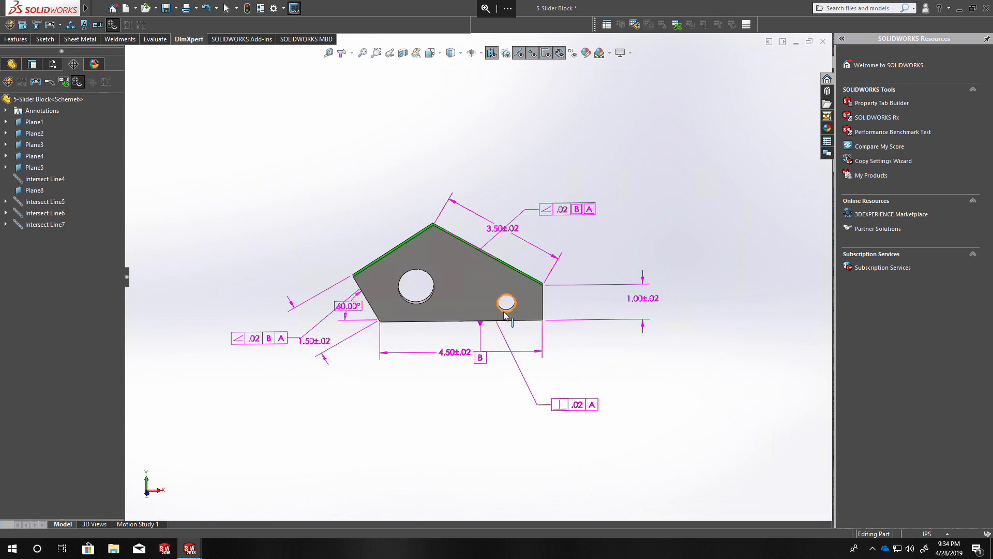
Reposition the 3.50 dimension farther out from the long sloped edge and move its angularity tolerance frame closer to that edge
{"action": "mouse_move", "coordinate": [480, 279]}
{"action": "middle_mouse_down"}
{"action": "mouse_move", "coordinate": [538, 408]}
{"action": "mouse_move", "coordinate": [519, 265]}
{"action": "mouse_move", "coordinate": [531, 303]}
{"action": "middle_mouse_up"}
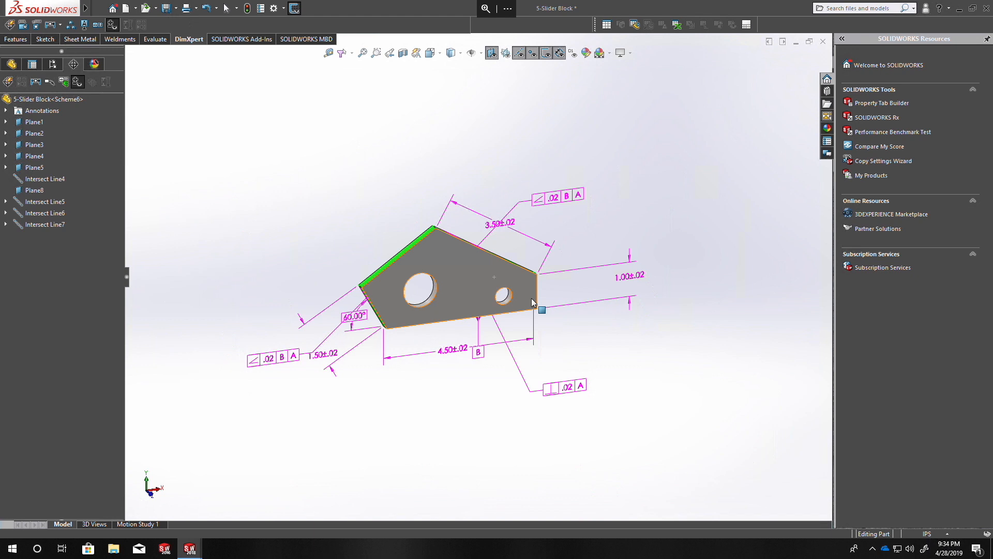
{"action": "mouse_move", "coordinate": [507, 272]}
{"action": "middle_mouse_down"}
{"action": "mouse_move", "coordinate": [482, 215]}
{"action": "mouse_move", "coordinate": [579, 245]}
{"action": "mouse_move", "coordinate": [399, 193]}
{"action": "mouse_move", "coordinate": [246, 215]}
{"action": "mouse_move", "coordinate": [445, 207]}
{"action": "mouse_move", "coordinate": [483, 217]}
{"action": "middle_mouse_up"}
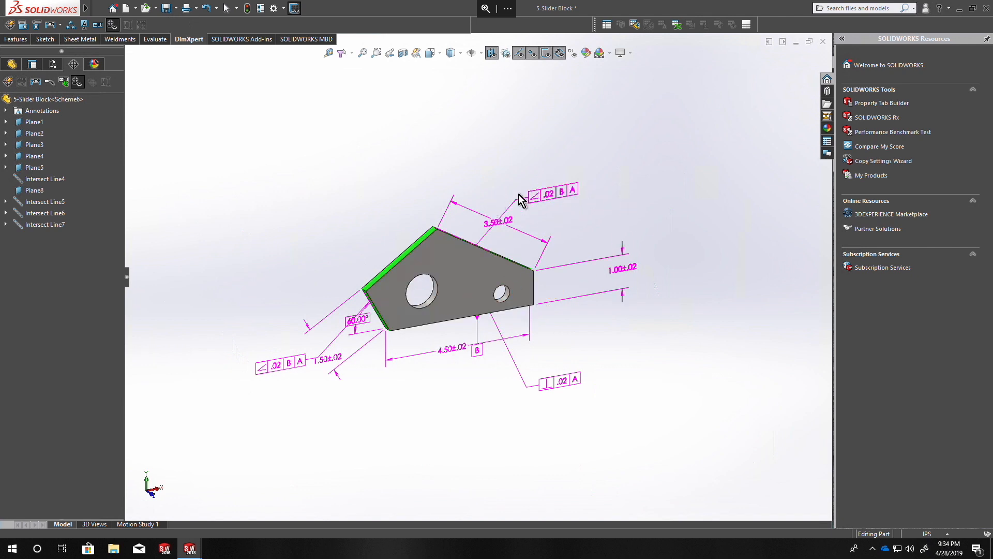
{"action": "left_click_drag", "start_coordinate": [507, 223], "coordinate": [569, 181]}
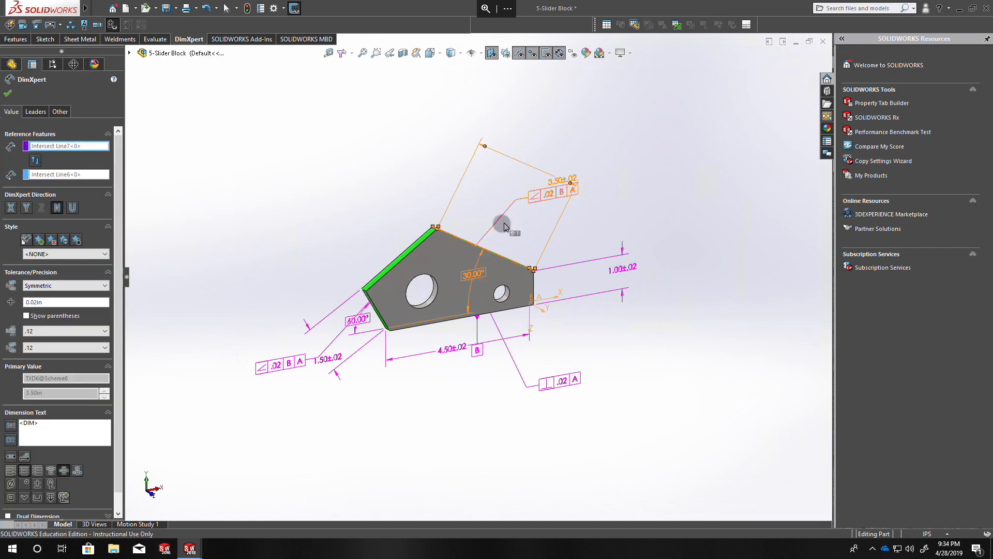
{"action": "left_click", "coordinate": [540, 199]}
{"action": "left_click_drag", "start_coordinate": [525, 206], "coordinate": [482, 222]}
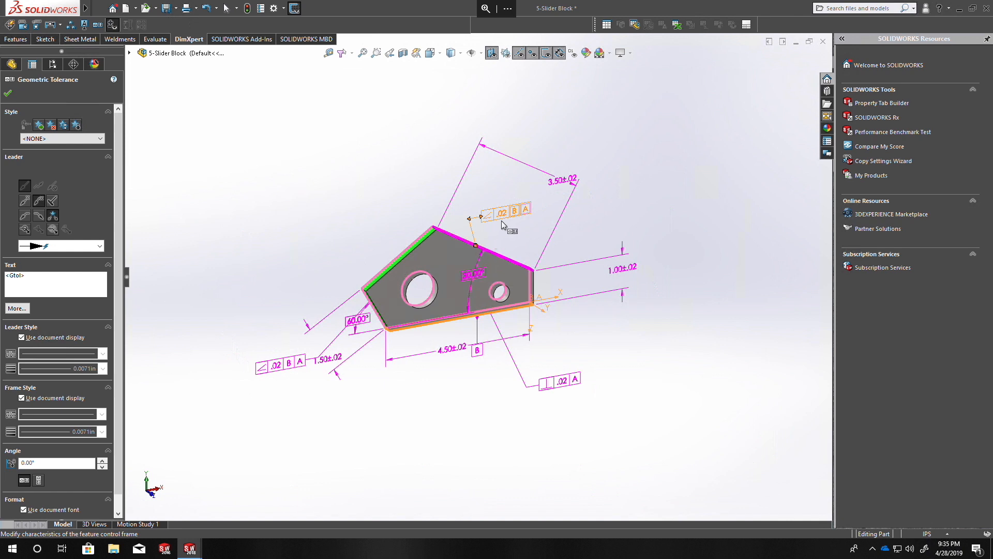
{"action": "left_click", "coordinate": [8, 94]}
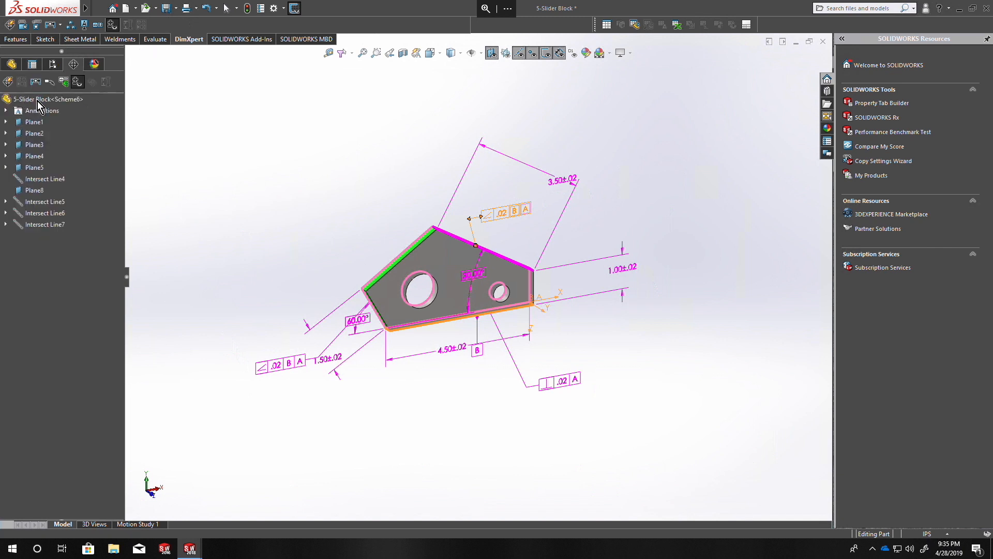
Delete all existing DimXpert features, dimensions and tolerances from the slider block
{"action": "right_click", "coordinate": [37, 101]}
{"action": "left_click", "coordinate": [80, 124]}
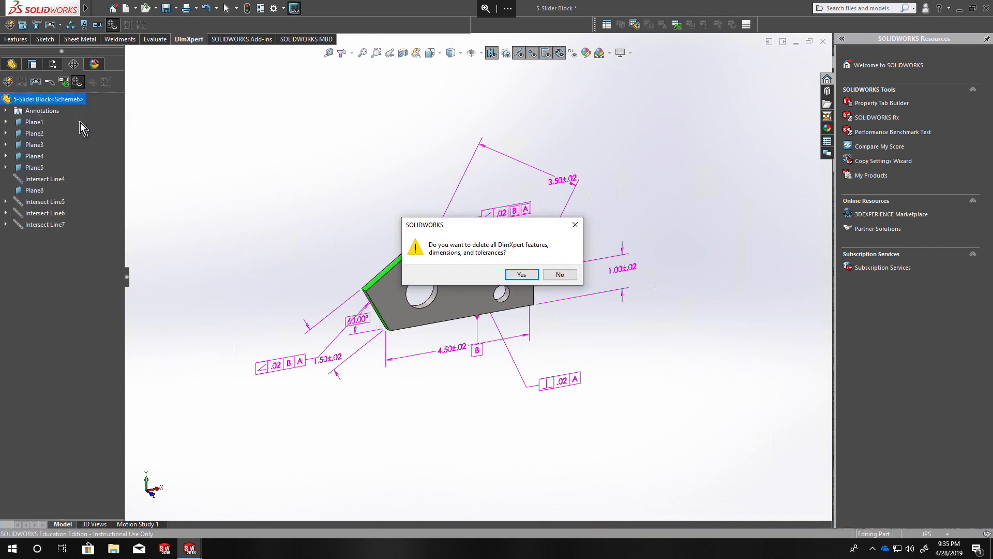
{"action": "left_click", "coordinate": [521, 274]}
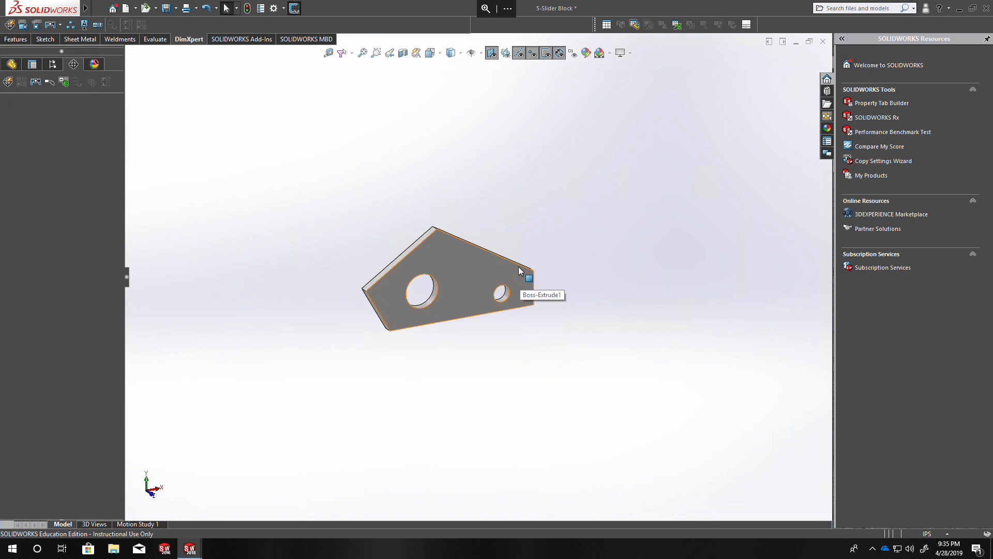
Add a DimXpert angle dimension between the short slanted end face and the bottom face, placed outside the lower corner
{"action": "middle_click_drag", "start_coordinate": [380, 289], "coordinate": [362, 217]}
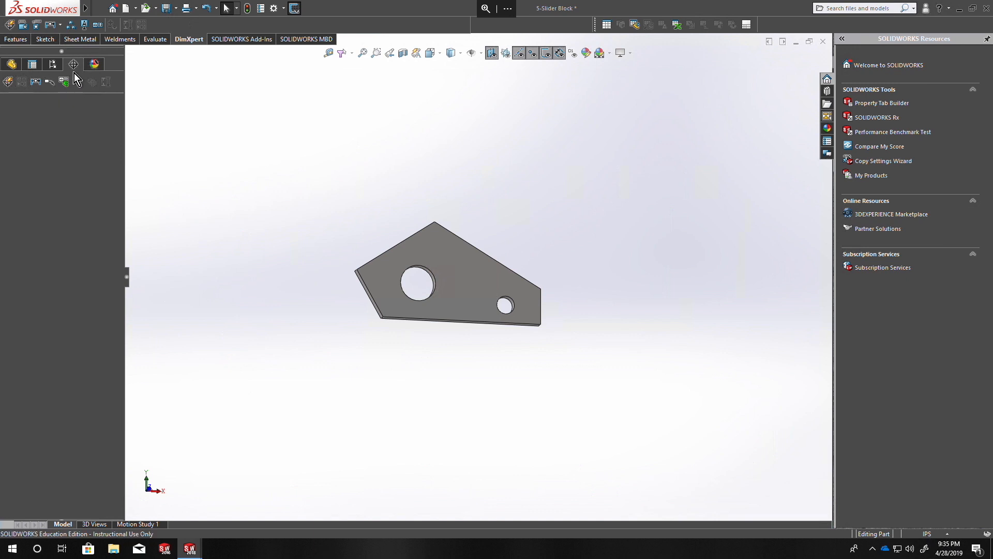
{"action": "left_click", "coordinate": [23, 27]}
{"action": "scroll", "coordinate": [368, 290], "scroll_direction": "down", "scroll_amount": 3}
{"action": "scroll", "coordinate": [383, 318], "scroll_direction": "down", "scroll_amount": 3}
{"action": "scroll", "coordinate": [476, 331], "scroll_direction": "down", "scroll_amount": 2}
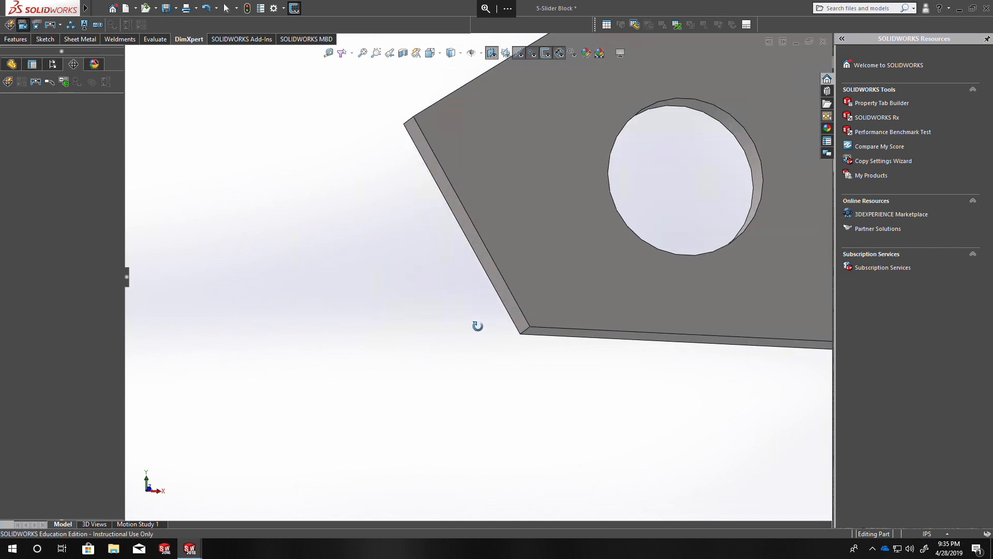
{"action": "middle_click_drag", "start_coordinate": [491, 324], "coordinate": [502, 347]}
{"action": "left_click", "coordinate": [501, 306]}
{"action": "left_click", "coordinate": [534, 336]}
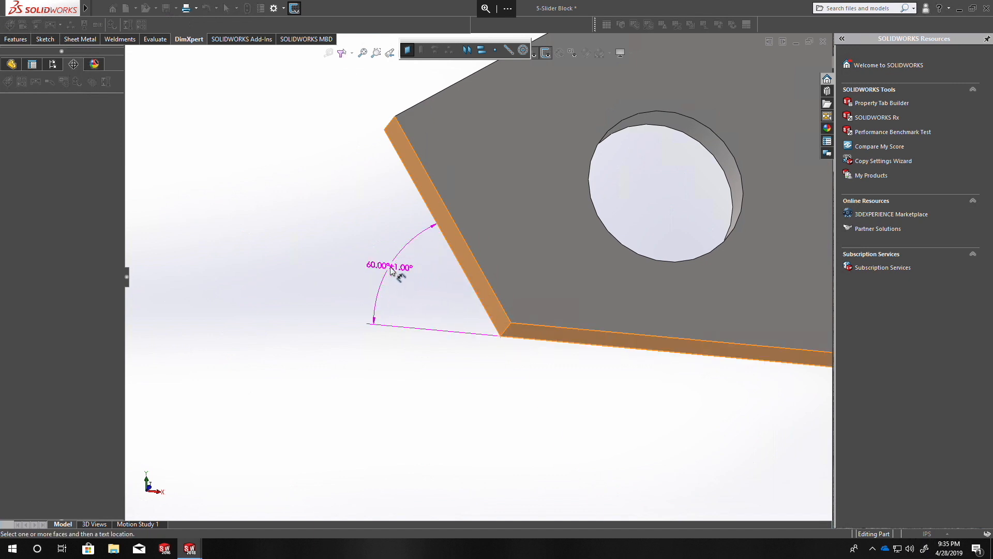
{"action": "left_click", "coordinate": [391, 270]}
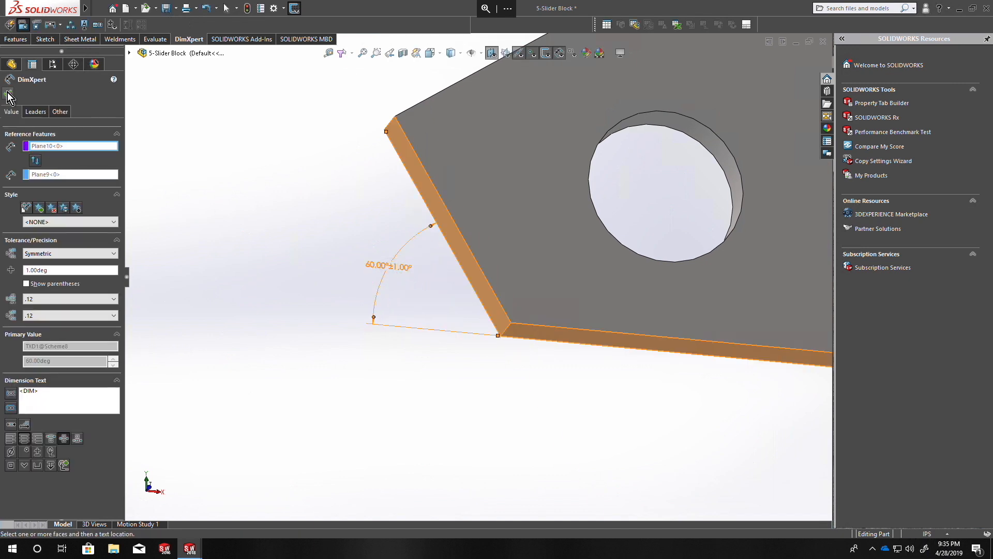
{"action": "left_click", "coordinate": [8, 93]}
Show the tolerance status and examine which faces of the block are constrained by the angle dimension
{"action": "left_click", "coordinate": [33, 134]}
{"action": "left_click", "coordinate": [76, 82]}
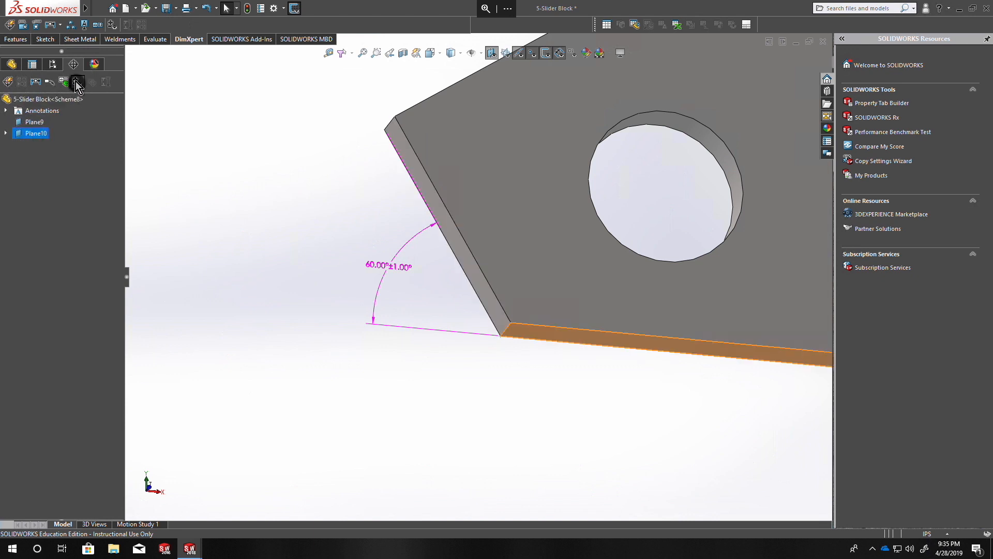
{"action": "middle_click_drag", "start_coordinate": [251, 198], "coordinate": [228, 241]}
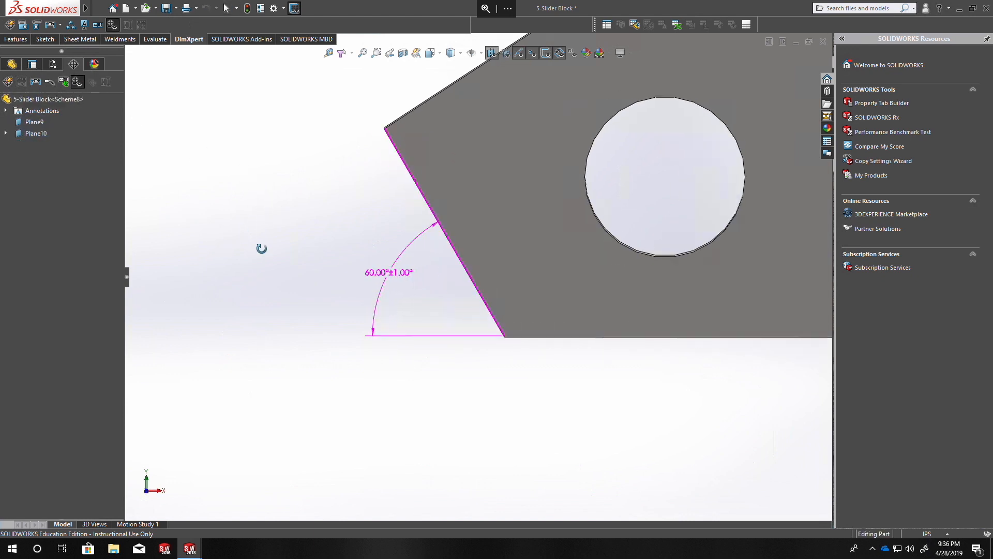
{"action": "middle_click_drag", "start_coordinate": [299, 262], "coordinate": [317, 189]}
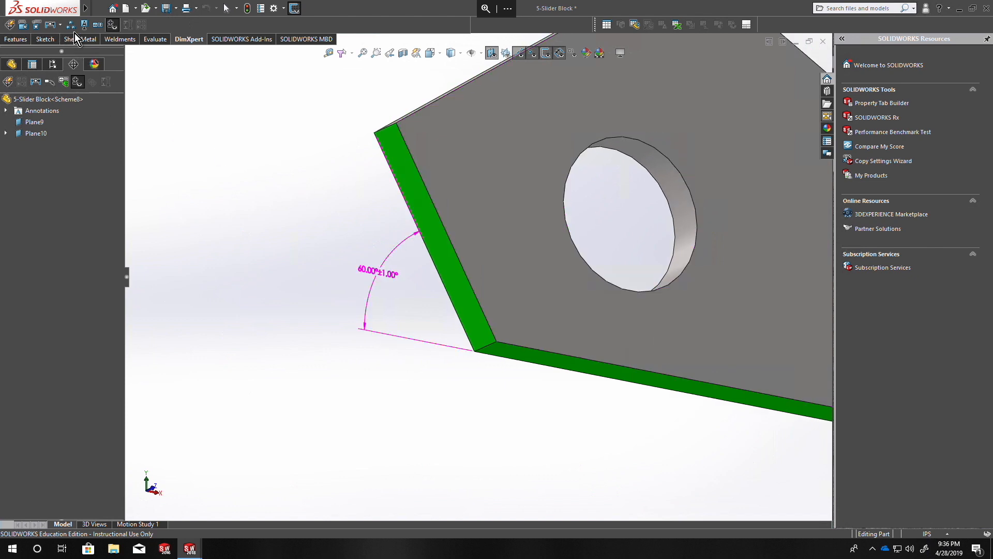
{"action": "scroll", "coordinate": [219, 193], "scroll_direction": "up", "scroll_amount": 4}
{"action": "middle_click_drag", "start_coordinate": [422, 302], "coordinate": [381, 266]}
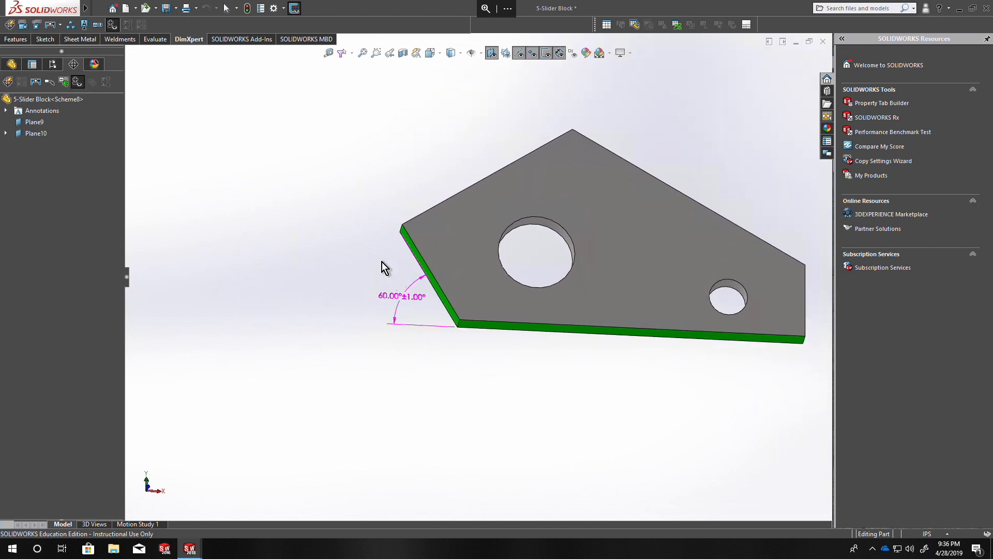
Add a location dimension below the part from the intersection line of the short slanted and bottom faces to the vertical end face
{"action": "left_click", "coordinate": [22, 29]}
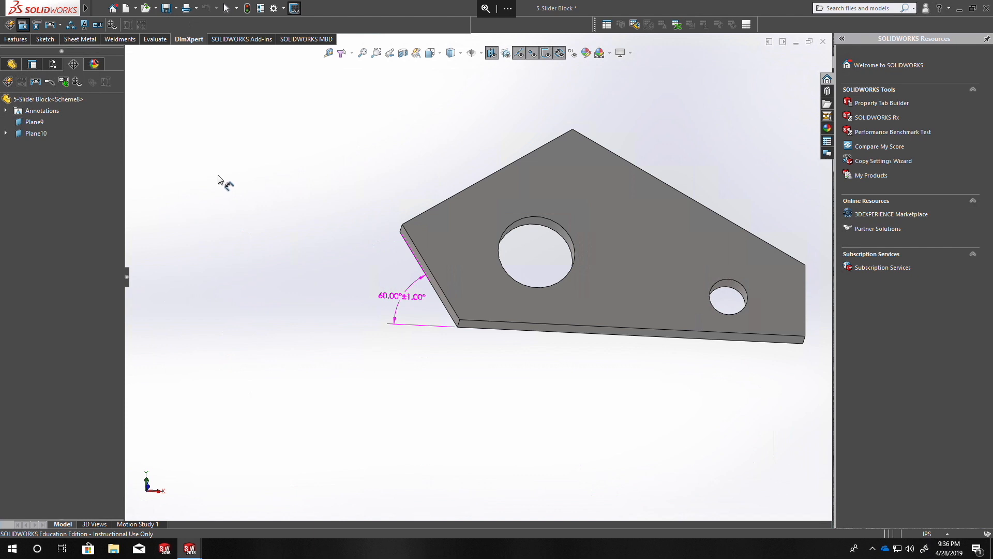
{"action": "middle_click_drag", "start_coordinate": [416, 318], "coordinate": [452, 343]}
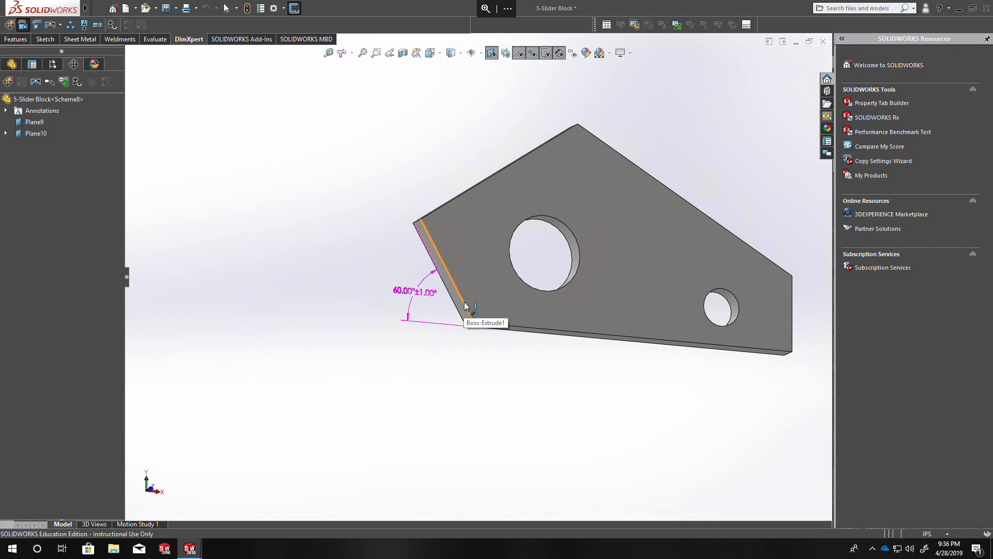
{"action": "middle_click_drag", "start_coordinate": [492, 348], "coordinate": [451, 296]}
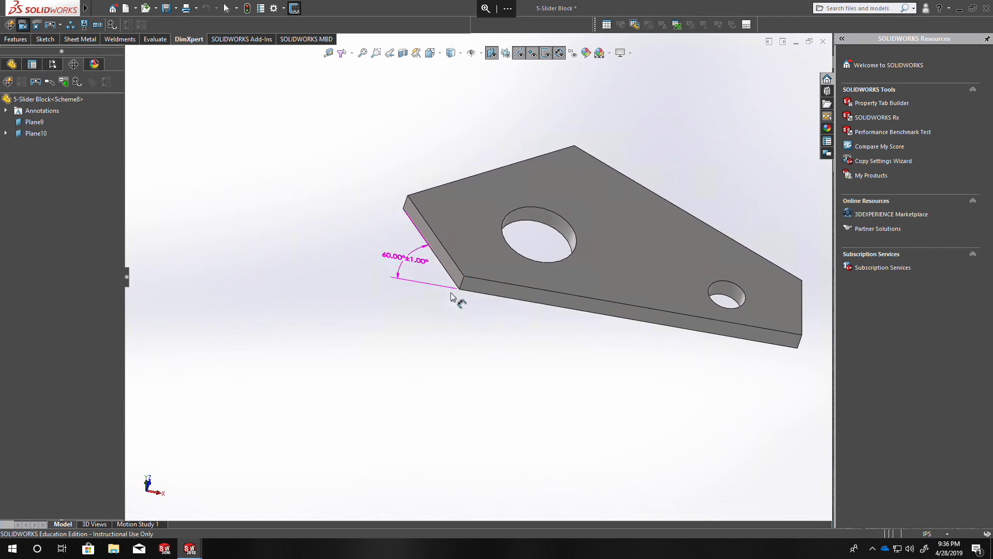
{"action": "left_click", "coordinate": [444, 258]}
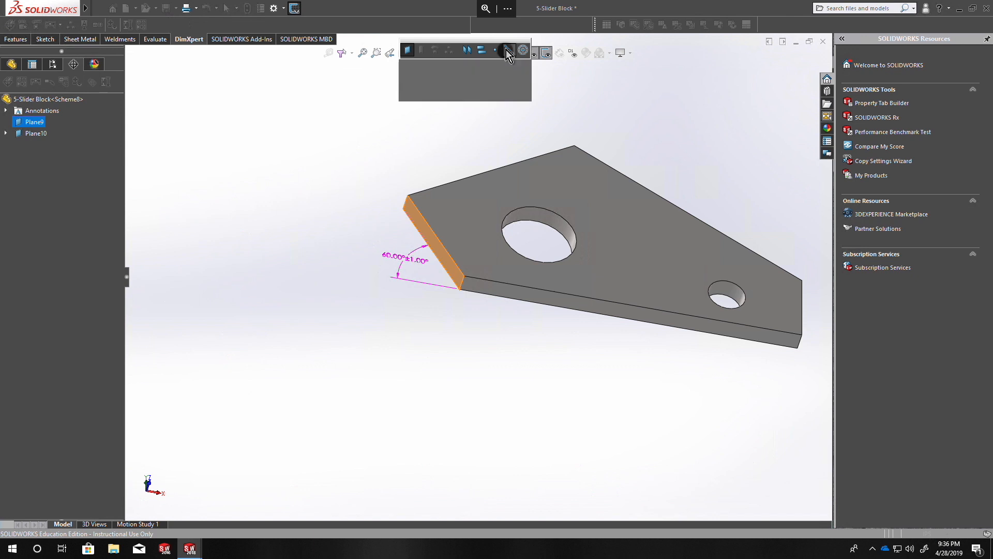
{"action": "left_click", "coordinate": [474, 286]}
{"action": "left_click", "coordinate": [407, 92]}
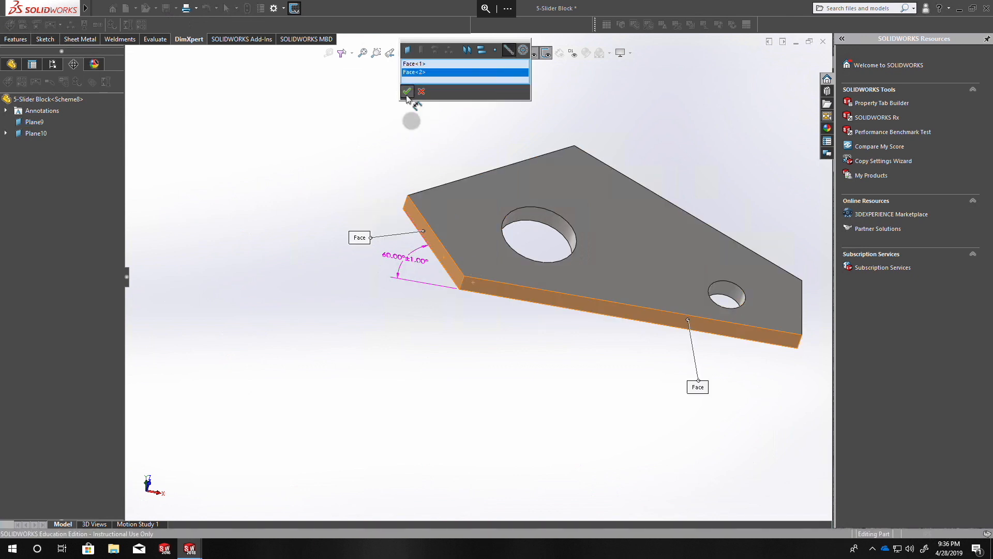
{"action": "middle_click_drag", "start_coordinate": [539, 326], "coordinate": [418, 355]}
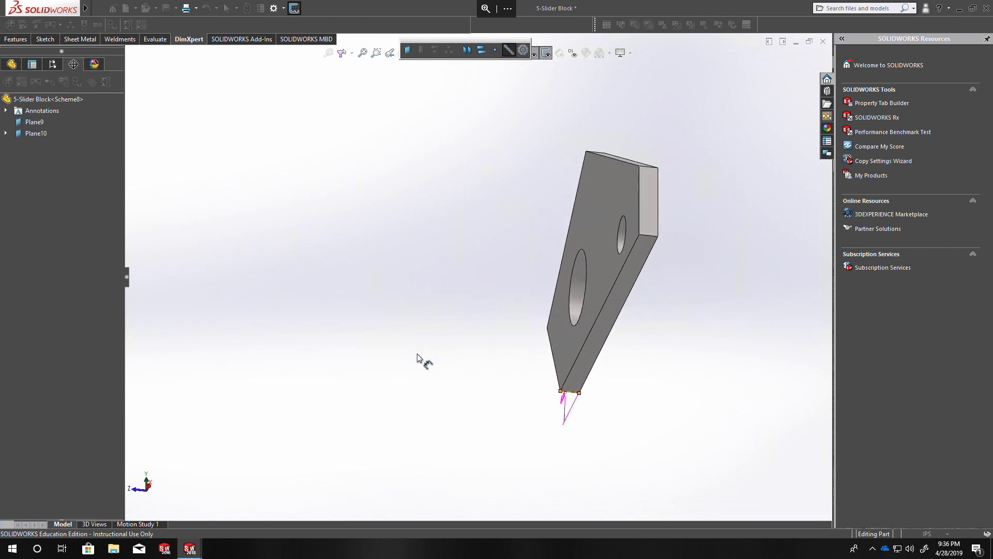
{"action": "left_click", "coordinate": [650, 209]}
{"action": "middle_click_drag", "start_coordinate": [537, 382], "coordinate": [626, 386]}
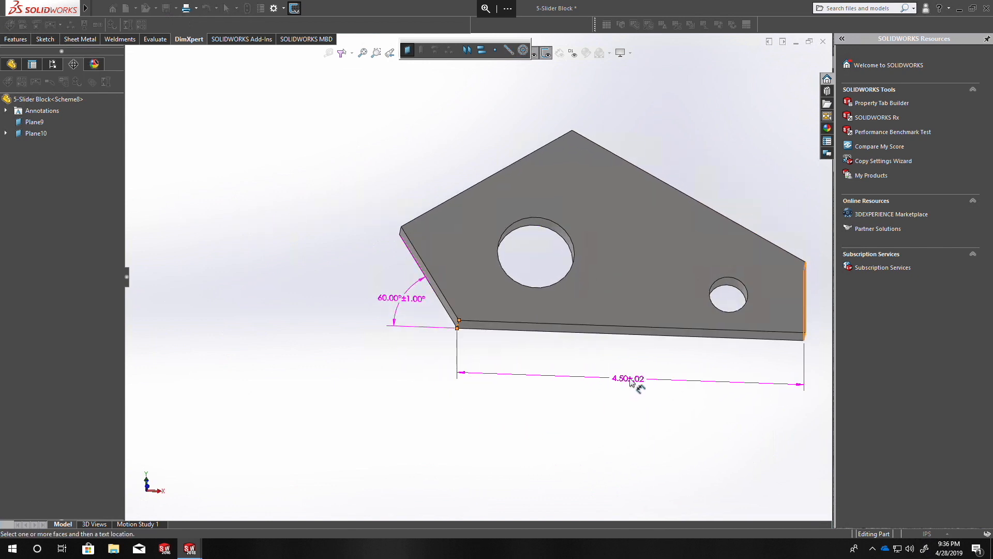
{"action": "left_click", "coordinate": [635, 397]}
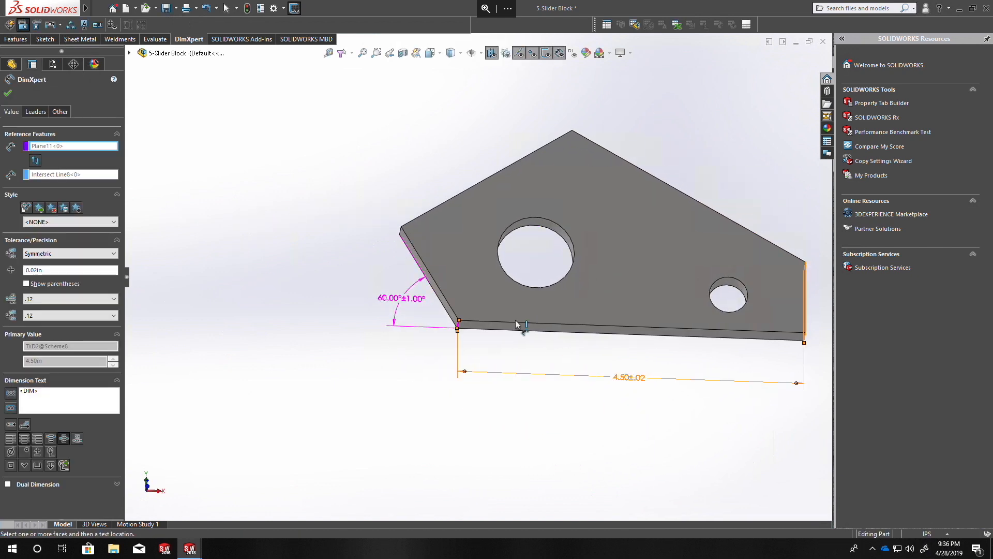
{"action": "left_click", "coordinate": [8, 94]}
Show the tolerance status and check the constraint state of the vertical end face
{"action": "left_click", "coordinate": [77, 81]}
{"action": "middle_click_drag", "start_coordinate": [290, 247], "coordinate": [502, 283]}
{"action": "middle_click_drag", "start_coordinate": [709, 313], "coordinate": [663, 221]}
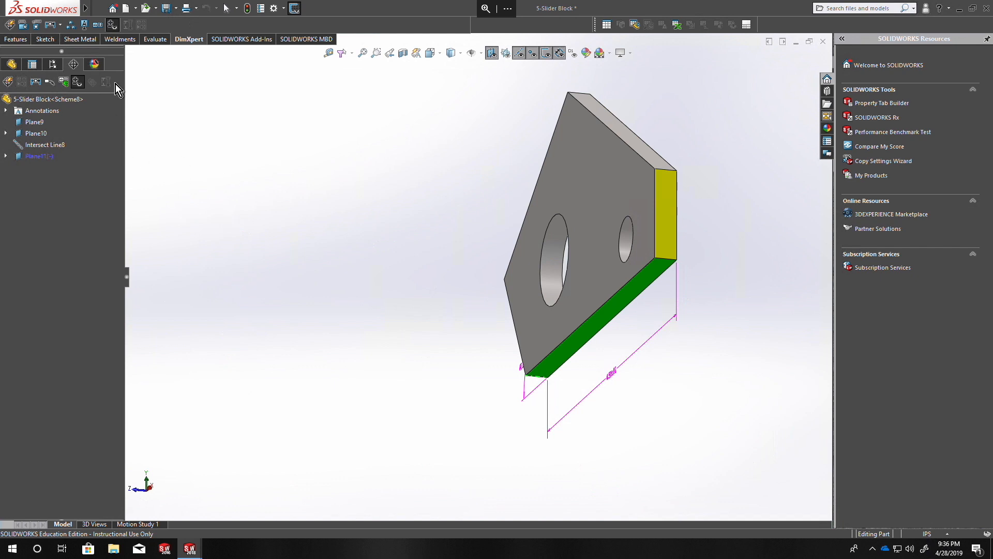
Locate the intersection line of the vertical end face and long sloped face from the bottom face, and show the tolerance status
{"action": "left_click", "coordinate": [26, 25]}
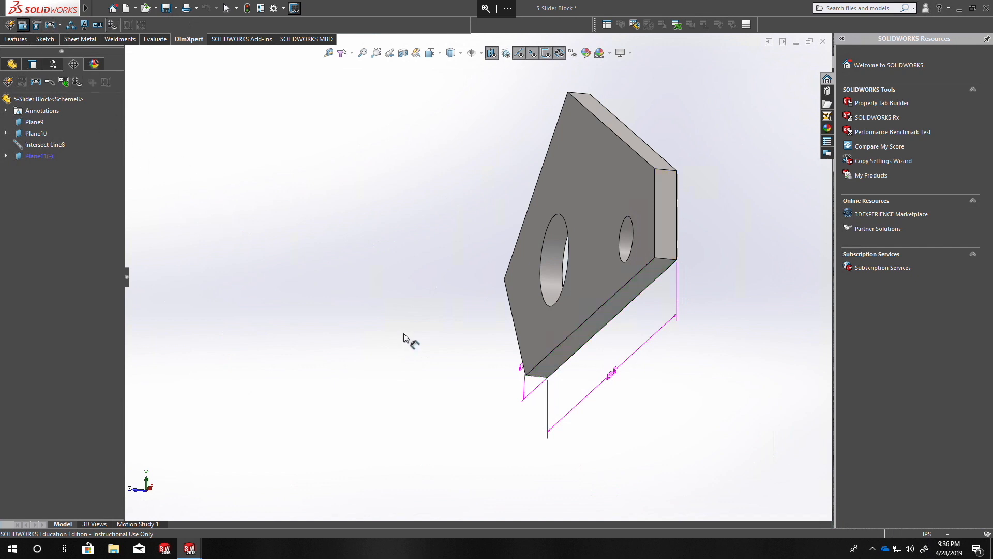
{"action": "left_click", "coordinate": [653, 278]}
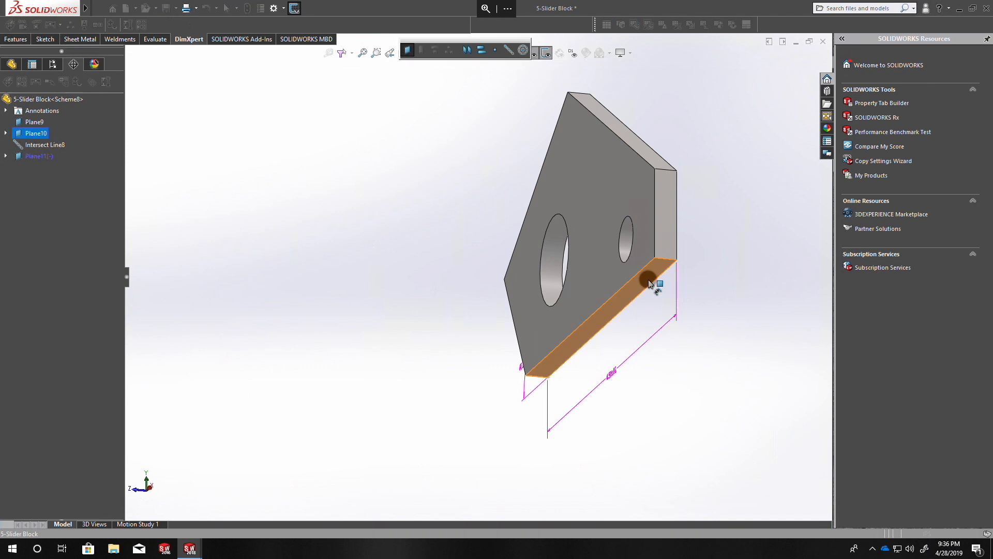
{"action": "left_click", "coordinate": [662, 190]}
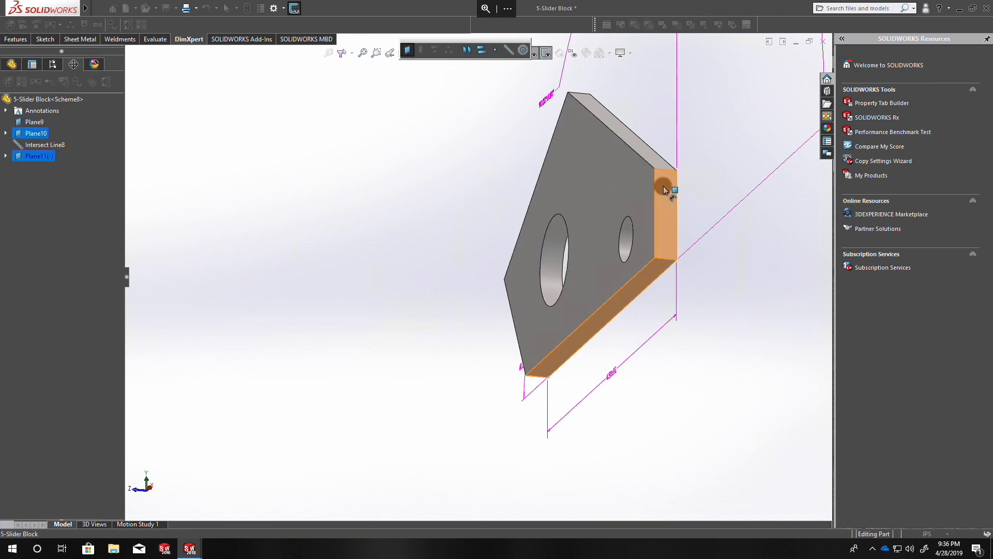
{"action": "left_click", "coordinate": [511, 51]}
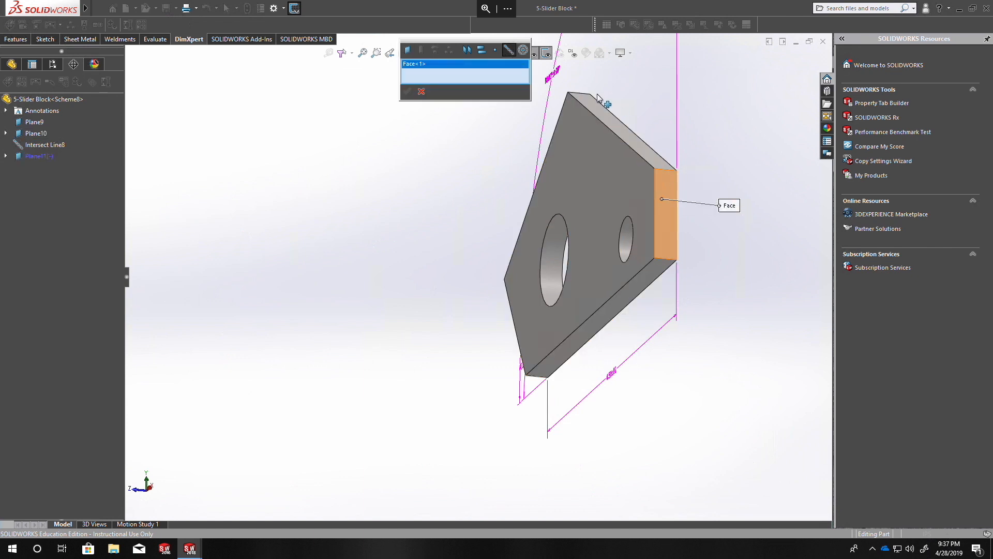
{"action": "left_click", "coordinate": [642, 145]}
{"action": "left_click", "coordinate": [407, 92]}
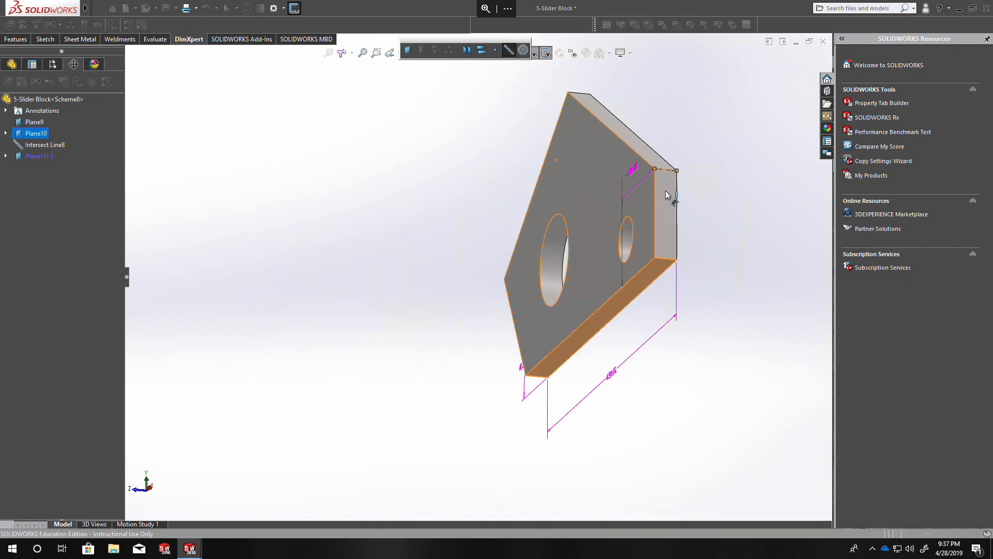
{"action": "left_click", "coordinate": [706, 172]}
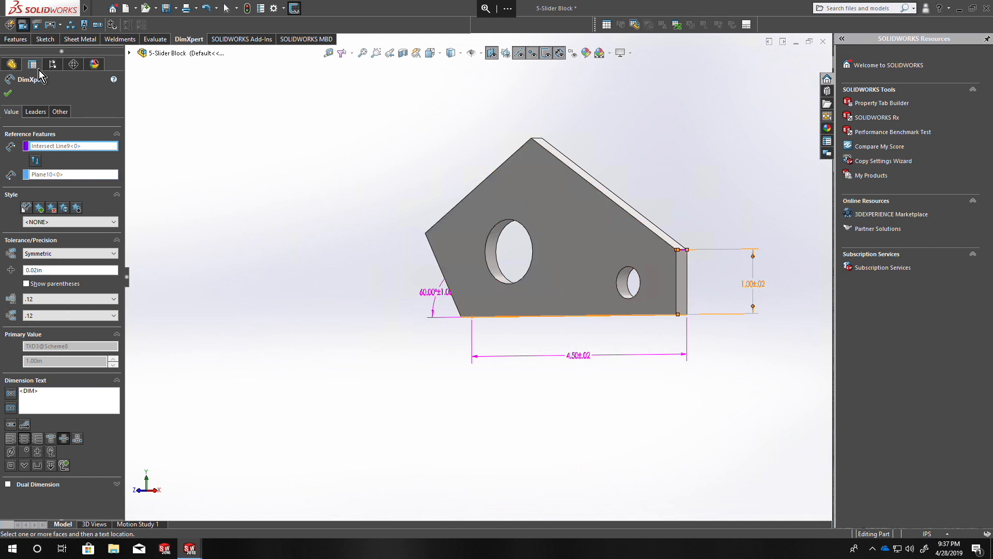
{"action": "left_click", "coordinate": [9, 93]}
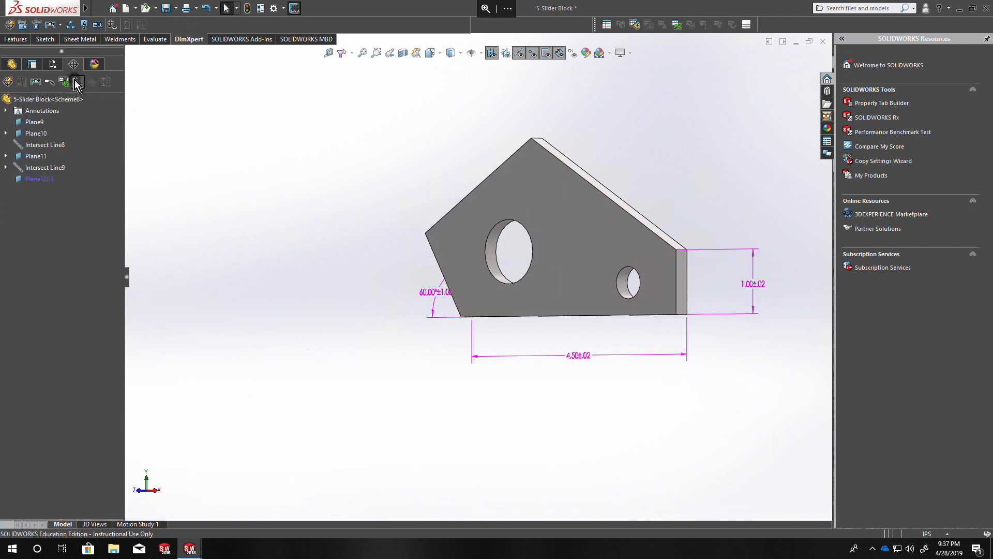
{"action": "left_click", "coordinate": [77, 81]}
{"action": "middle_click_drag", "start_coordinate": [538, 298], "coordinate": [649, 274]}
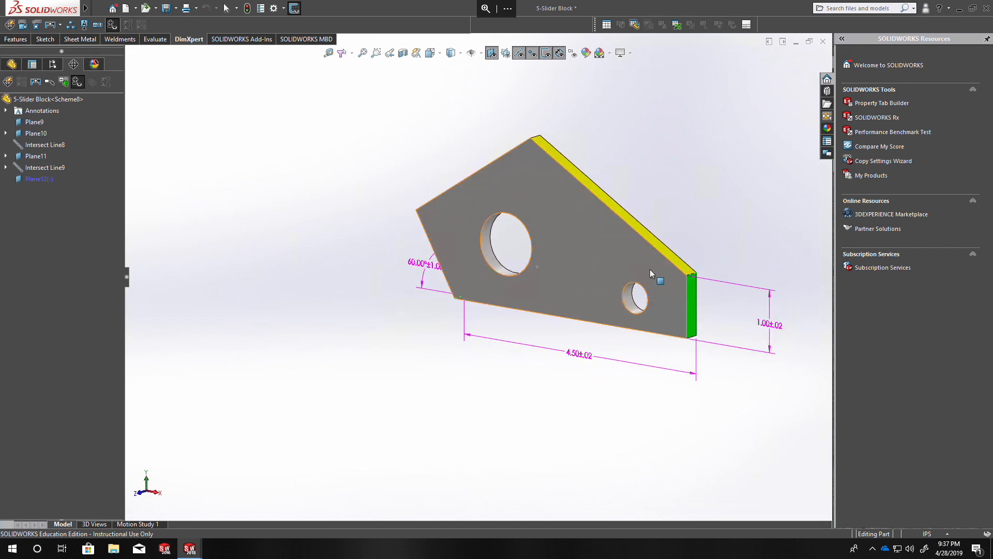
Add an angle dimension between the vertical end face and the long sloped face, placed above the slope
{"action": "left_click", "coordinate": [29, 27]}
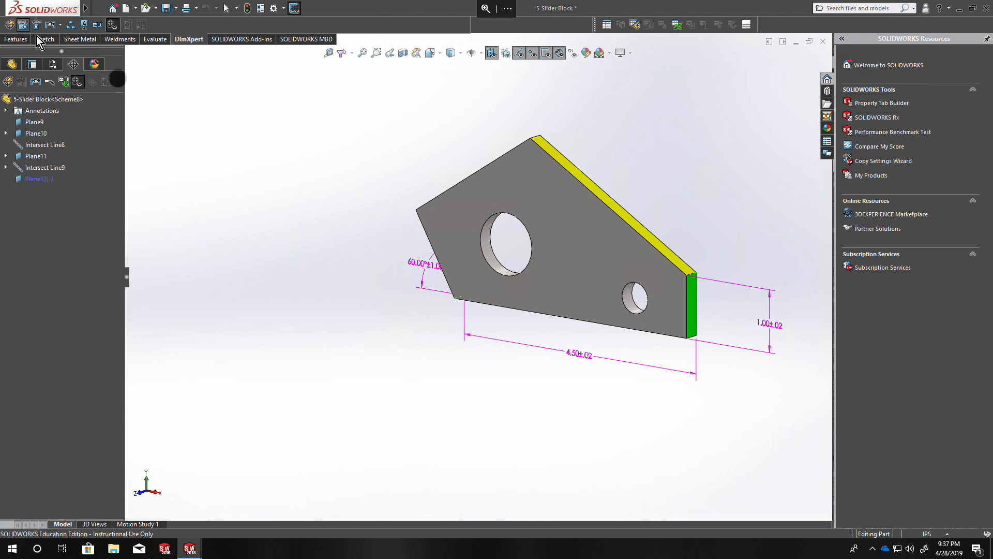
{"action": "left_click", "coordinate": [691, 292]}
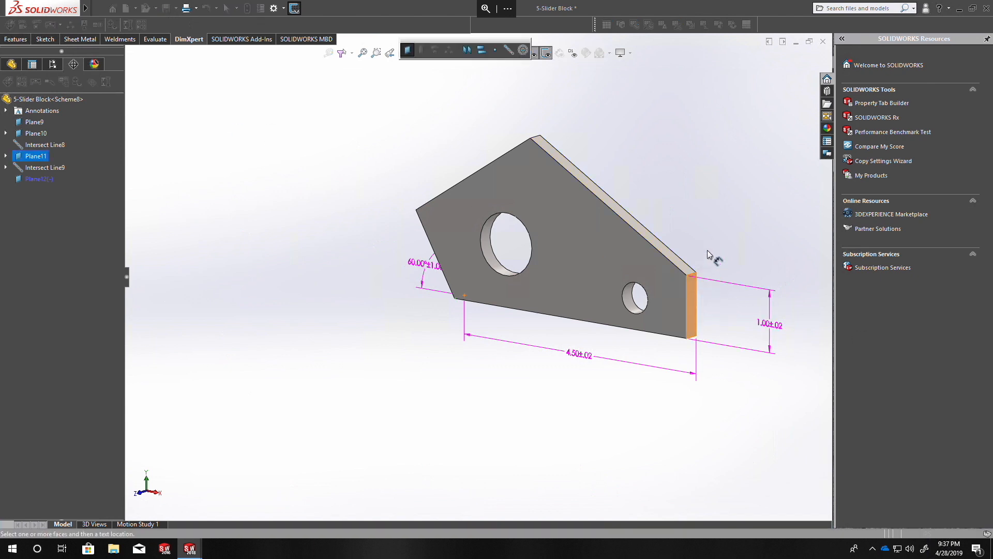
{"action": "left_click", "coordinate": [668, 259]}
{"action": "left_click", "coordinate": [671, 209]}
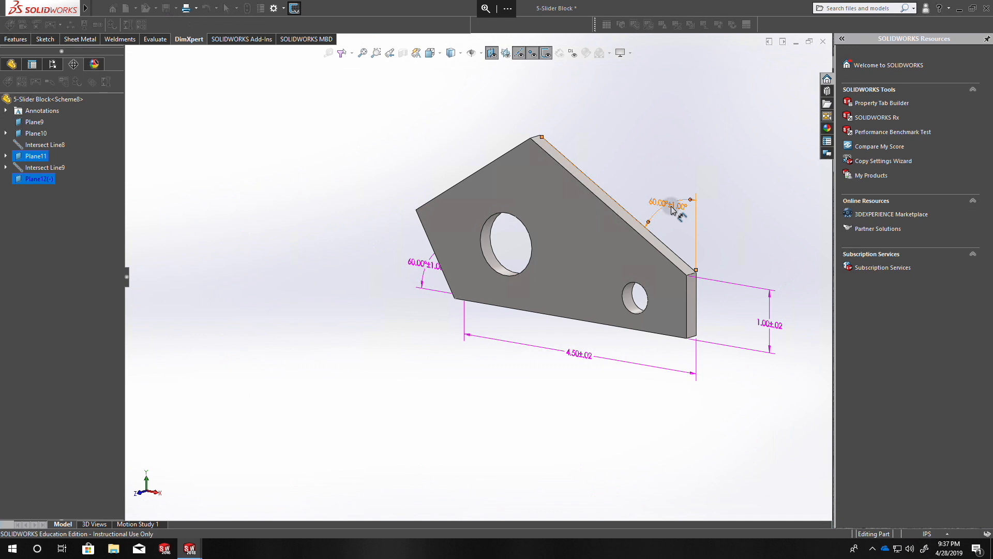
Accept the angle dimension above the long sloped face, show the tolerance status and inspect the sloped and vertical end faces
{"action": "left_click", "coordinate": [10, 94]}
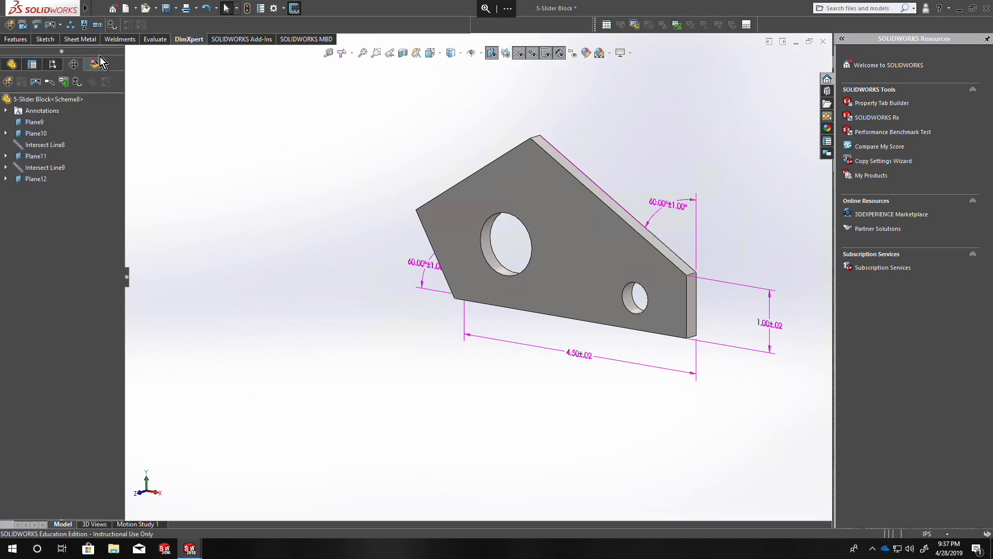
{"action": "left_click", "coordinate": [114, 31]}
{"action": "middle_click_drag", "start_coordinate": [699, 270], "coordinate": [604, 205]}
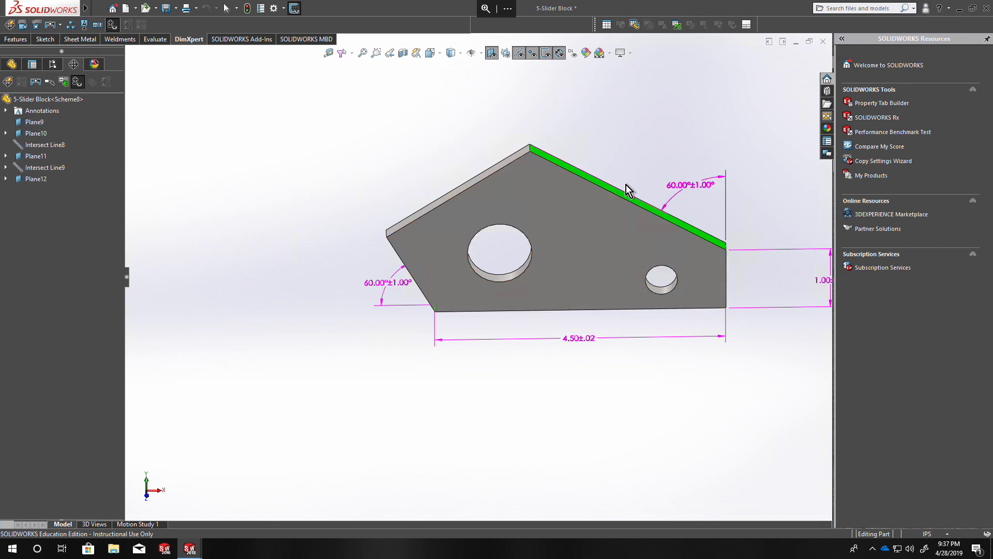
{"action": "middle_click_drag", "start_coordinate": [563, 166], "coordinate": [553, 133]}
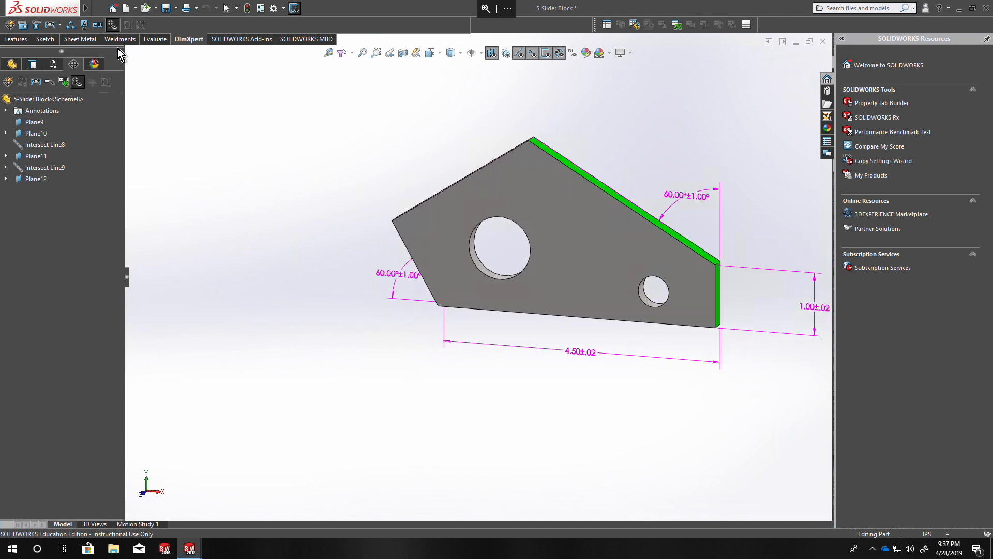
Locate the apex intersection line of the two upper sloped faces from the end-face intersection line, placed above the slope, and show the tolerance status
{"action": "left_click", "coordinate": [20, 27]}
{"action": "scroll", "coordinate": [650, 274], "scroll_direction": "down", "scroll_amount": 4}
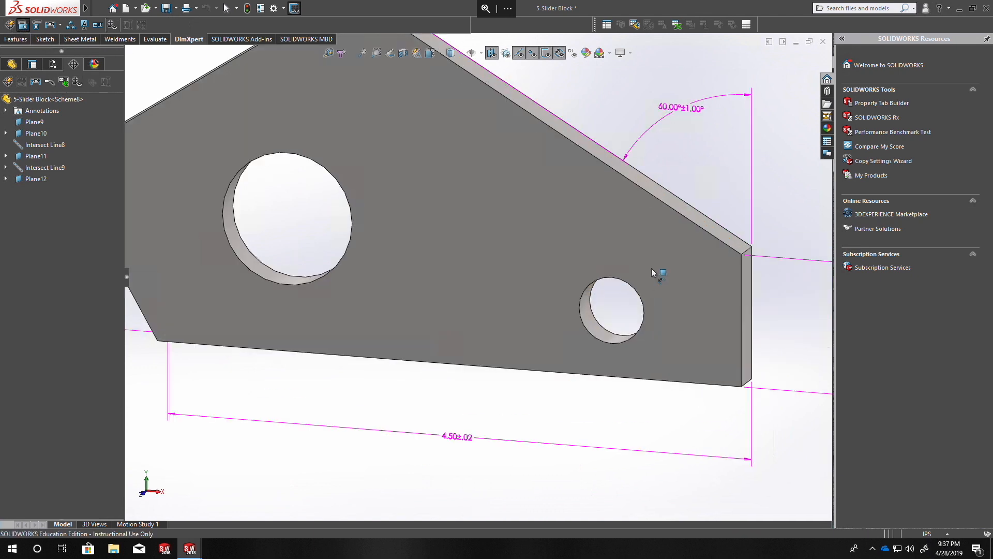
{"action": "left_click", "coordinate": [747, 251]}
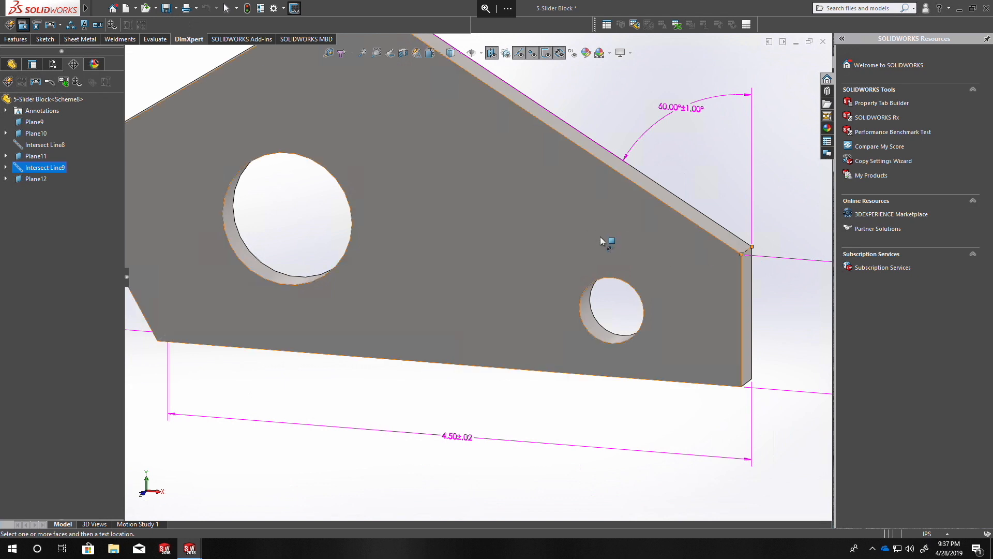
{"action": "scroll", "coordinate": [604, 238], "scroll_direction": "up", "scroll_amount": 3}
{"action": "scroll", "coordinate": [409, 150], "scroll_direction": "down", "scroll_amount": 6}
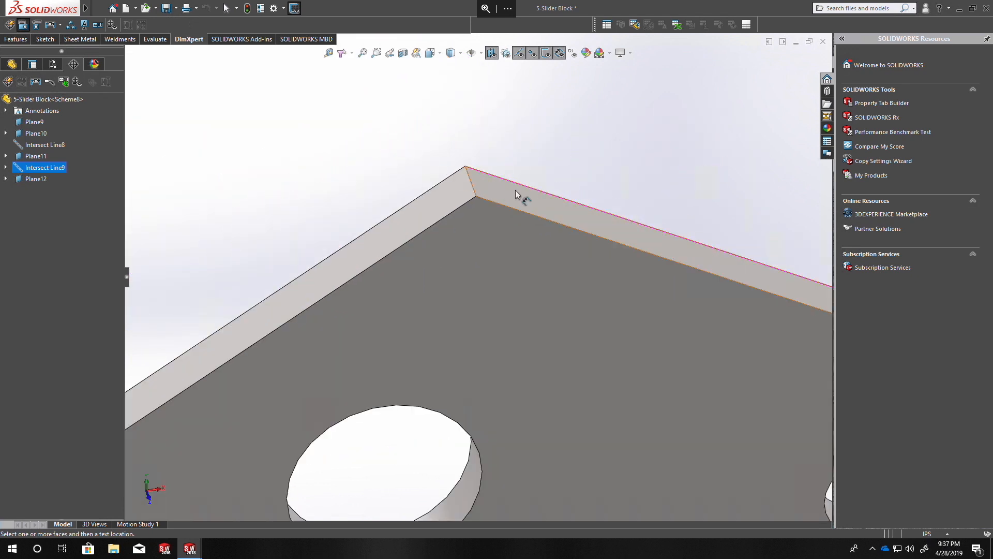
{"action": "left_click", "coordinate": [510, 50]}
{"action": "left_click", "coordinate": [437, 203]}
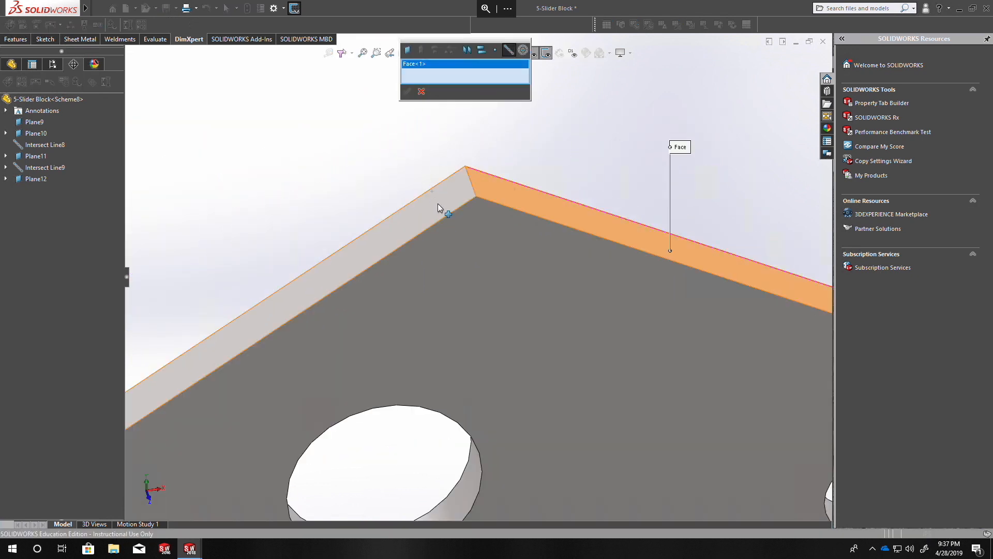
{"action": "left_click", "coordinate": [407, 92]}
{"action": "scroll", "coordinate": [362, 196], "scroll_direction": "up", "scroll_amount": 6}
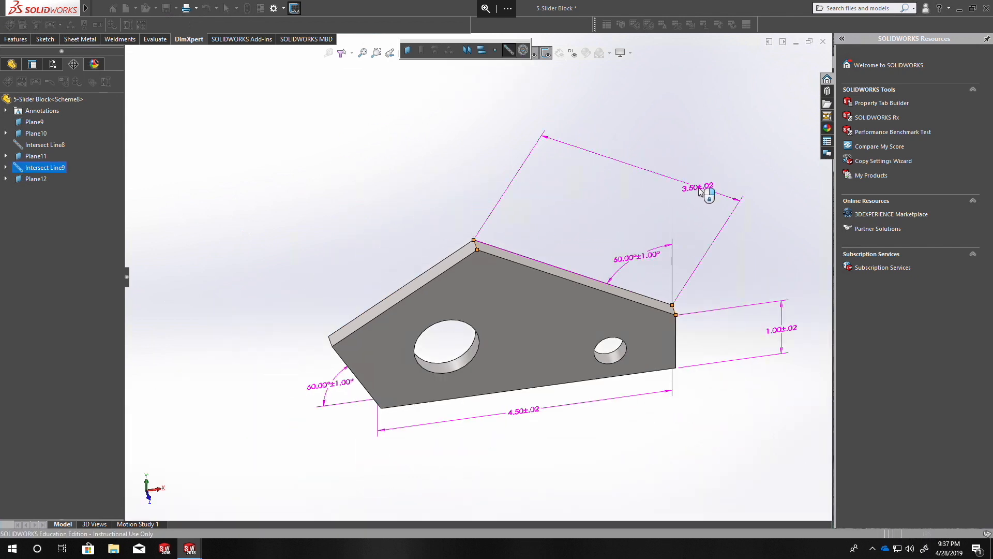
{"action": "left_click", "coordinate": [697, 191]}
{"action": "left_click", "coordinate": [8, 94]}
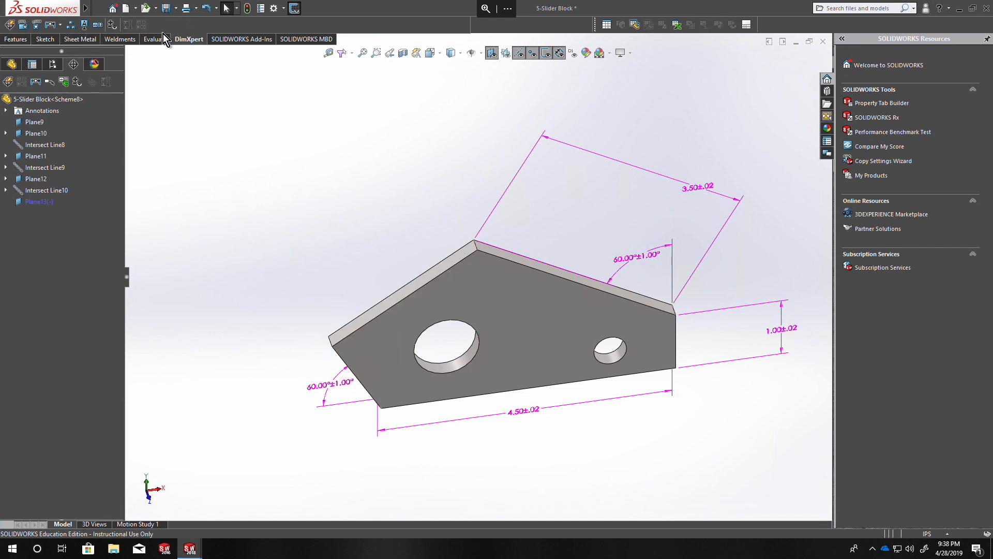
{"action": "left_click", "coordinate": [113, 25]}
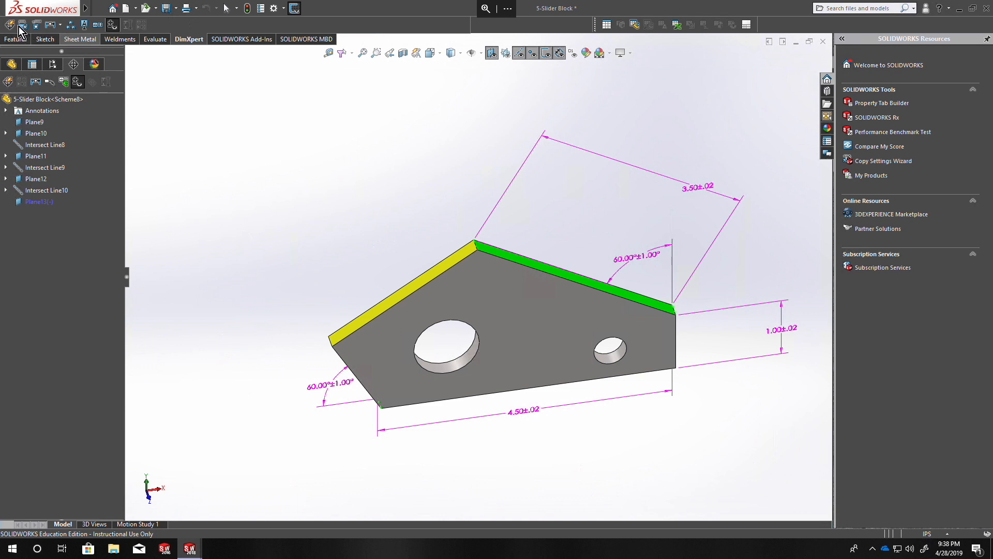
Locate the intersection line of the short slanted and upper-left sloped faces from the lower-left intersection line, and show the tolerance status
{"action": "key", "text": "ctrl+1"}
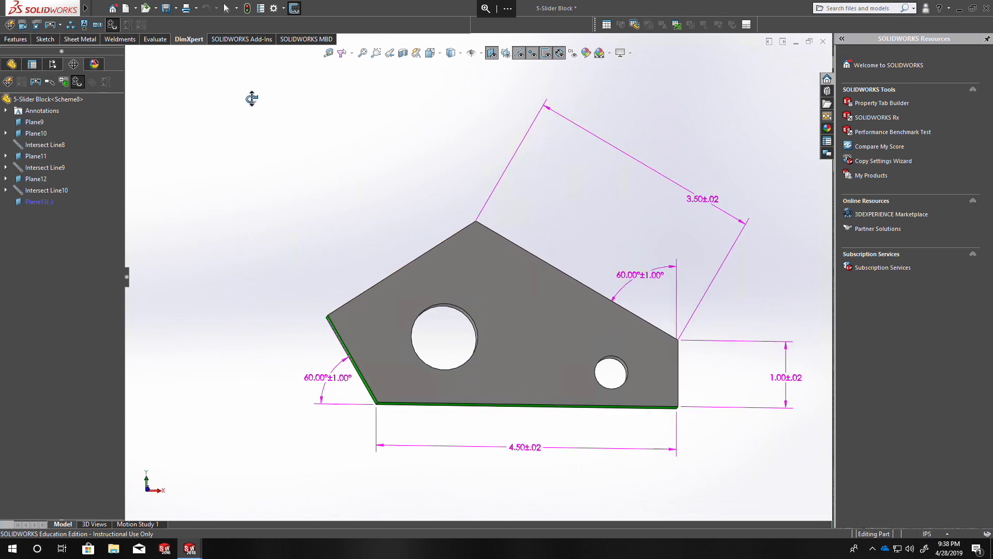
{"action": "scroll", "coordinate": [365, 399], "scroll_direction": "down", "scroll_amount": 5}
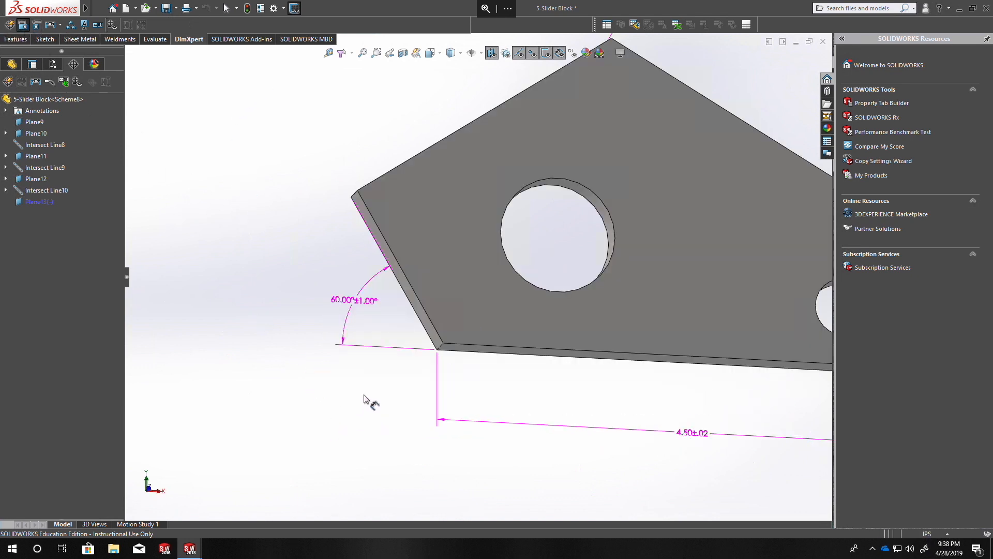
{"action": "scroll", "coordinate": [483, 317], "scroll_direction": "up", "scroll_amount": 3}
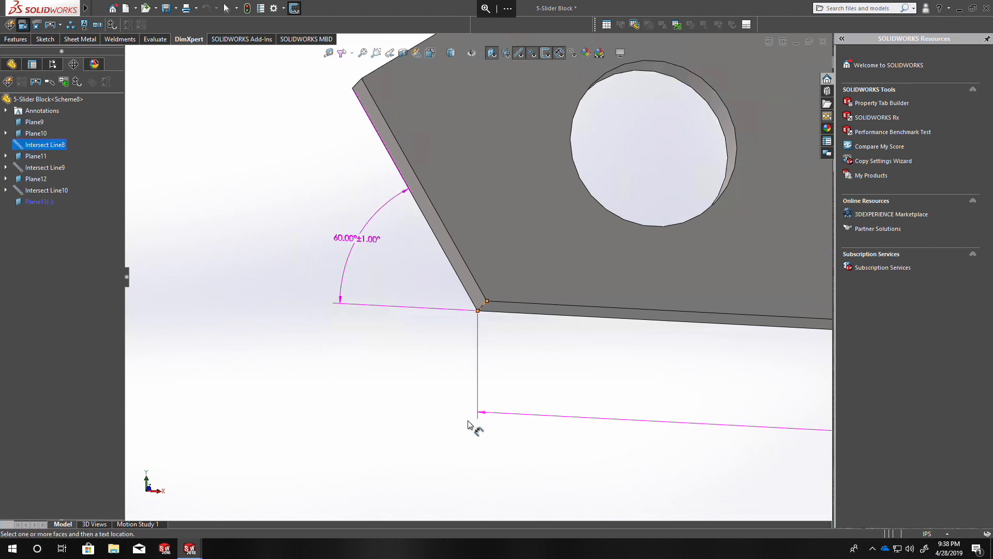
{"action": "scroll", "coordinate": [465, 168], "scroll_direction": "down", "scroll_amount": 5}
{"action": "left_click", "coordinate": [465, 167]}
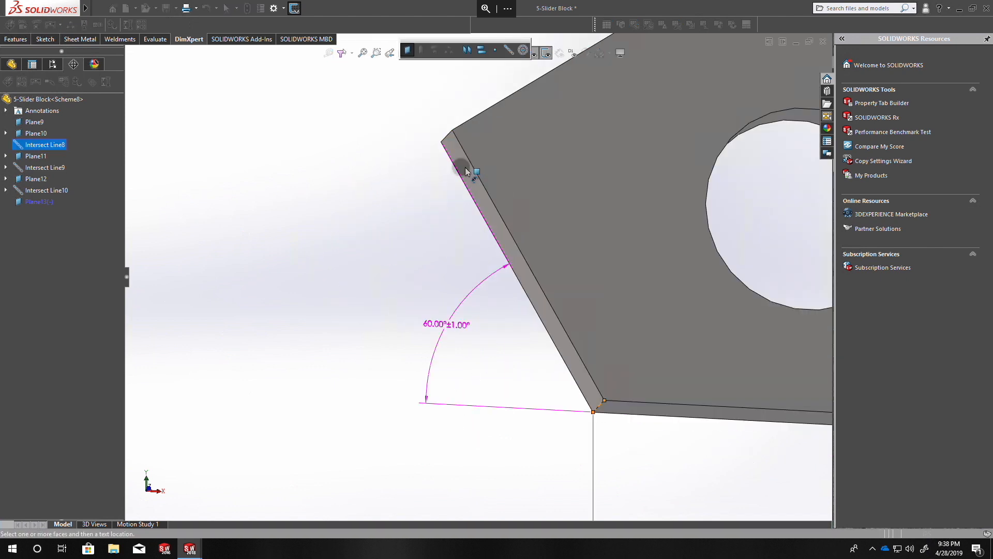
{"action": "middle_click_drag", "start_coordinate": [335, 188], "coordinate": [386, 248]}
{"action": "left_click", "coordinate": [508, 51]}
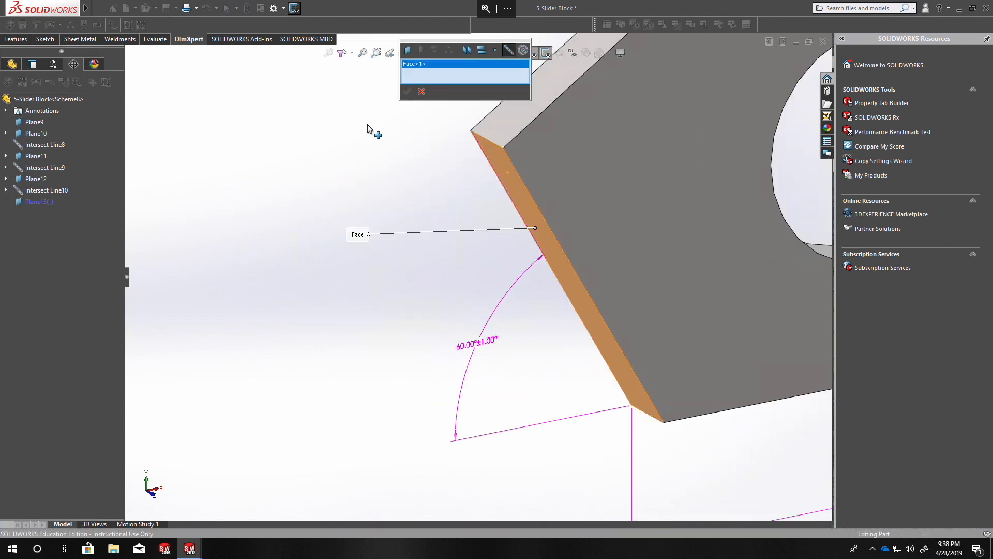
{"action": "left_click", "coordinate": [516, 122]}
{"action": "left_click", "coordinate": [407, 92]}
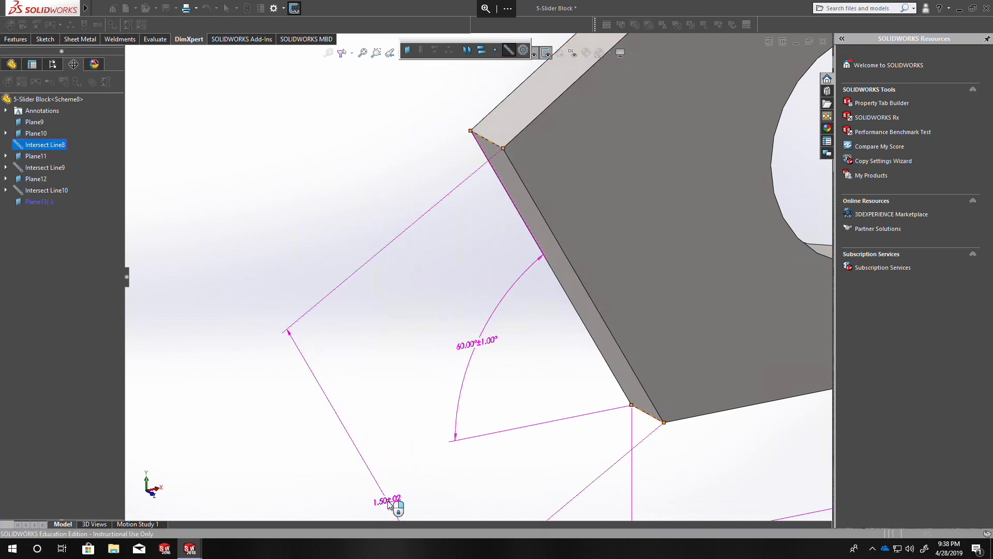
{"action": "left_click", "coordinate": [387, 501]}
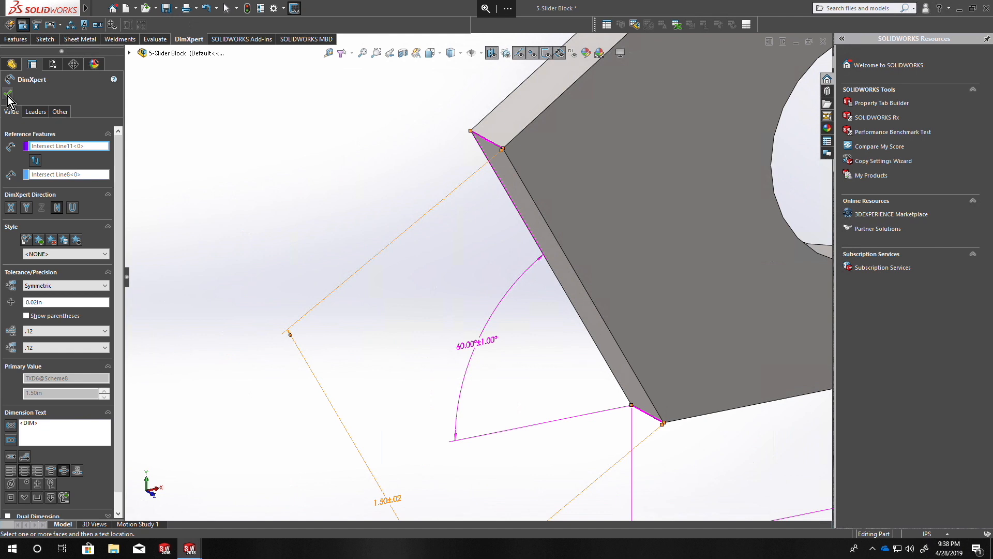
{"action": "left_click", "coordinate": [8, 94]}
{"action": "left_click", "coordinate": [113, 26]}
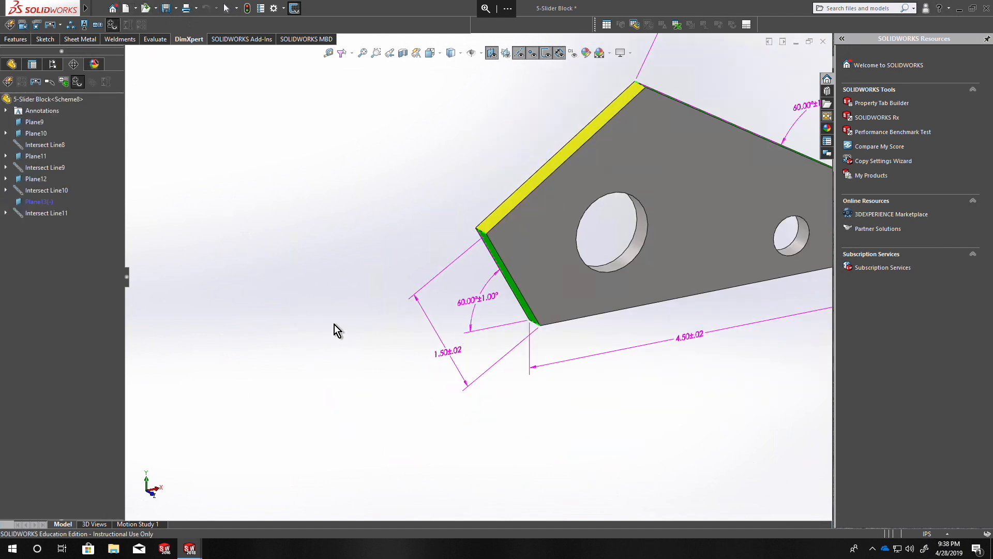
{"action": "middle_click_drag", "start_coordinate": [390, 355], "coordinate": [376, 336]}
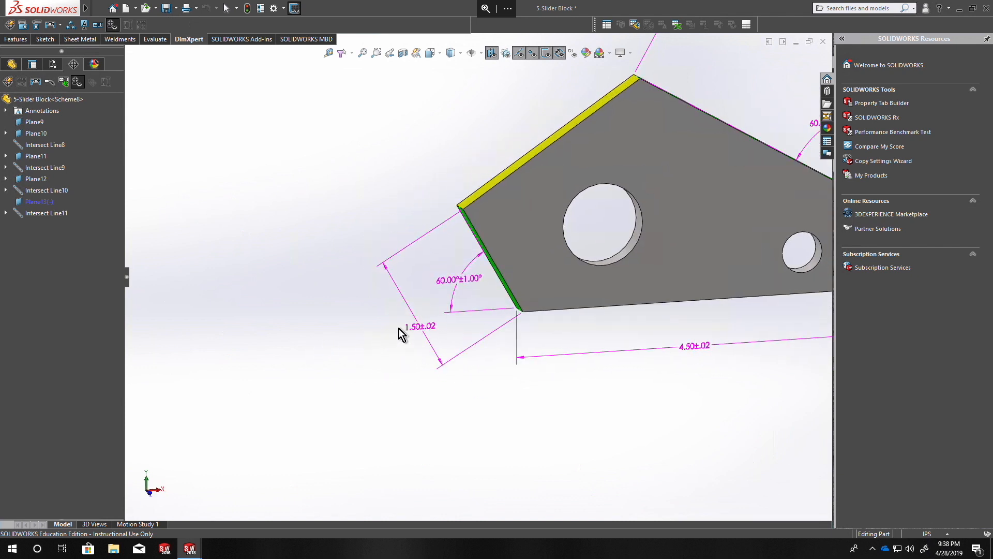
{"action": "key", "text": "f"}
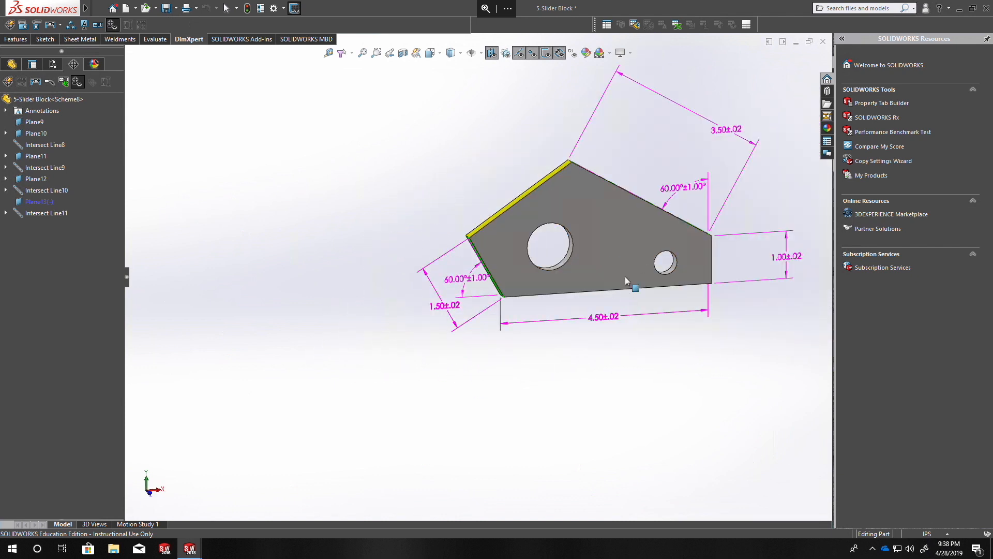
Delete all DimXpert features, dimensions and tolerances of the scheme, and undo that deletion
{"action": "right_click", "coordinate": [40, 103]}
{"action": "left_click", "coordinate": [75, 115]}
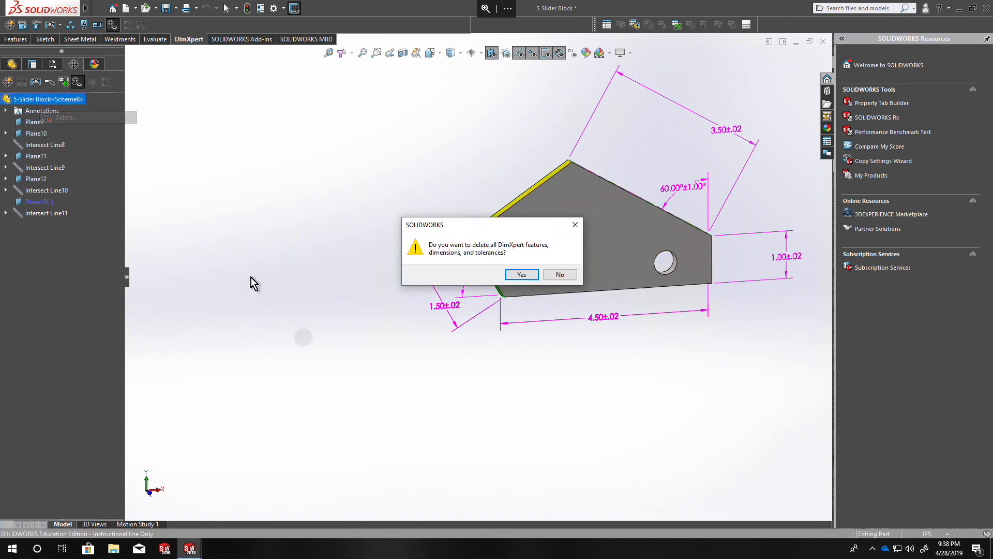
{"action": "left_click", "coordinate": [521, 274]}
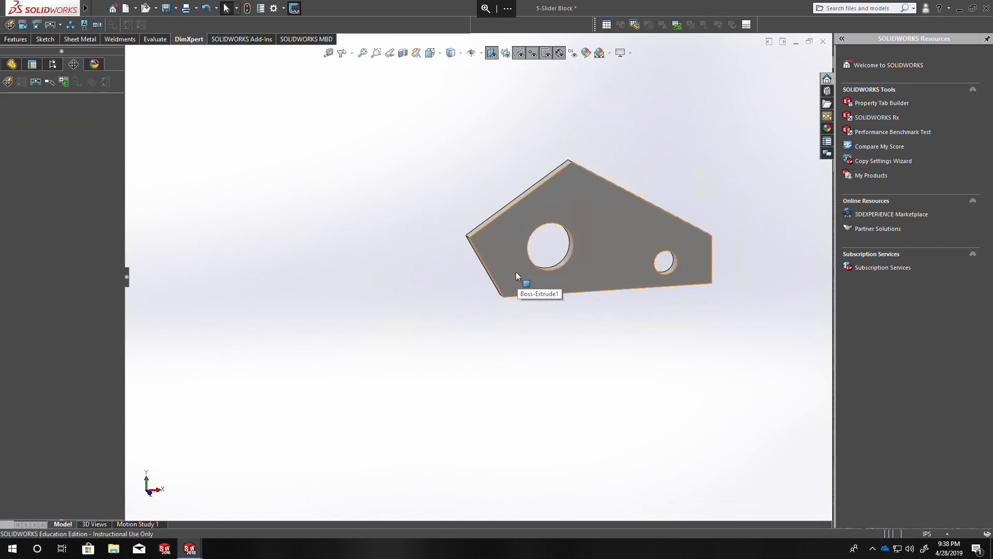
{"action": "left_click", "coordinate": [205, 9]}
{"action": "left_click", "coordinate": [192, 83]}
Delete Plane13 and Intersect Line11 from the DimXpert scheme
{"action": "left_click", "coordinate": [27, 204]}
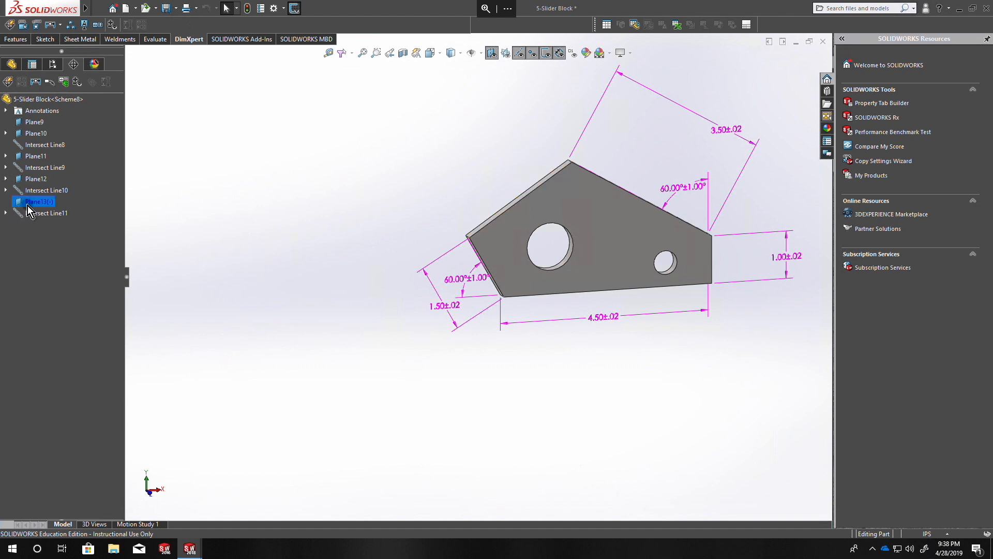
{"action": "left_click", "coordinate": [35, 213], "text": "ctrl"}
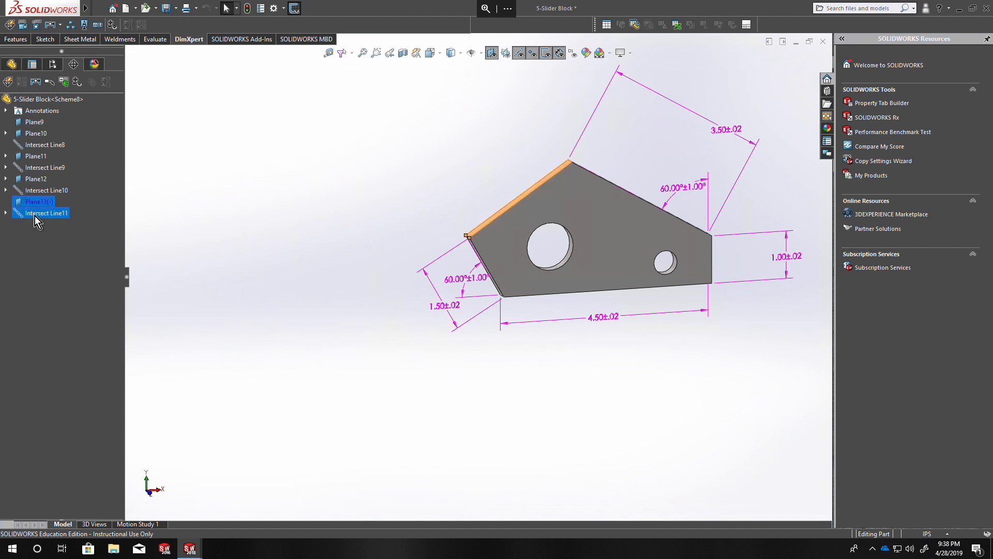
{"action": "right_click", "coordinate": [35, 216]}
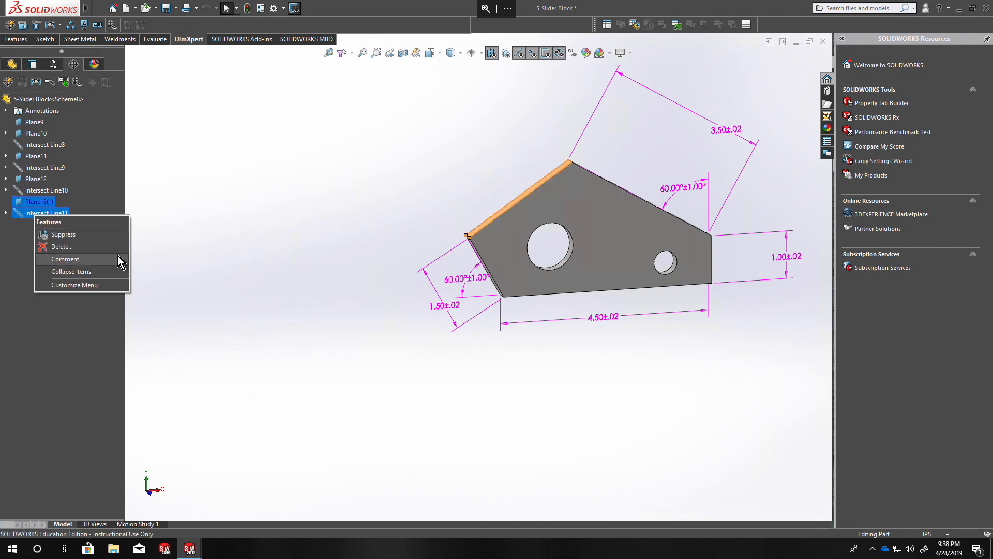
{"action": "left_click", "coordinate": [52, 237]}
{"action": "left_click", "coordinate": [560, 223]}
{"action": "left_click", "coordinate": [560, 222]}
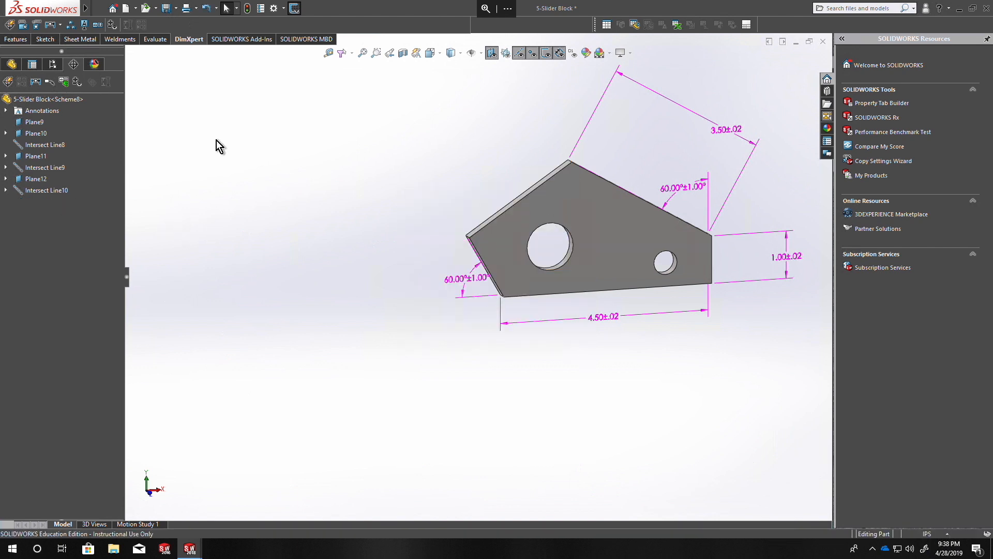
Show the tolerance status and inspect the short slanted and upper-left sloped faces
{"action": "left_click", "coordinate": [113, 25]}
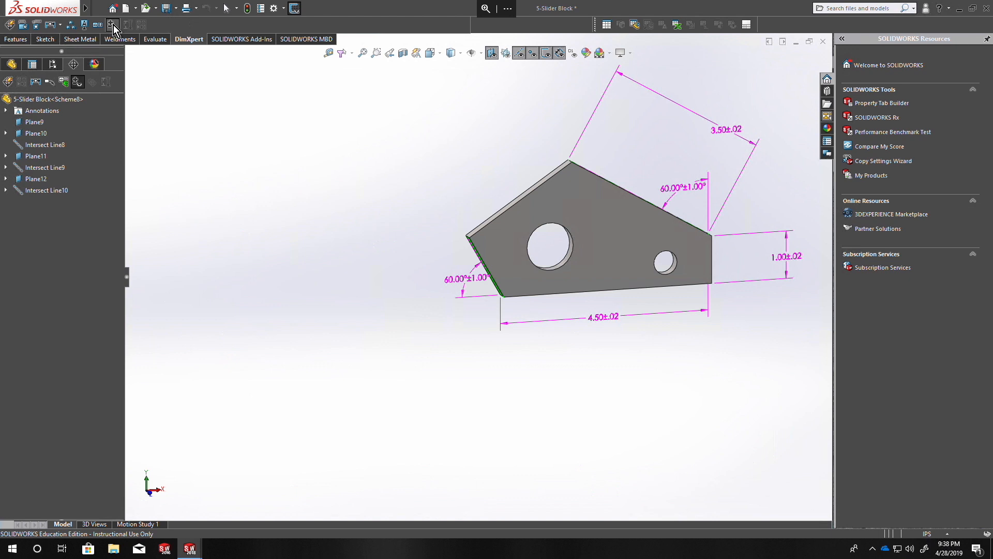
{"action": "middle_click_drag", "start_coordinate": [517, 249], "coordinate": [601, 226]}
{"action": "left_click", "coordinate": [99, 8]}
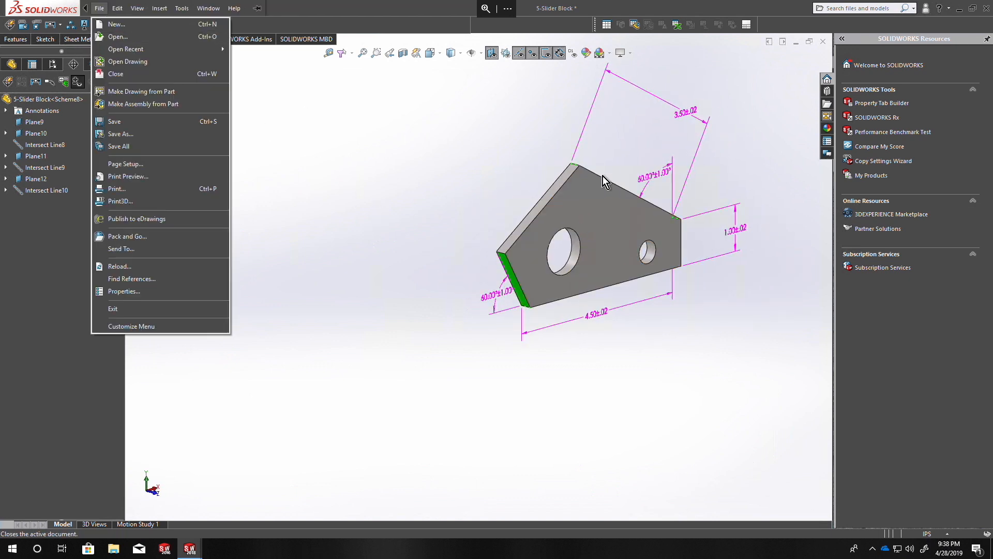
{"action": "left_click", "coordinate": [411, 227]}
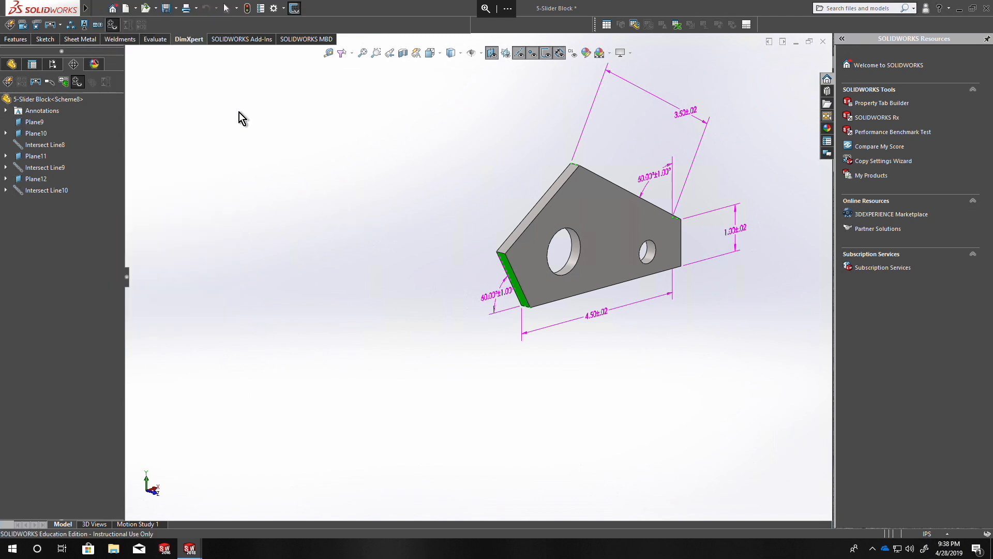
Add a location dimension beside the short slanted face between the intersection lines at its lower and upper ends
{"action": "left_click", "coordinate": [22, 27]}
{"action": "middle_click_drag", "start_coordinate": [484, 358], "coordinate": [483, 310]}
{"action": "scroll", "coordinate": [533, 294], "scroll_direction": "down", "scroll_amount": 4}
{"action": "scroll", "coordinate": [533, 295], "scroll_direction": "down", "scroll_amount": 2}
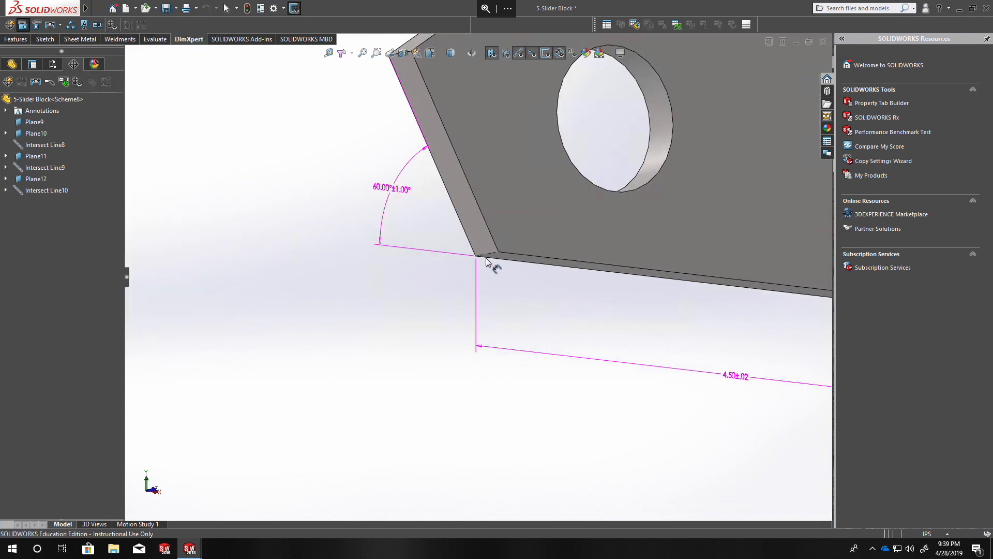
{"action": "left_click", "coordinate": [484, 259]}
{"action": "scroll", "coordinate": [497, 336], "scroll_direction": "up", "scroll_amount": 3}
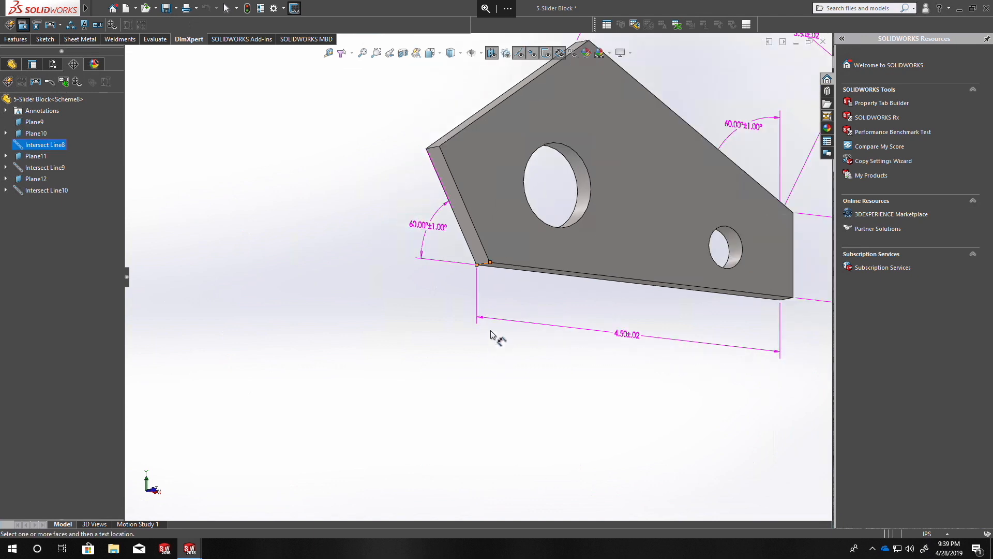
{"action": "scroll", "coordinate": [458, 316], "scroll_direction": "down", "scroll_amount": 3}
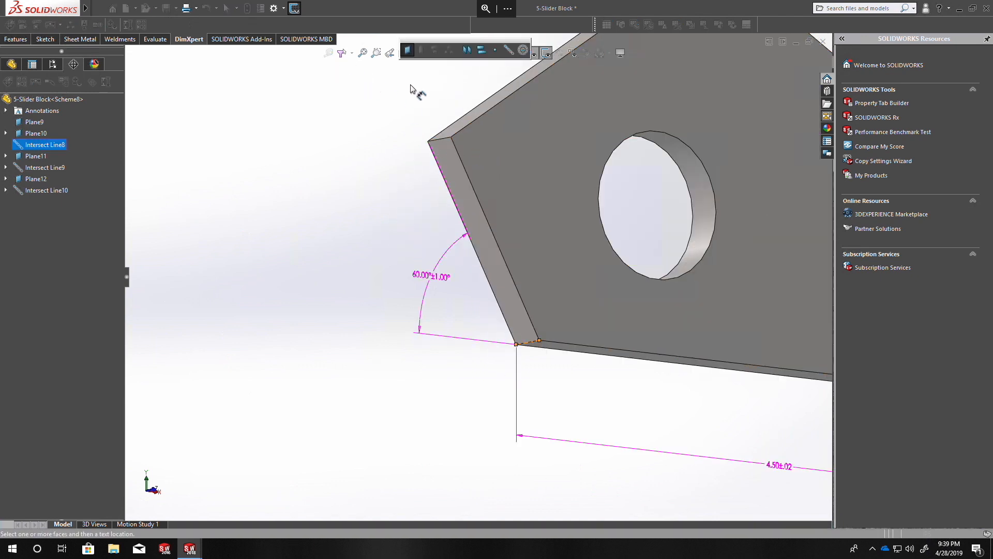
{"action": "left_click", "coordinate": [437, 153]}
{"action": "middle_click_drag", "start_coordinate": [416, 149], "coordinate": [454, 155]}
{"action": "left_click", "coordinate": [453, 127]}
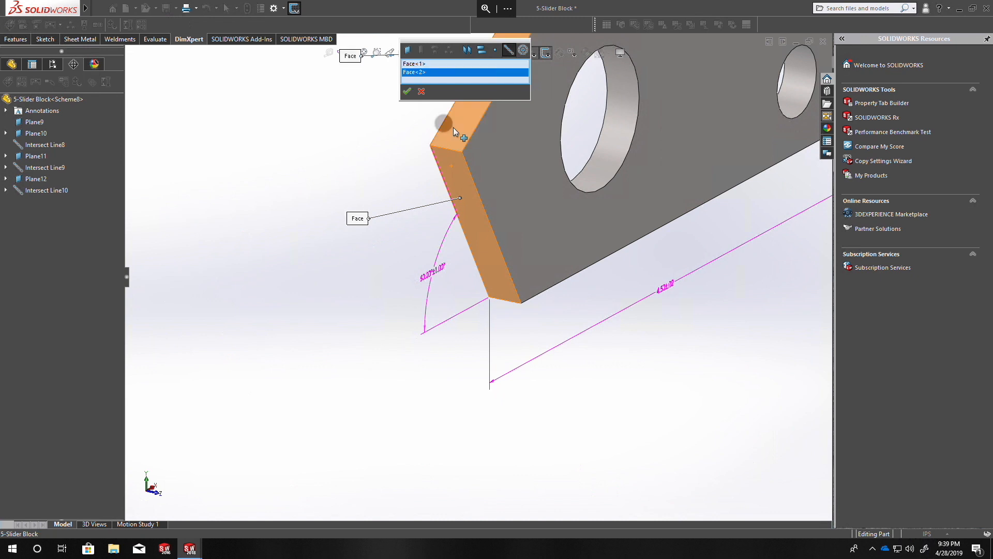
{"action": "left_click", "coordinate": [407, 91]}
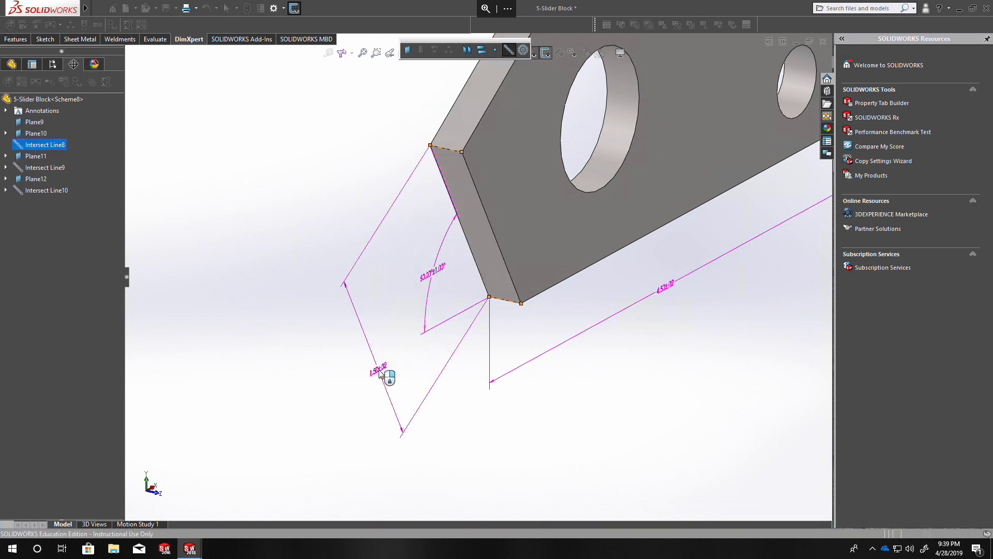
{"action": "left_click", "coordinate": [380, 374]}
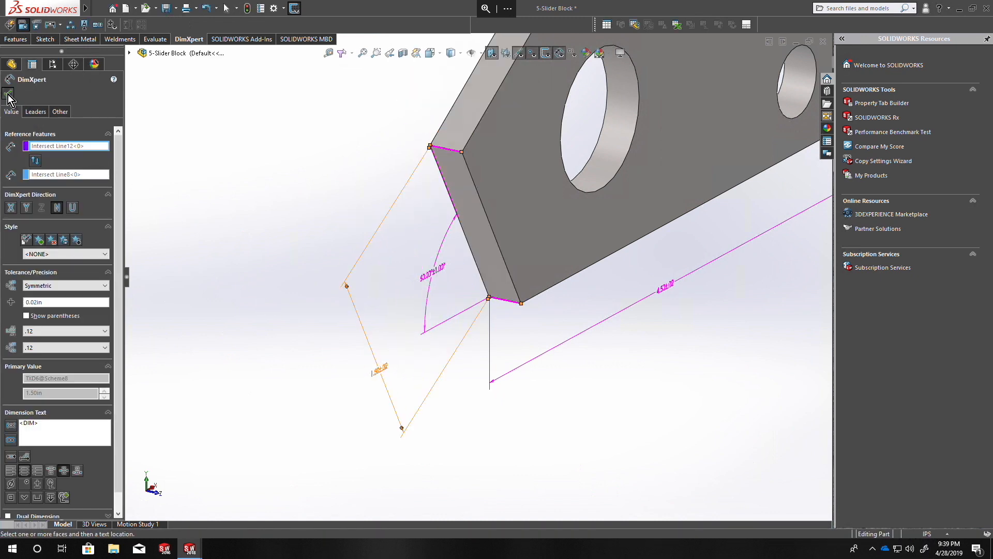
Accept the location dimension, show the tolerance status, and delete Plane14 and Intersect Line12 from the DimXpert scheme
{"action": "left_click", "coordinate": [8, 95]}
{"action": "left_click", "coordinate": [109, 24]}
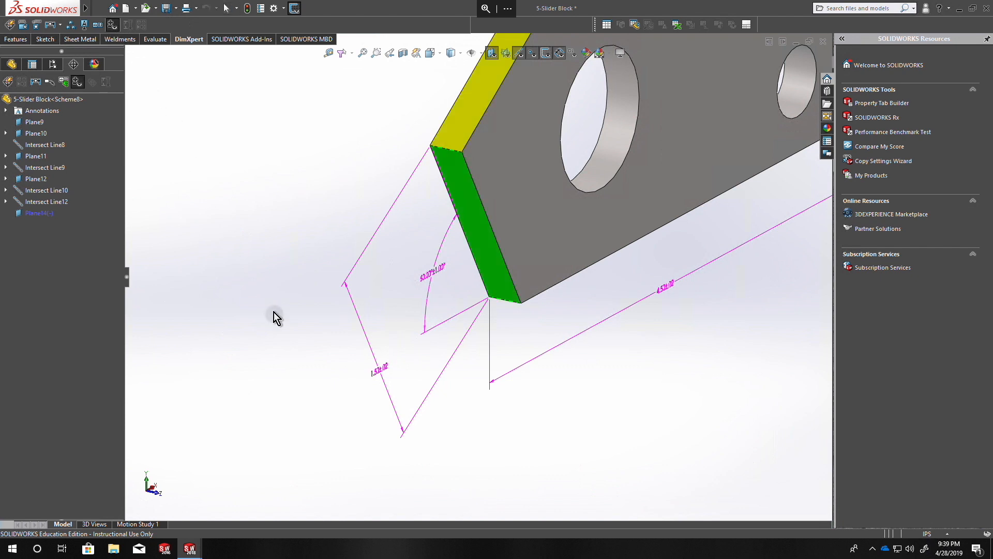
{"action": "left_click", "coordinate": [42, 213]}
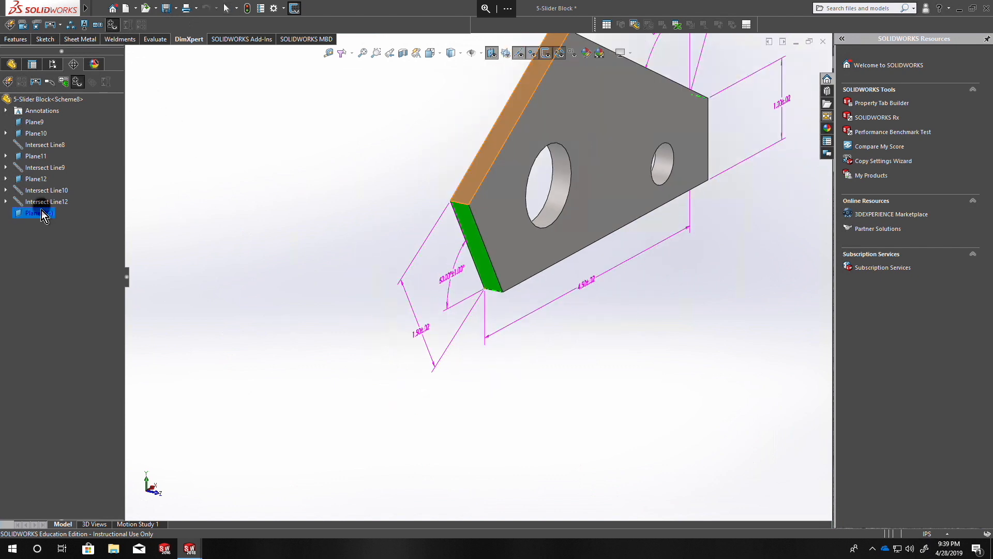
{"action": "right_click", "coordinate": [45, 203]}
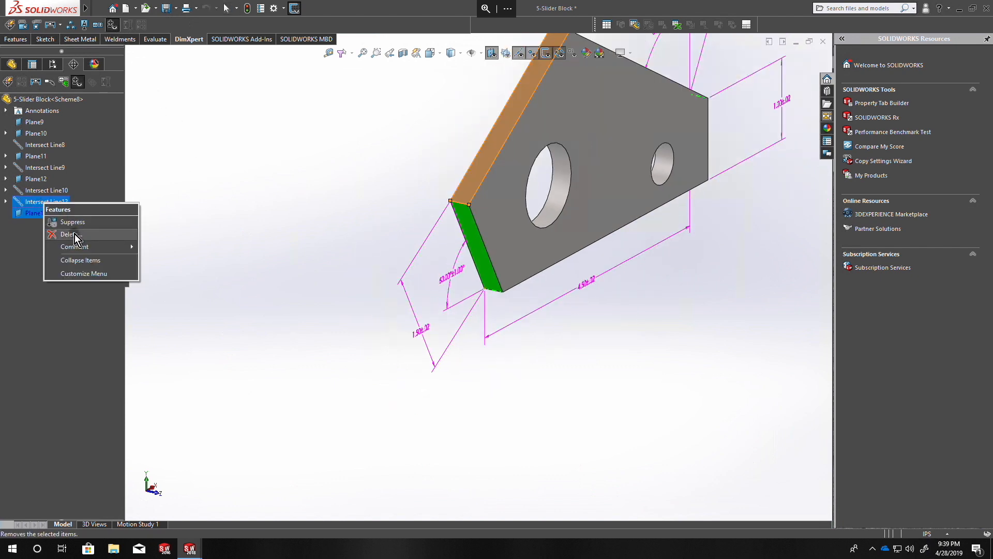
{"action": "left_click", "coordinate": [74, 234]}
{"action": "left_click", "coordinate": [571, 220]}
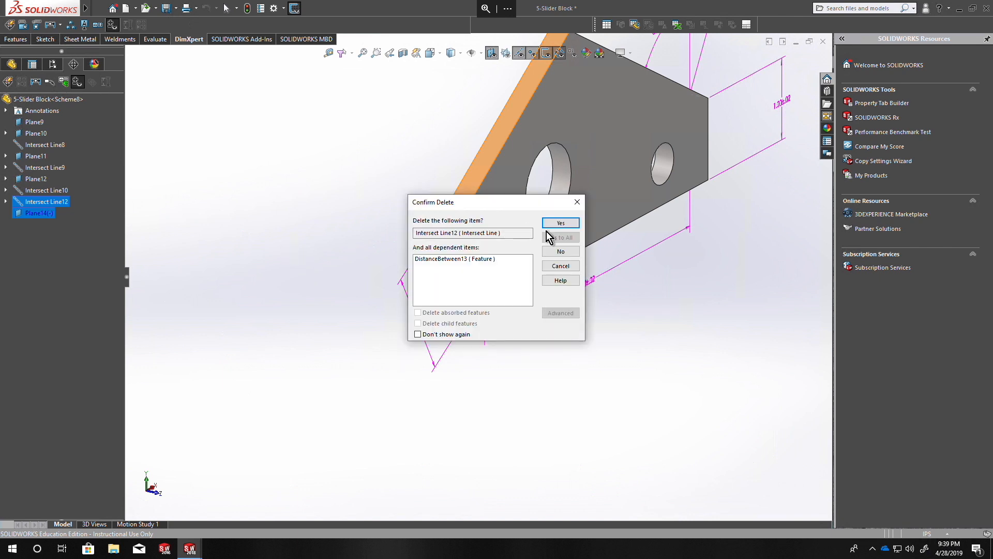
{"action": "left_click", "coordinate": [555, 224]}
Add a location dimension from the short slanted face's lower intersection line to the intersection line created from that face and the upper-left sloped face
{"action": "left_click", "coordinate": [28, 24]}
{"action": "scroll", "coordinate": [489, 230], "scroll_direction": "down", "scroll_amount": 3}
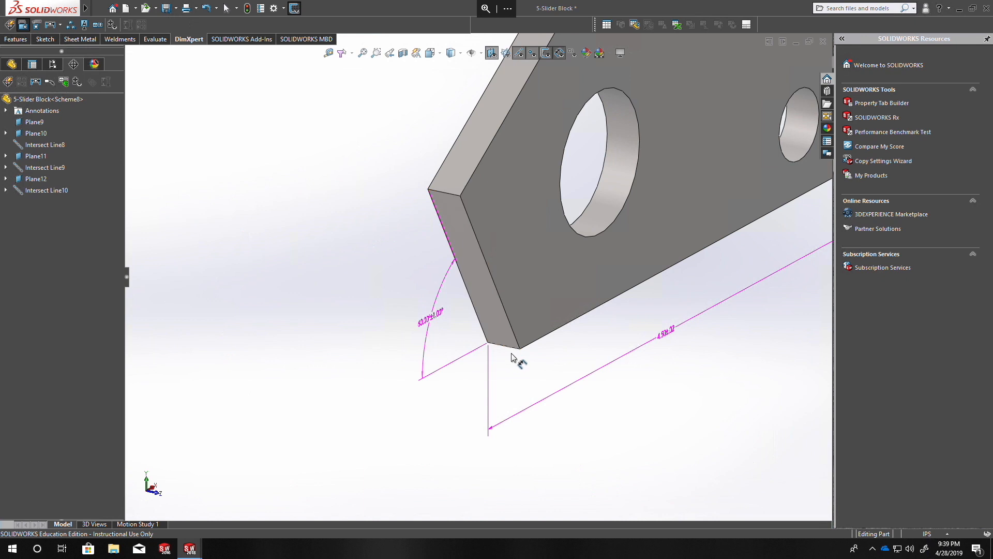
{"action": "left_click", "coordinate": [510, 350]}
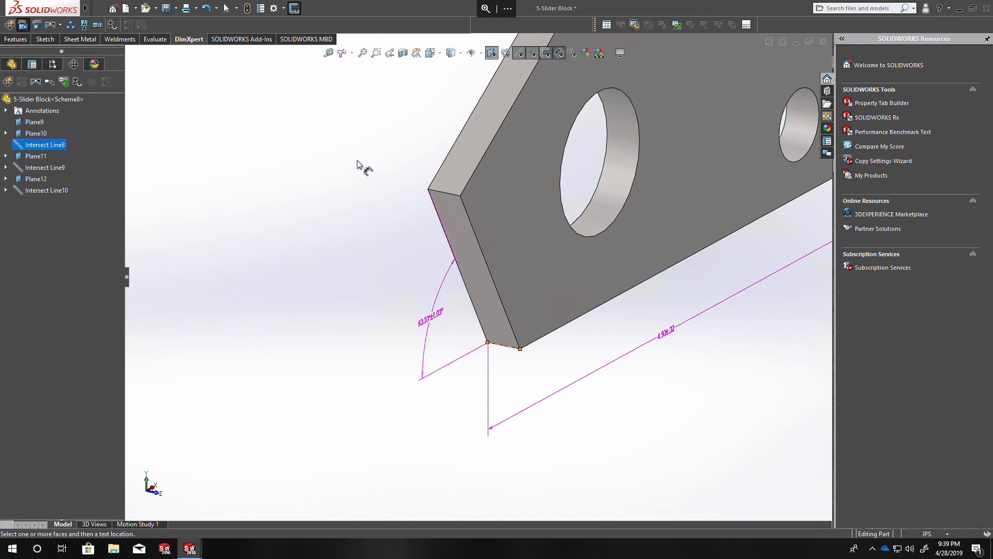
{"action": "left_click", "coordinate": [459, 157]}
{"action": "left_click", "coordinate": [508, 50]}
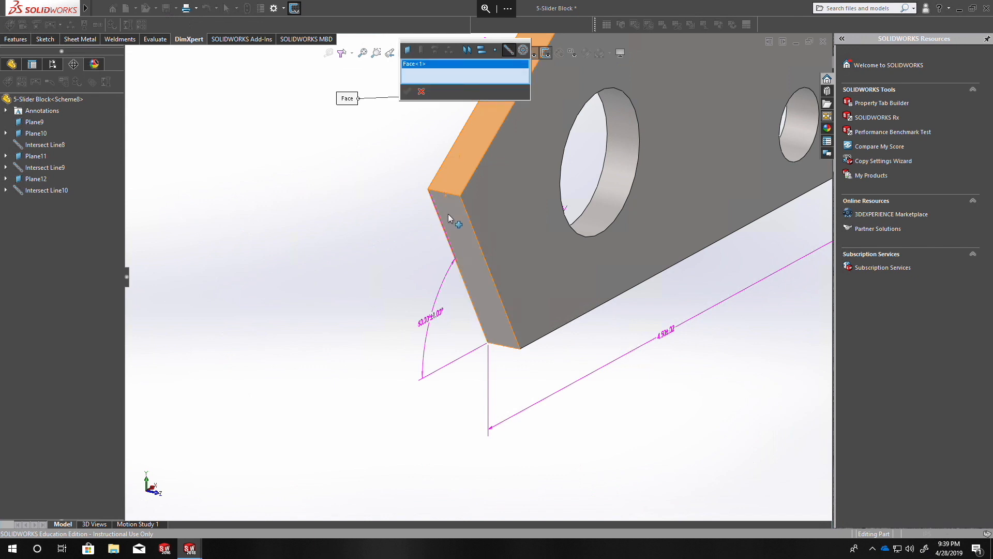
{"action": "left_click", "coordinate": [451, 214]}
{"action": "left_click", "coordinate": [408, 92]}
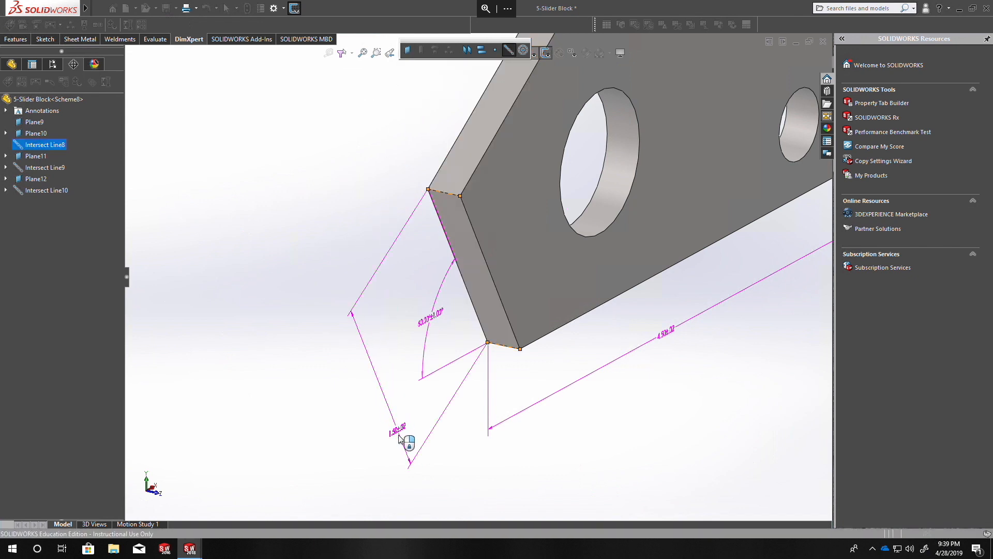
{"action": "left_click", "coordinate": [389, 418]}
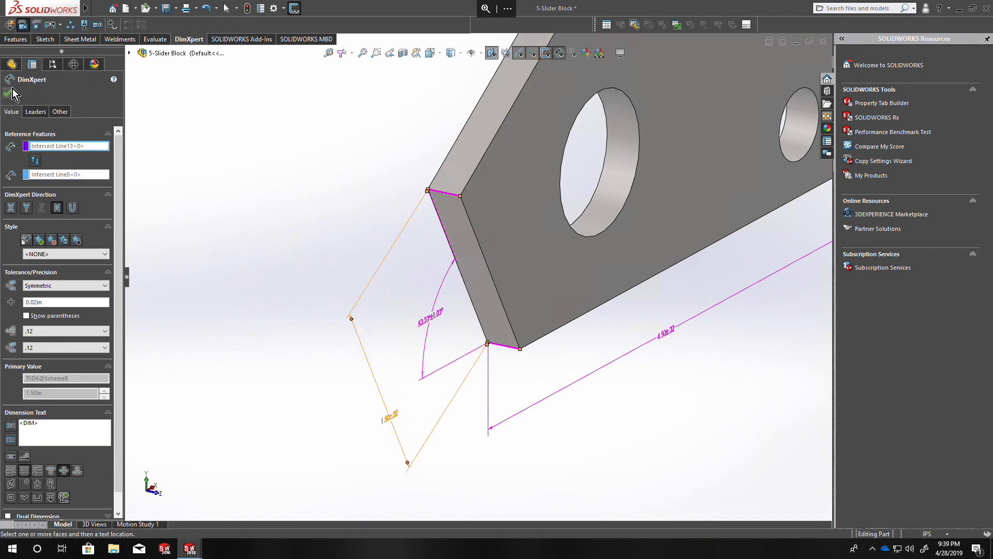
{"action": "left_click", "coordinate": [13, 90]}
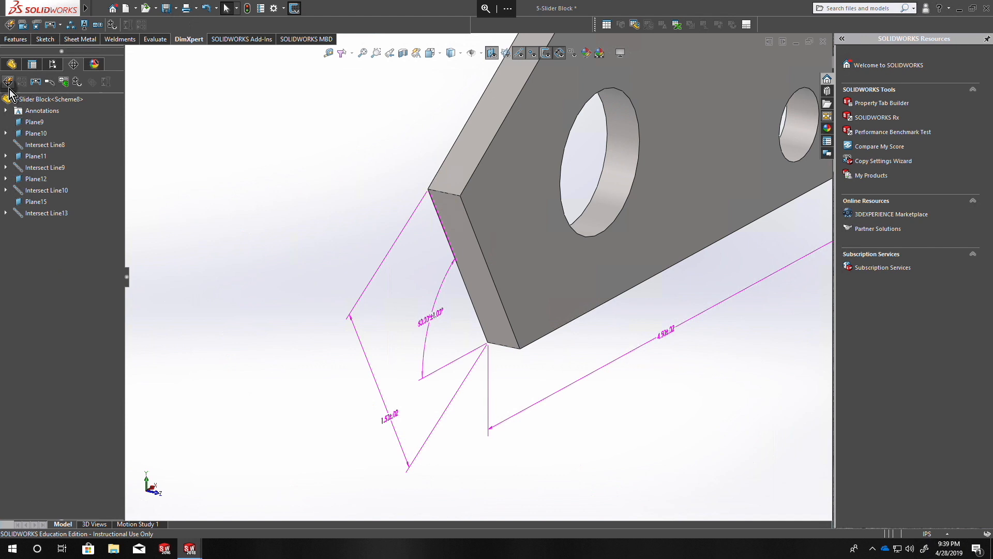
Show the tolerance status and inspect the slanted and sloped outer faces of the slider block
{"action": "left_click", "coordinate": [113, 24]}
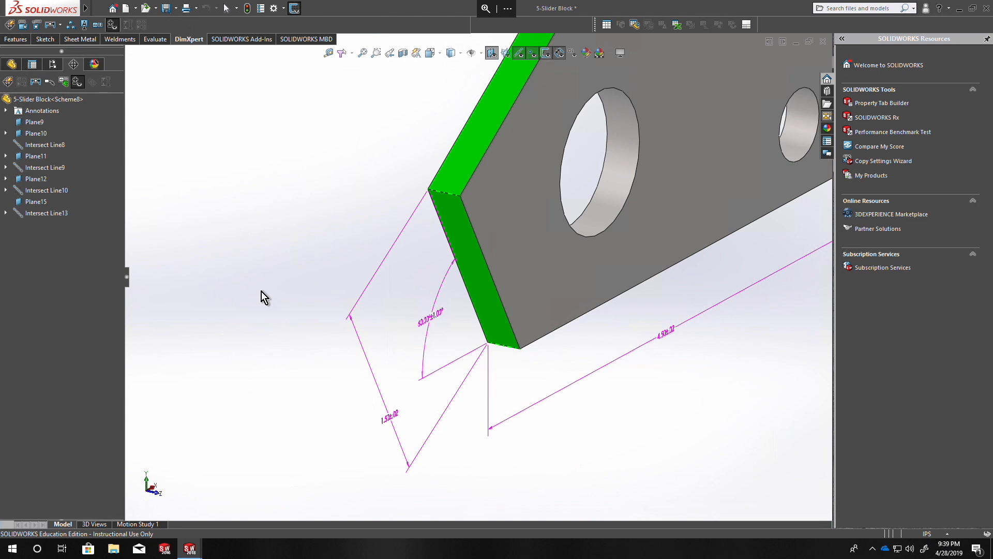
{"action": "middle_click_drag", "start_coordinate": [256, 281], "coordinate": [214, 268]}
{"action": "scroll", "coordinate": [311, 328], "scroll_direction": "down", "scroll_amount": 1}
{"action": "scroll", "coordinate": [287, 272], "scroll_direction": "up", "scroll_amount": 6}
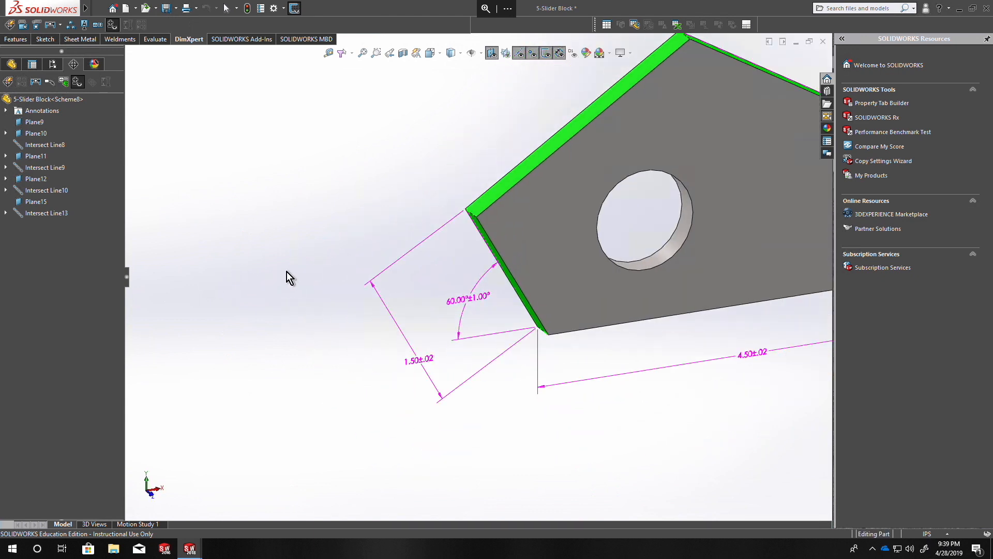
{"action": "middle_click_drag", "start_coordinate": [406, 308], "coordinate": [414, 326]}
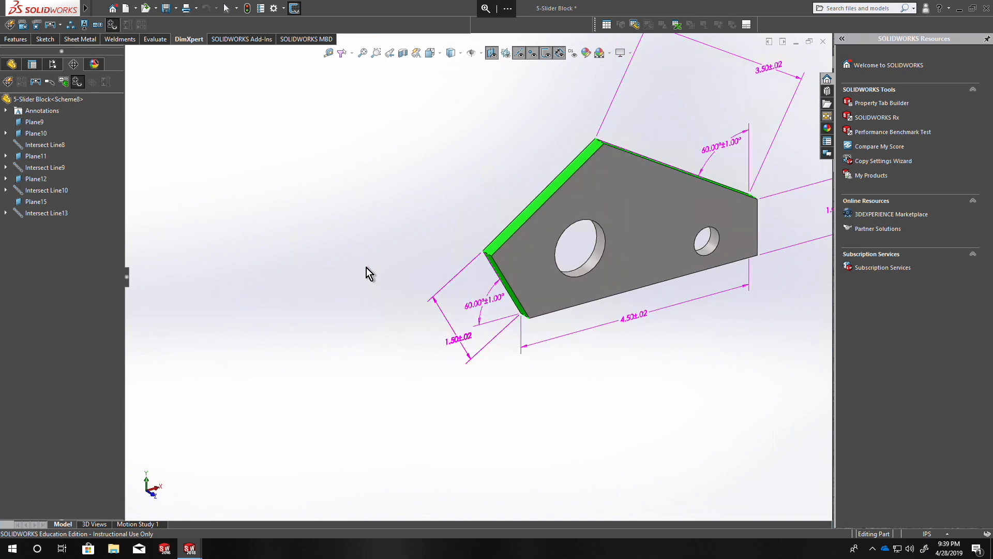
{"action": "middle_click_drag", "start_coordinate": [418, 415], "coordinate": [436, 346]}
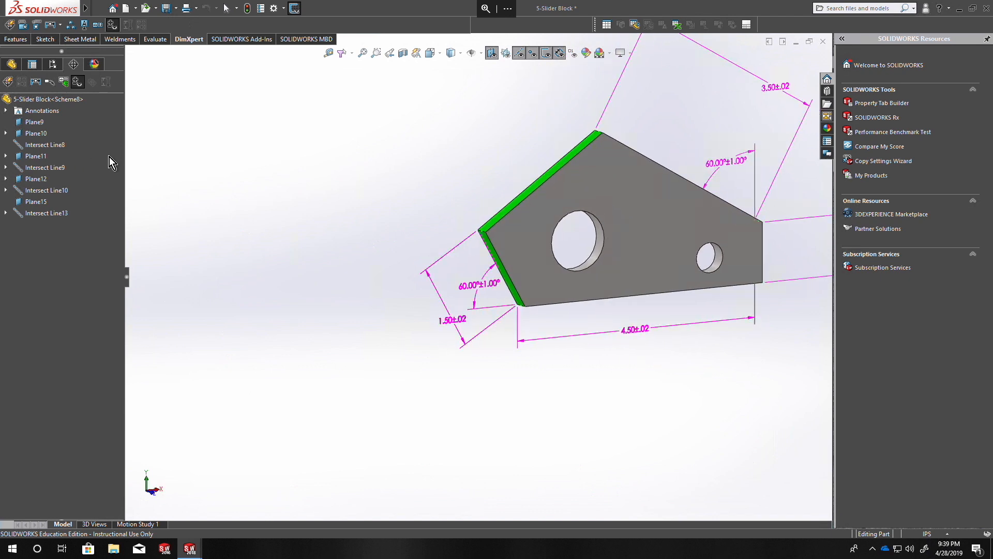
Delete all DimXpert features, dimensions and tolerances of the current scheme
{"action": "right_click", "coordinate": [56, 100]}
{"action": "left_click", "coordinate": [95, 119]}
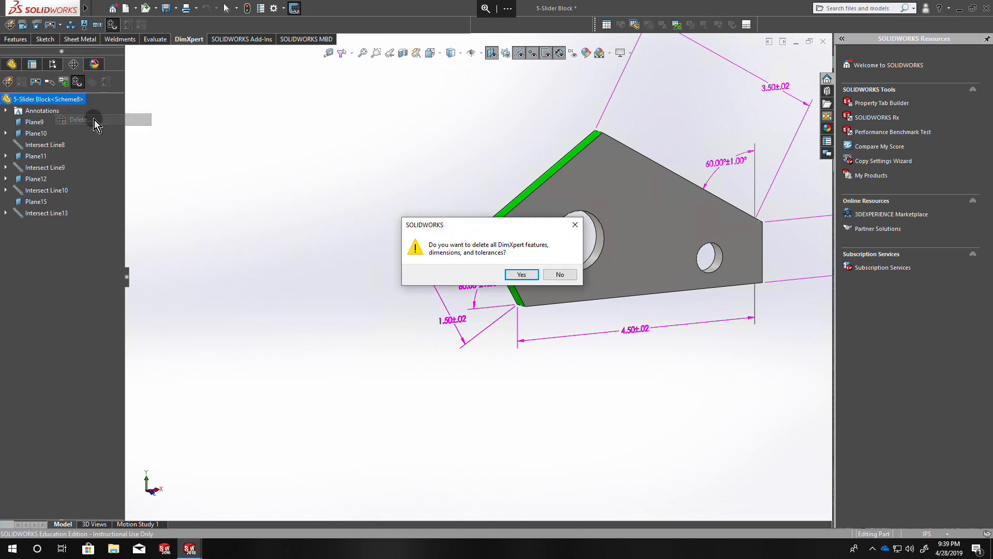
{"action": "left_click", "coordinate": [522, 275]}
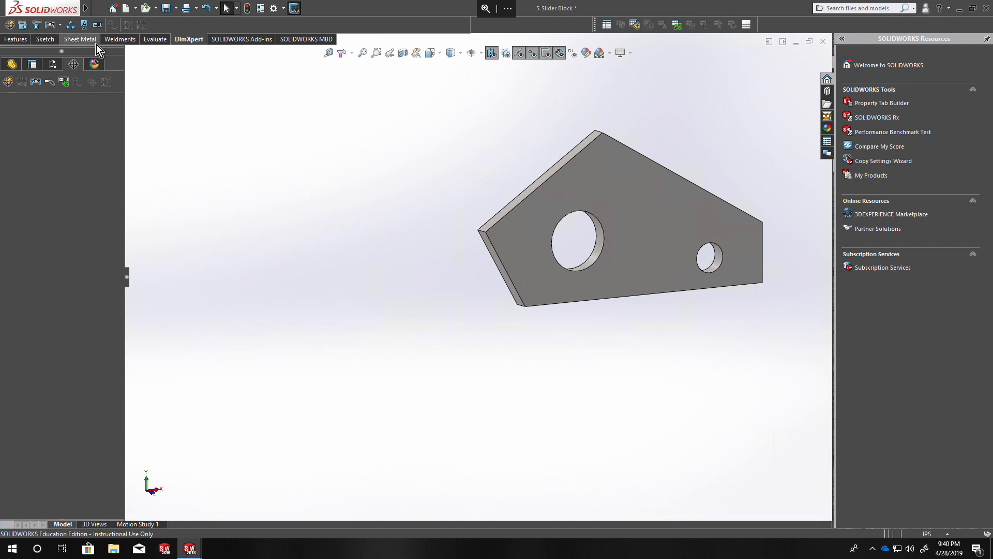
{"action": "left_click", "coordinate": [85, 27]}
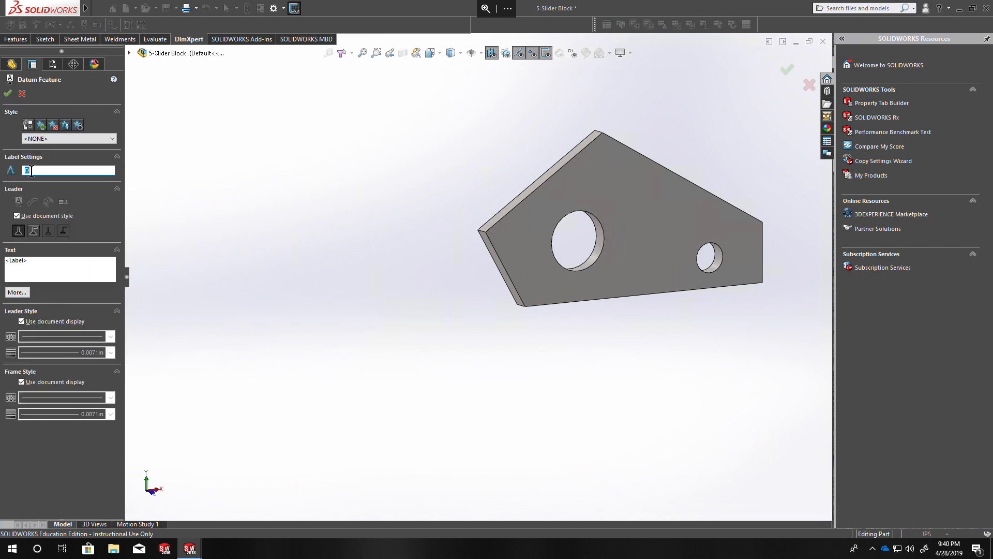
{"action": "middle_click_drag", "start_coordinate": [429, 211], "coordinate": [260, 214]}
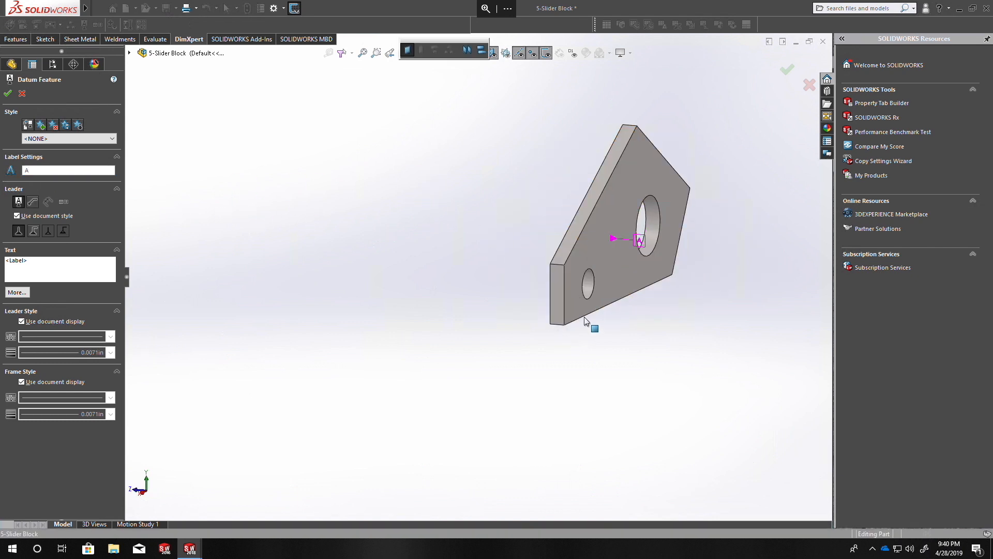
{"action": "middle_click_drag", "start_coordinate": [587, 306], "coordinate": [630, 234]}
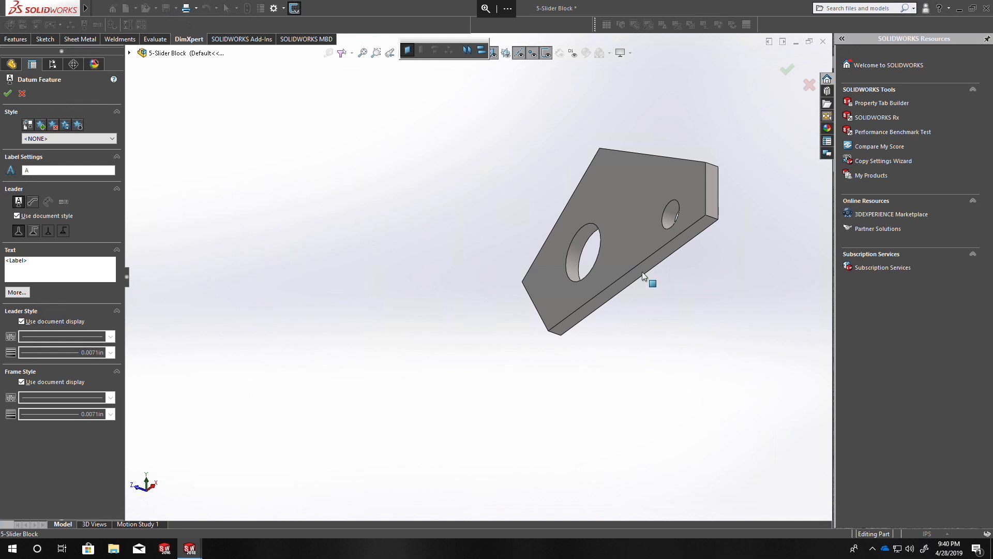
{"action": "left_click", "coordinate": [9, 95]}
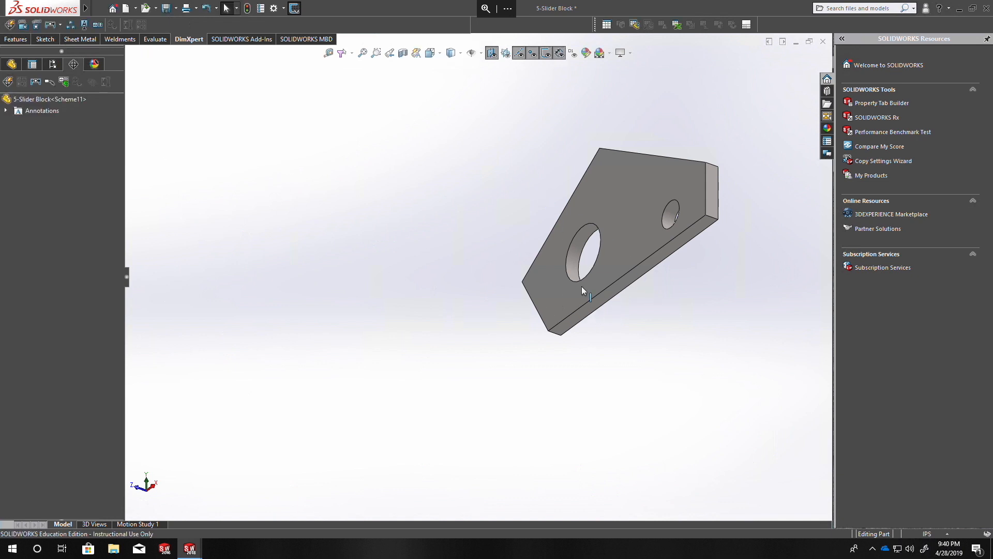
Add datum feature A to the broad back face and datum feature B to the bottom edge face of the block
{"action": "left_click", "coordinate": [88, 27]}
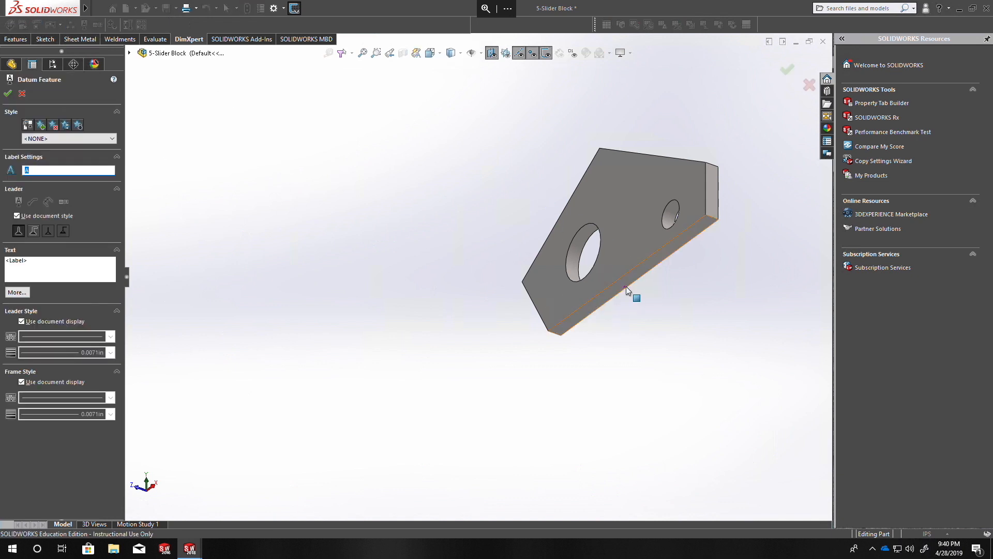
{"action": "middle_click_drag", "start_coordinate": [573, 332], "coordinate": [637, 231]}
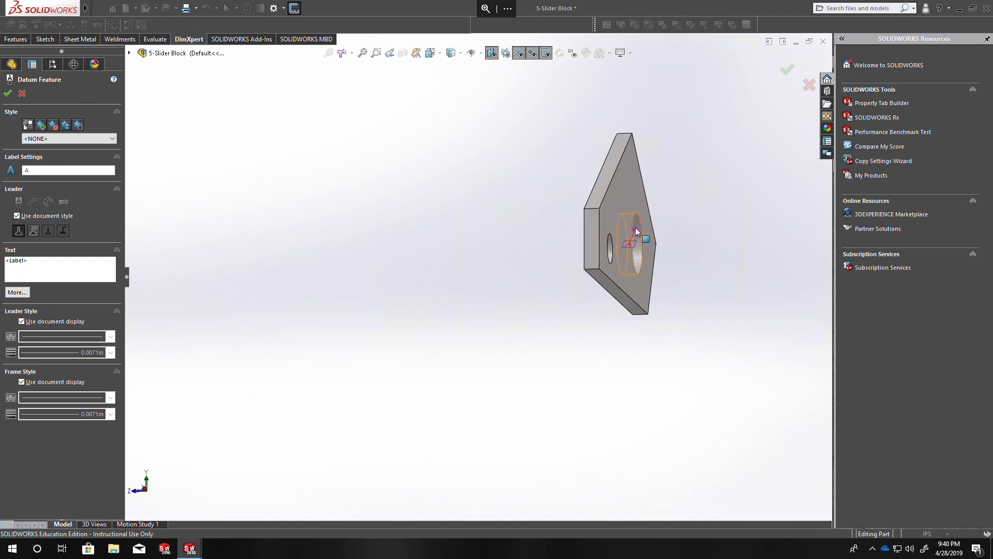
{"action": "left_click", "coordinate": [627, 219]}
{"action": "left_click", "coordinate": [688, 219]}
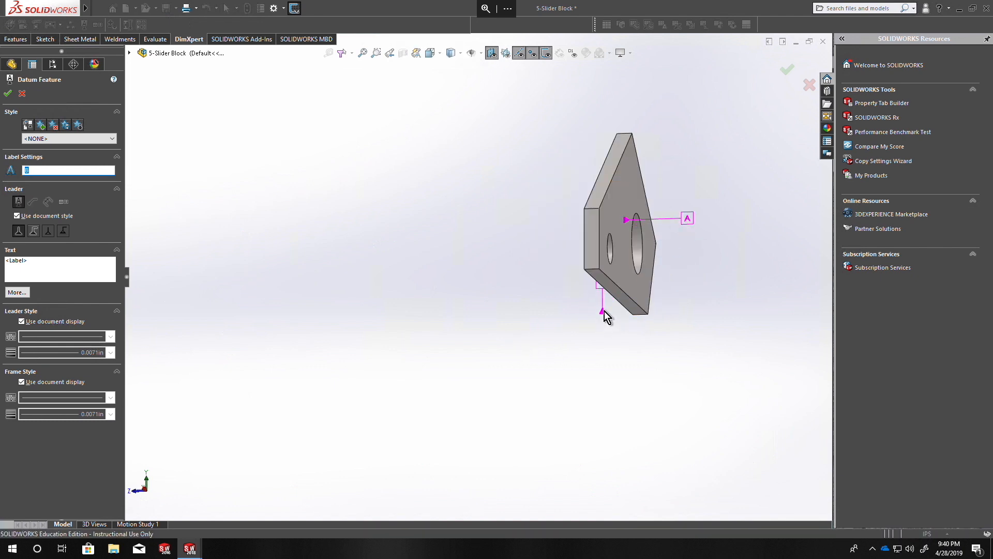
{"action": "left_click", "coordinate": [622, 298]}
{"action": "left_click", "coordinate": [612, 334]}
{"action": "middle_click_drag", "start_coordinate": [499, 348], "coordinate": [605, 368]}
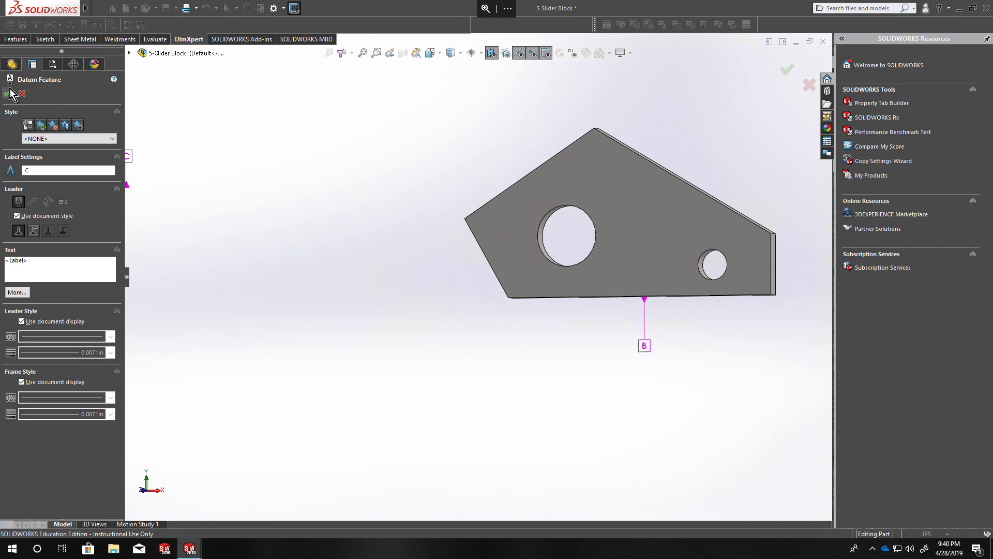
{"action": "left_click", "coordinate": [10, 93]}
Attach a perpendicularity tolerance of .02 with primary datum A to the block's bottom edge face
{"action": "middle_click_drag", "start_coordinate": [552, 310], "coordinate": [501, 316]}
{"action": "left_click", "coordinate": [99, 8]}
{"action": "left_click", "coordinate": [446, 222]}
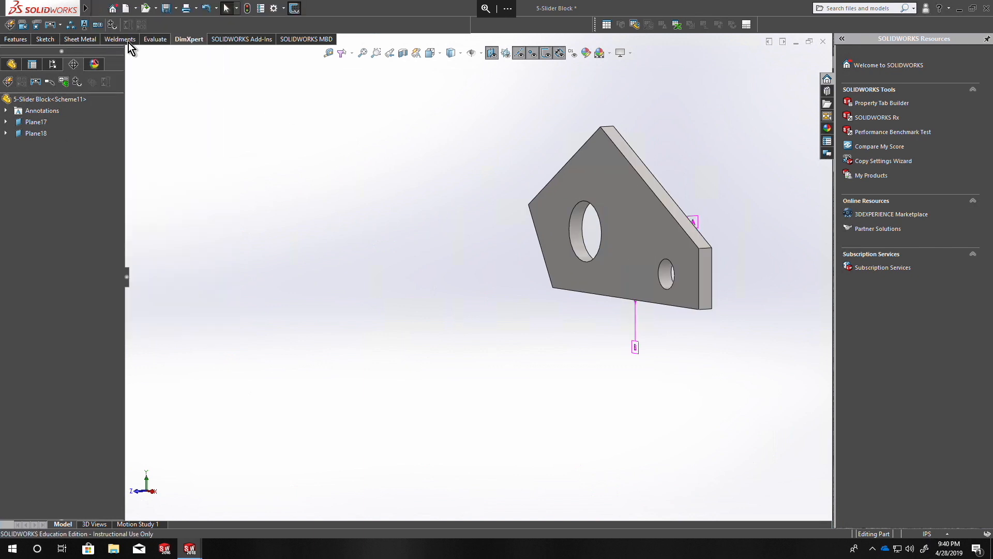
{"action": "left_click", "coordinate": [97, 25]}
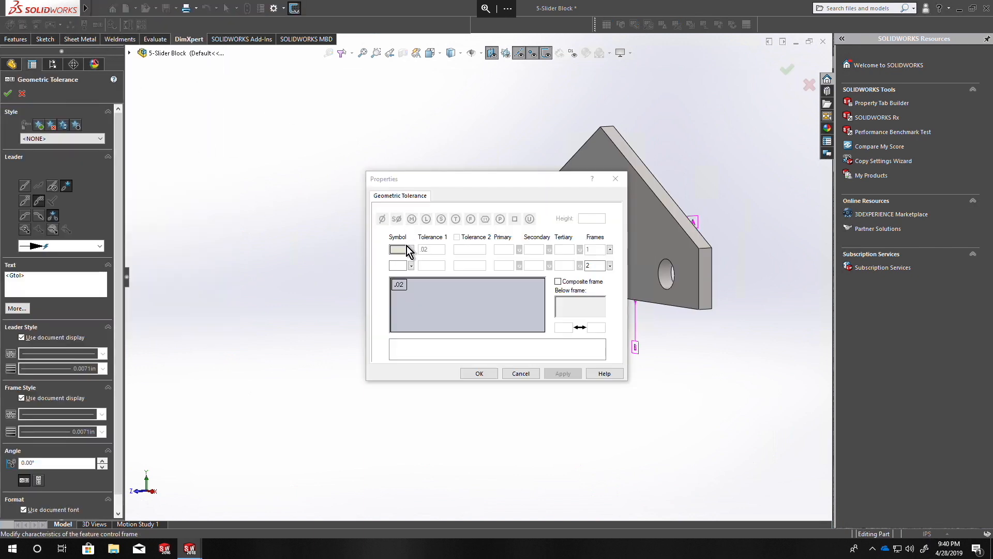
{"action": "left_click", "coordinate": [411, 250]}
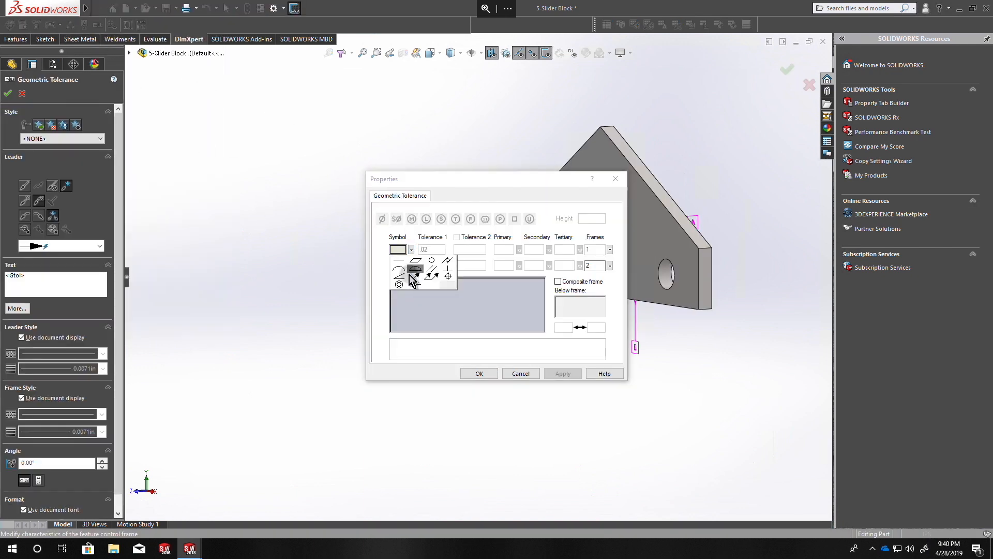
{"action": "left_click", "coordinate": [448, 270]}
{"action": "left_click", "coordinate": [502, 251]}
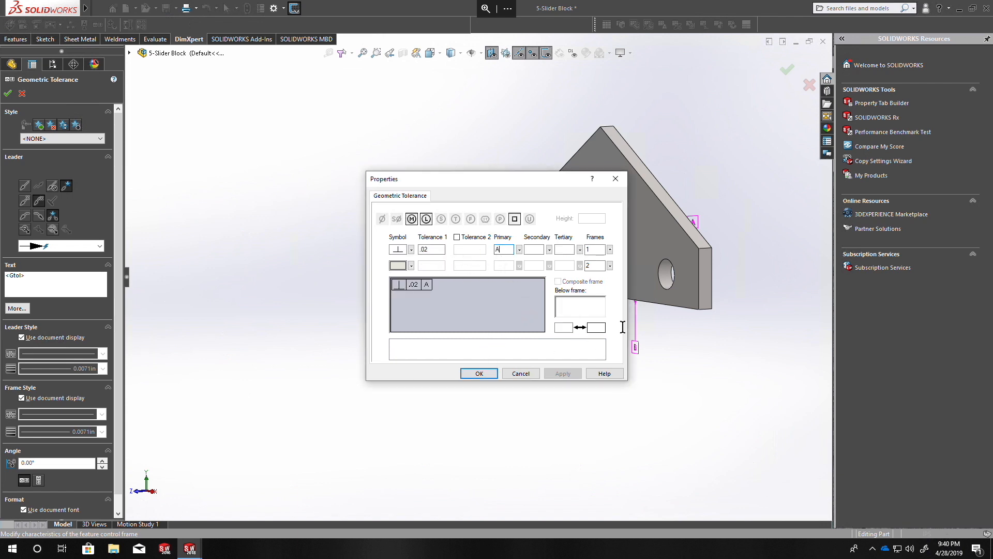
{"action": "middle_click_drag", "start_coordinate": [697, 299], "coordinate": [733, 209]}
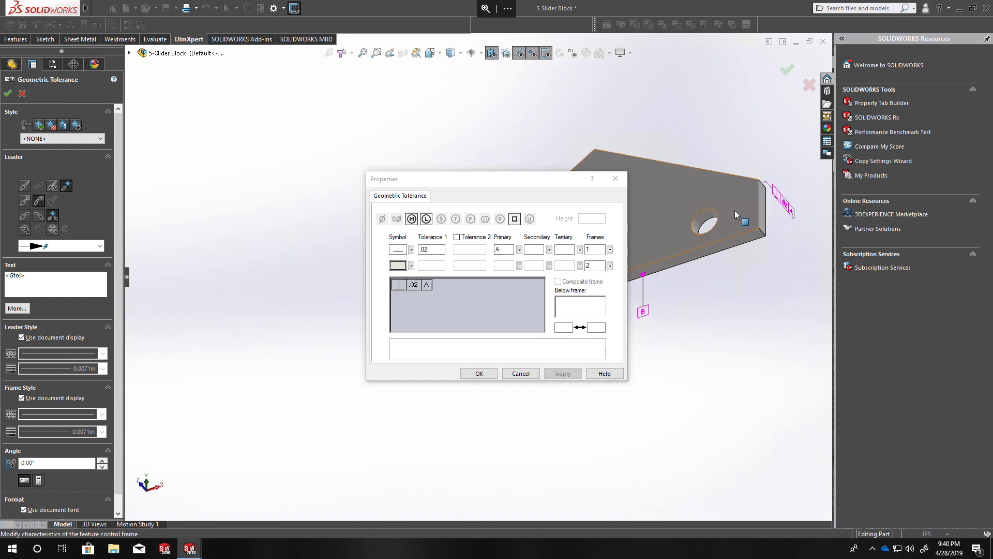
{"action": "left_click", "coordinate": [691, 258]}
{"action": "left_click", "coordinate": [741, 317]}
Attach a flatness tolerance of .02 to the broad back face that carries datum A
{"action": "middle_click_drag", "start_coordinate": [682, 301], "coordinate": [651, 347]}
{"action": "middle_click_drag", "start_coordinate": [715, 313], "coordinate": [703, 341]}
{"action": "middle_click_drag", "start_coordinate": [647, 275], "coordinate": [754, 282]}
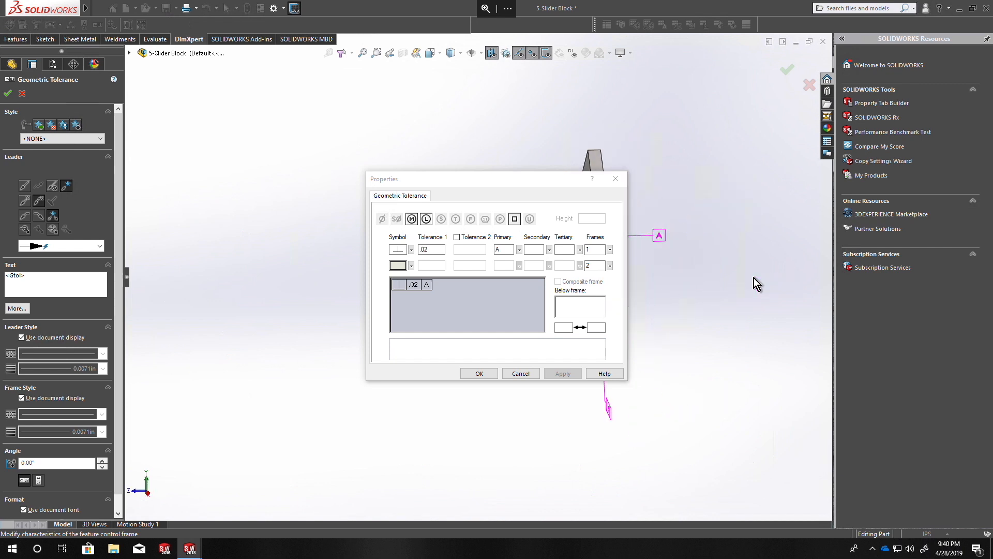
{"action": "left_click", "coordinate": [411, 251]}
{"action": "left_click", "coordinate": [430, 264]}
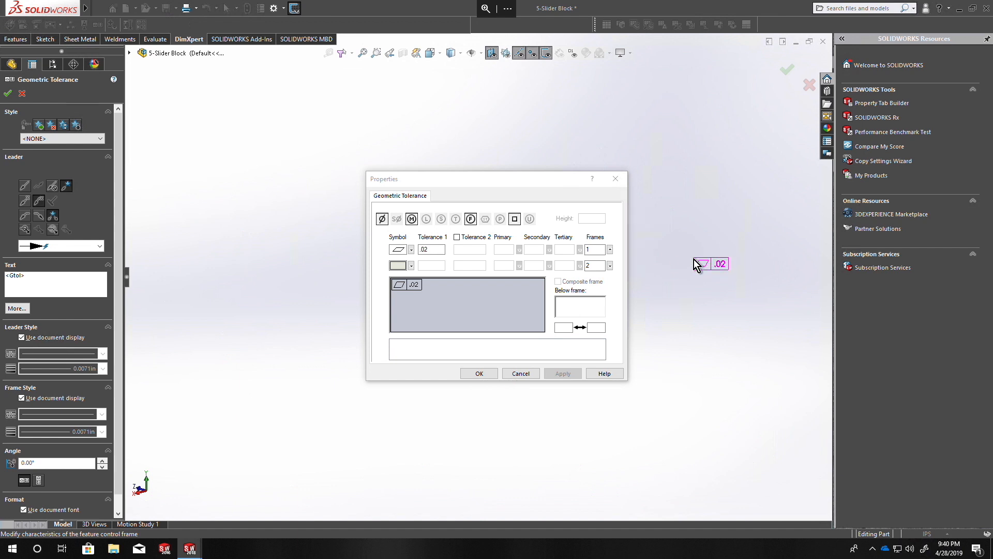
{"action": "left_click_drag", "start_coordinate": [500, 182], "coordinate": [758, 260]}
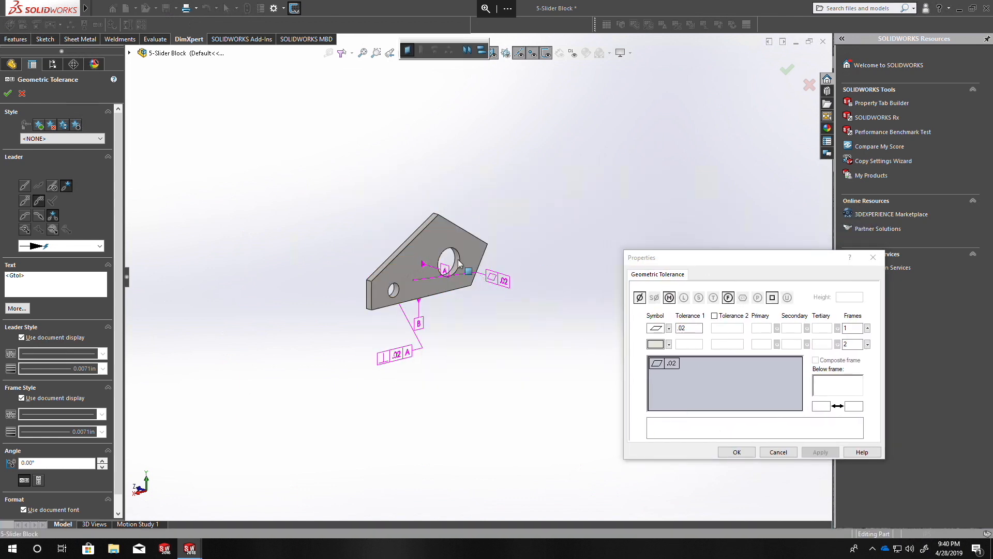
{"action": "mouse_move", "coordinate": [523, 331]}
{"action": "middle_mouse_down"}
{"action": "mouse_move", "coordinate": [569, 323]}
{"action": "mouse_move", "coordinate": [673, 364]}
{"action": "middle_mouse_up"}
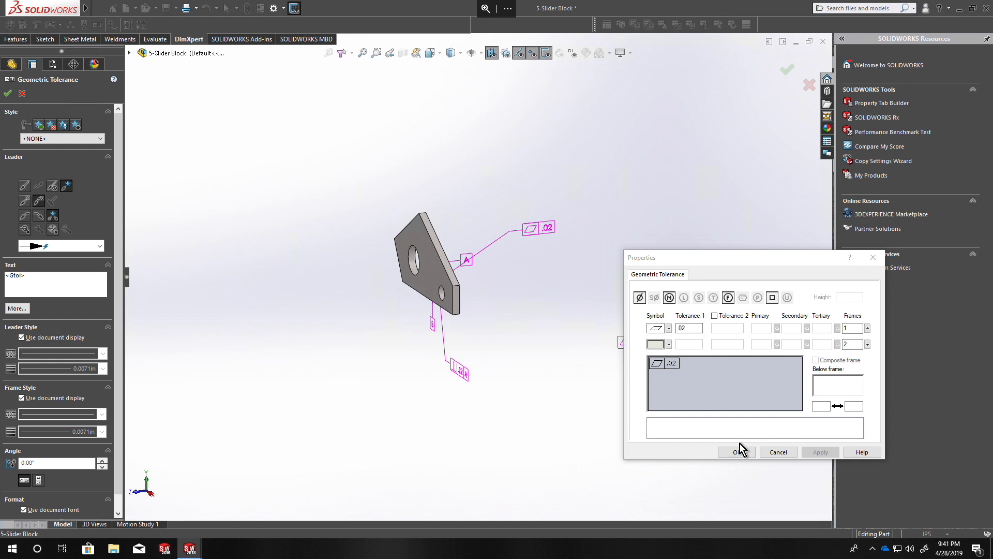
Attach angularity tolerances of .02 with primary datum B and secondary datum A to the long upper sloped face and the lower sloped end face
{"action": "left_click", "coordinate": [669, 329]}
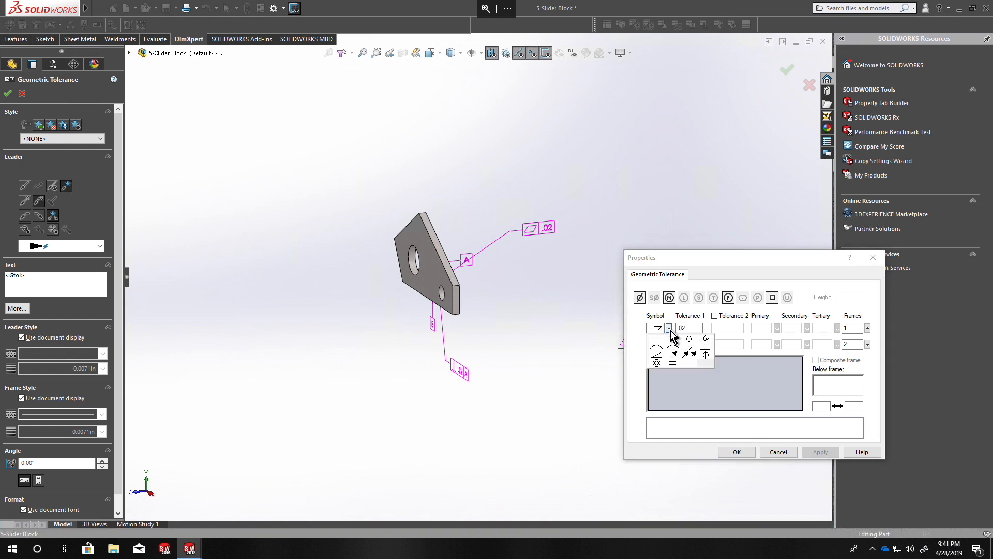
{"action": "left_click", "coordinate": [657, 355]}
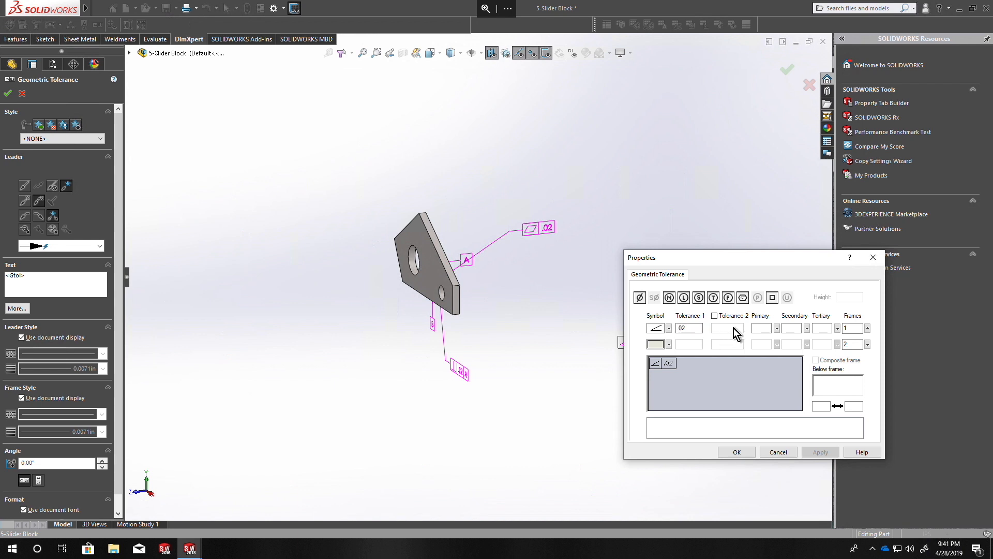
{"action": "left_click", "coordinate": [761, 329]}
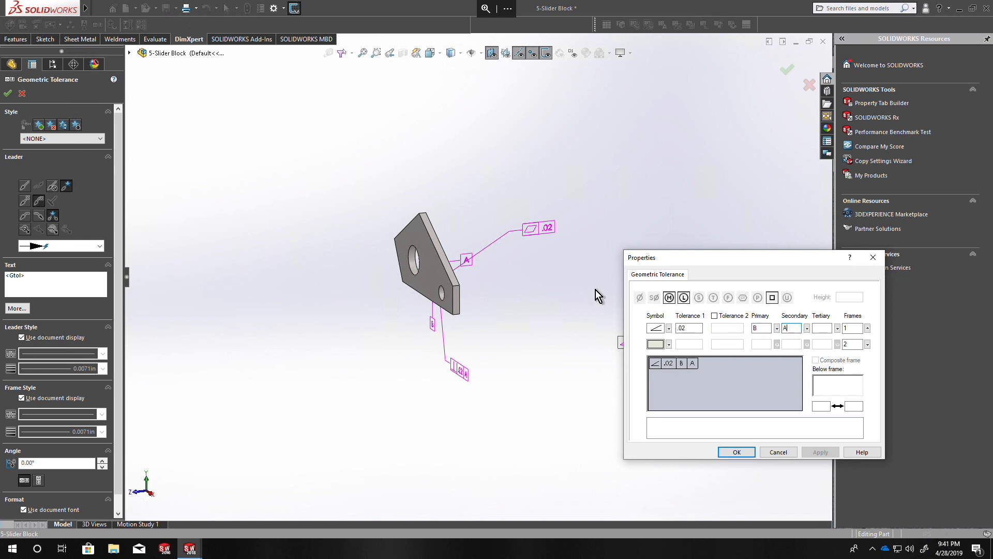
{"action": "scroll", "coordinate": [526, 289], "scroll_direction": "down", "scroll_amount": 2}
{"action": "scroll", "coordinate": [507, 287], "scroll_direction": "down", "scroll_amount": 3}
{"action": "left_click", "coordinate": [435, 282]}
{"action": "left_click", "coordinate": [520, 214]}
{"action": "middle_click_drag", "start_coordinate": [406, 284], "coordinate": [317, 299]}
{"action": "mouse_move", "coordinate": [266, 318]}
{"action": "middle_mouse_down"}
{"action": "mouse_move", "coordinate": [253, 414]}
{"action": "mouse_move", "coordinate": [265, 392]}
{"action": "mouse_move", "coordinate": [222, 416]}
{"action": "mouse_move", "coordinate": [428, 463]}
{"action": "middle_mouse_up"}
{"action": "mouse_move", "coordinate": [339, 405]}
{"action": "middle_mouse_down"}
{"action": "mouse_move", "coordinate": [252, 398]}
{"action": "mouse_move", "coordinate": [219, 361]}
{"action": "mouse_move", "coordinate": [251, 384]}
{"action": "middle_mouse_up"}
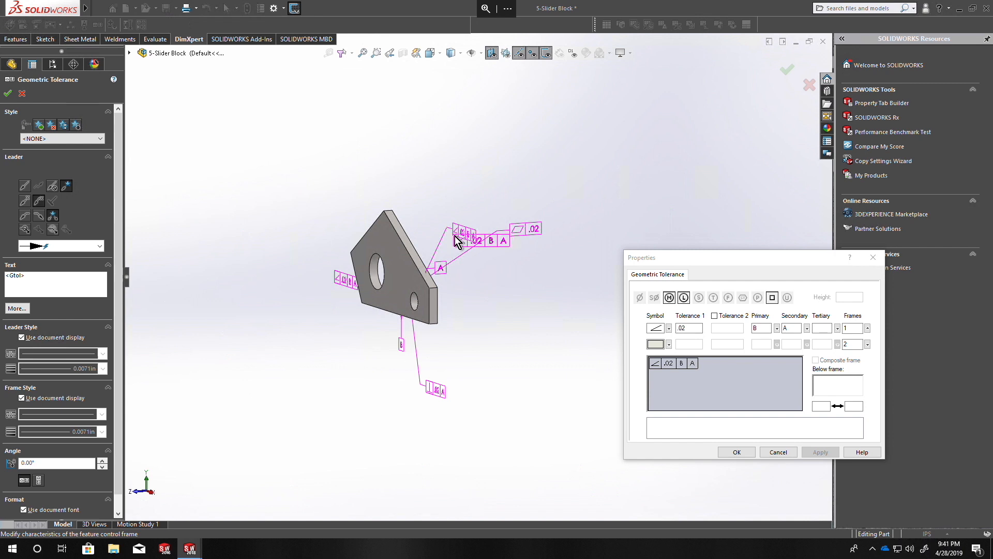
{"action": "middle_click_drag", "start_coordinate": [498, 374], "coordinate": [465, 395]}
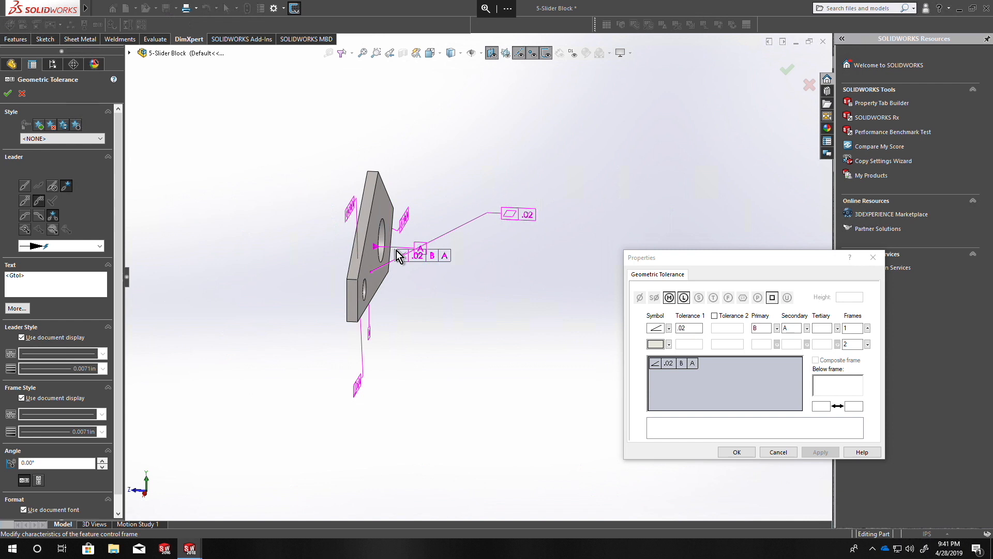
{"action": "mouse_move", "coordinate": [395, 258]}
{"action": "middle_mouse_down"}
{"action": "mouse_move", "coordinate": [422, 230]}
{"action": "mouse_move", "coordinate": [470, 221]}
{"action": "mouse_move", "coordinate": [429, 274]}
{"action": "mouse_move", "coordinate": [438, 271]}
{"action": "mouse_move", "coordinate": [412, 276]}
{"action": "mouse_move", "coordinate": [389, 256]}
{"action": "middle_mouse_up"}
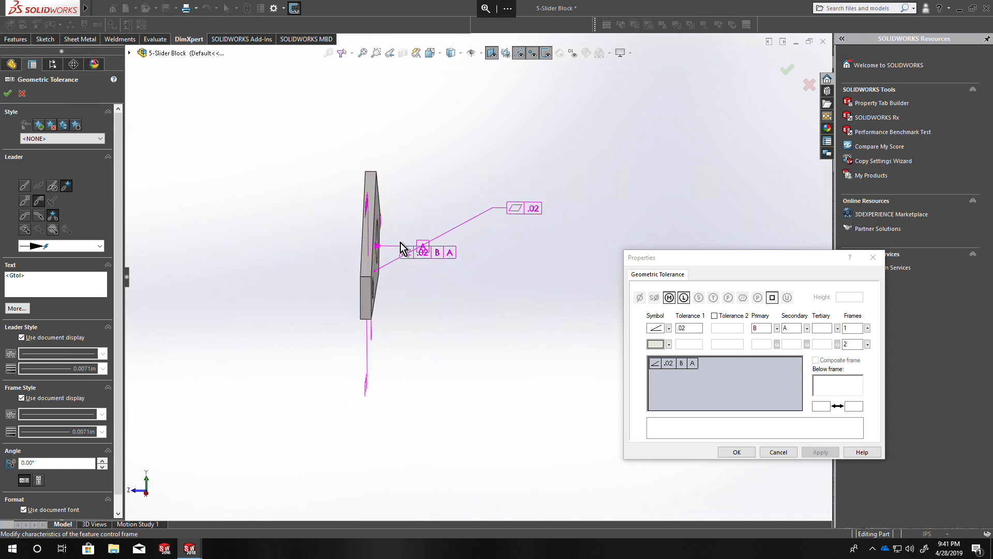
{"action": "middle_click_drag", "start_coordinate": [331, 216], "coordinate": [799, 385]}
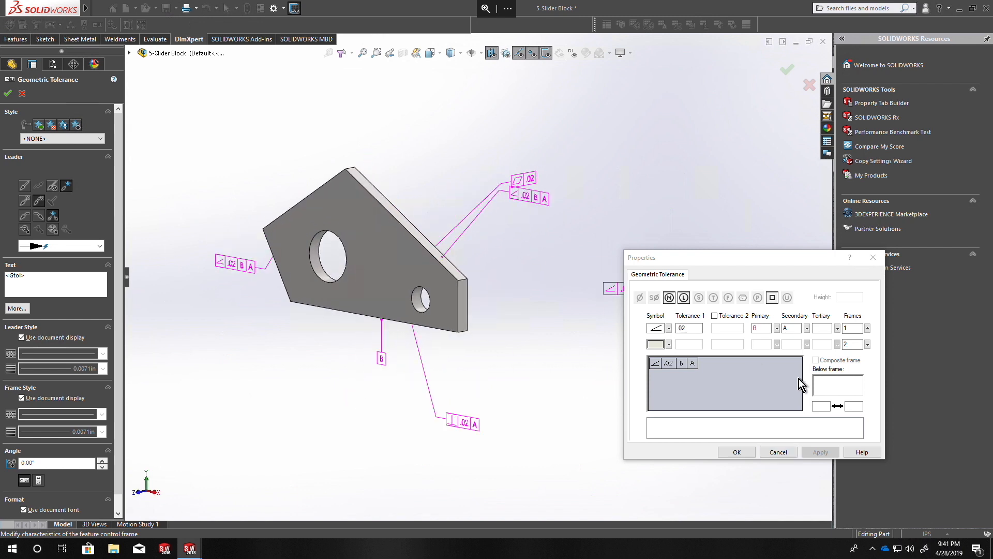
{"action": "left_click", "coordinate": [746, 450]}
{"action": "middle_click_drag", "start_coordinate": [420, 299], "coordinate": [533, 274]}
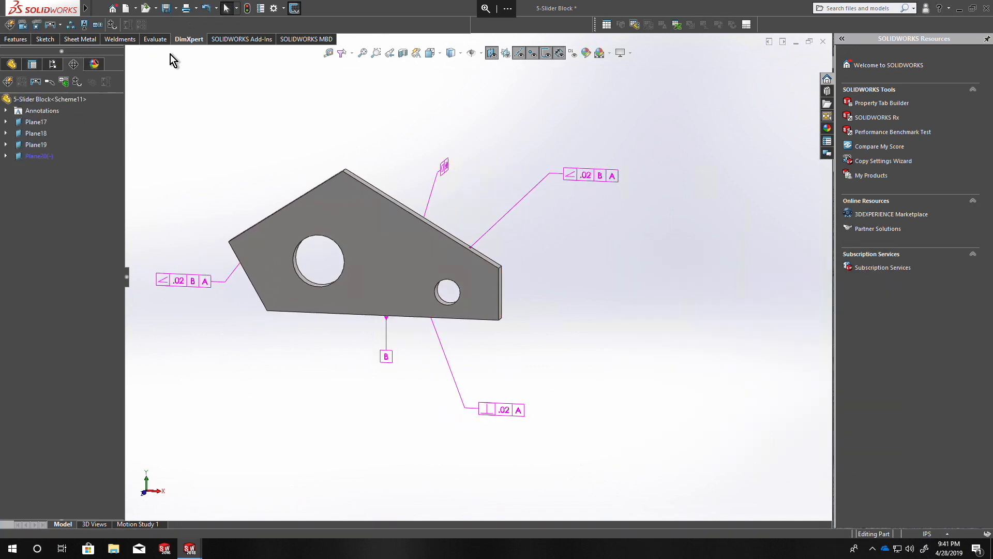
Add an angle dimension between the bottom edge face and the long upper sloped face, placing it on the broad face
{"action": "left_click", "coordinate": [52, 26]}
{"action": "middle_click_drag", "start_coordinate": [279, 182], "coordinate": [432, 293]}
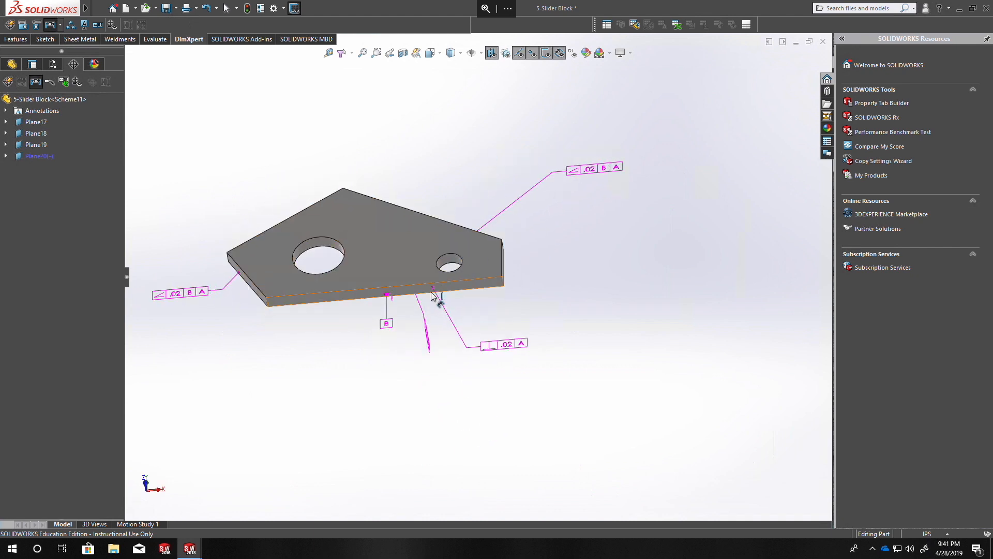
{"action": "middle_click_drag", "start_coordinate": [428, 247], "coordinate": [416, 231]}
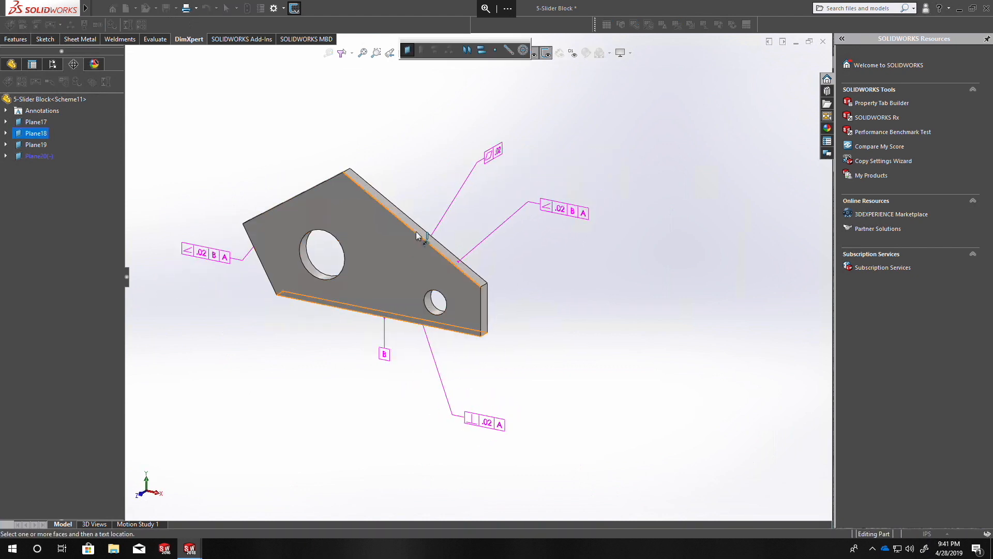
{"action": "left_click", "coordinate": [418, 231]}
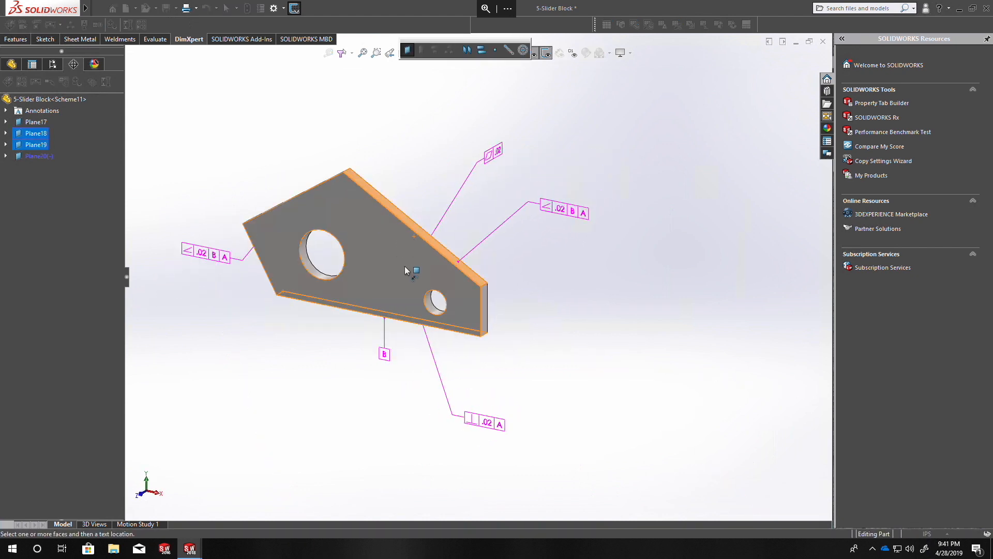
{"action": "left_click", "coordinate": [383, 244]}
{"action": "scroll", "coordinate": [300, 295], "scroll_direction": "down", "scroll_amount": 3}
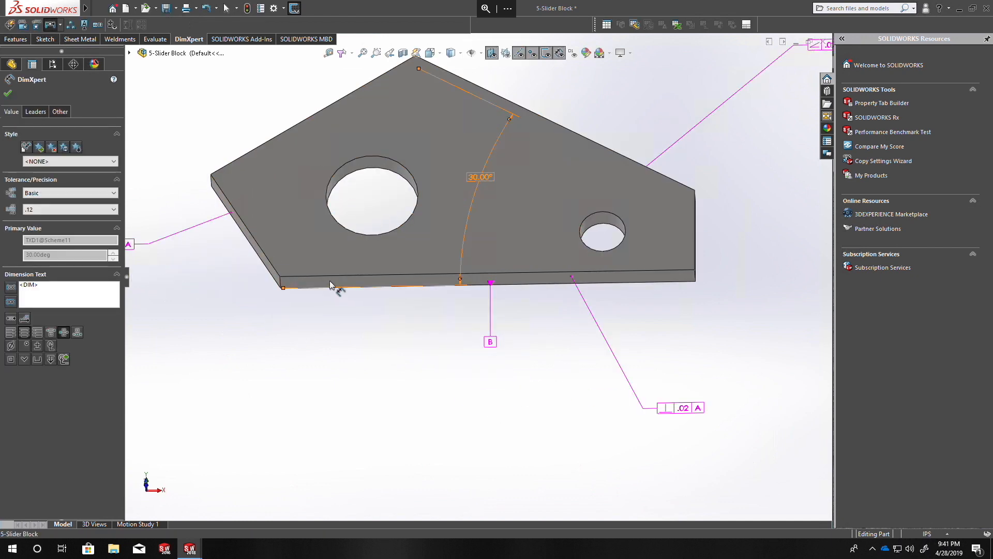
{"action": "middle_click_drag", "start_coordinate": [331, 282], "coordinate": [310, 328]}
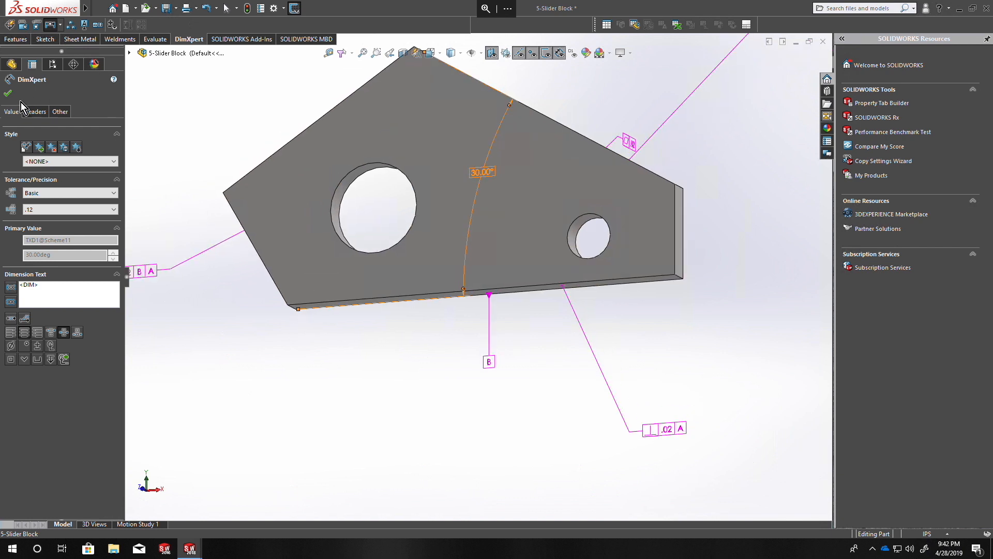
{"action": "left_click", "coordinate": [9, 93]}
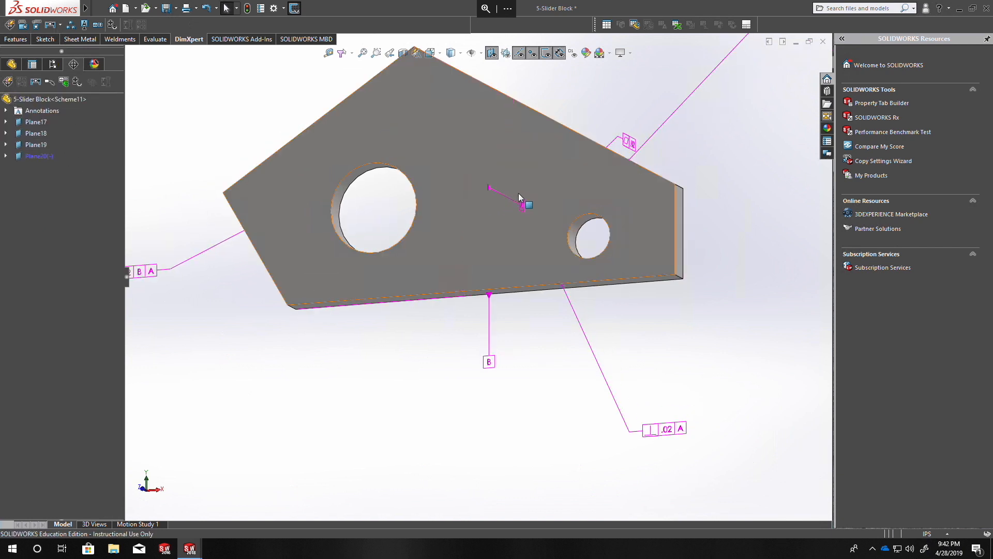
Add an angle dimension between the bottom edge face and the lower sloped end face, placing it outside the block
{"action": "left_click", "coordinate": [50, 26]}
{"action": "middle_click_drag", "start_coordinate": [333, 291], "coordinate": [331, 259]}
{"action": "left_click", "coordinate": [334, 282]}
{"action": "left_click", "coordinate": [279, 290]}
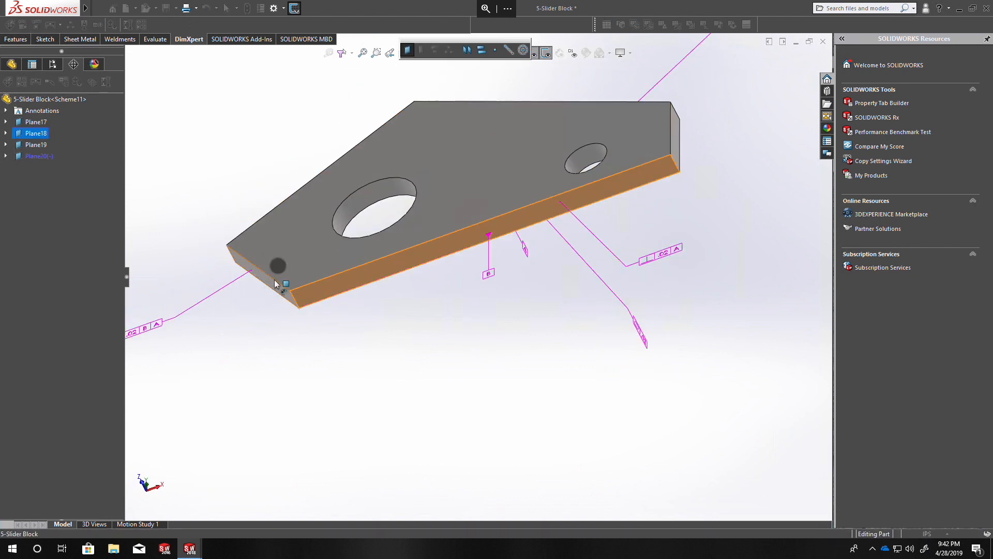
{"action": "left_click", "coordinate": [223, 310]}
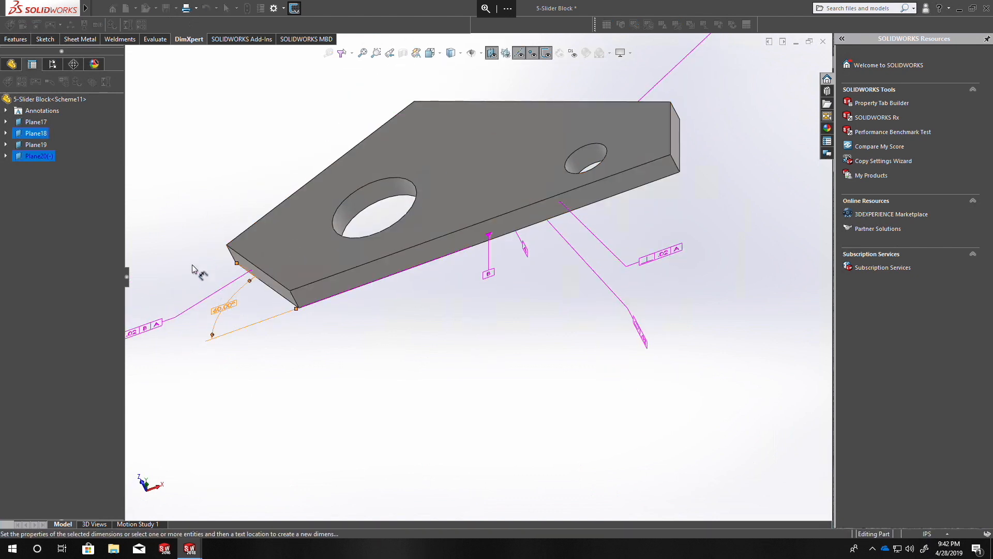
{"action": "left_click", "coordinate": [9, 98]}
Show the tolerance status of the block and inspect which faces are constrained
{"action": "middle_click_drag", "start_coordinate": [322, 401], "coordinate": [300, 311]}
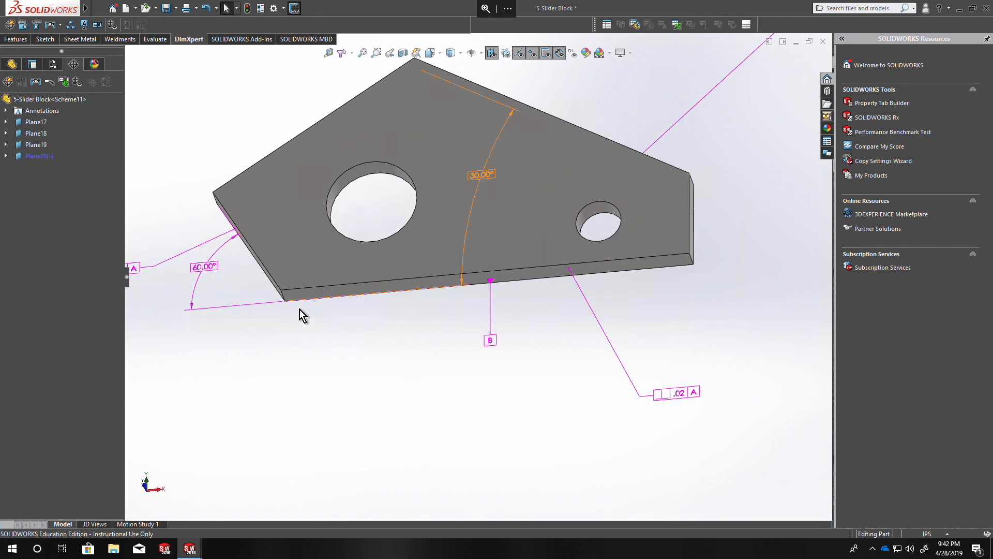
{"action": "scroll", "coordinate": [300, 312], "scroll_direction": "up", "scroll_amount": 1}
{"action": "left_click", "coordinate": [112, 25]}
{"action": "left_click_drag", "start_coordinate": [259, 310], "coordinate": [334, 351]}
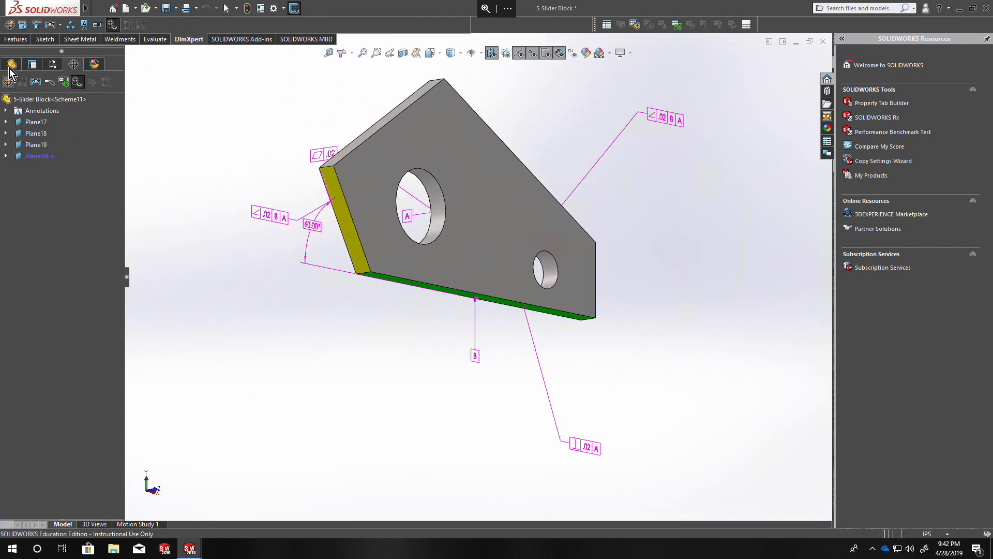
For a location dimension, create an intersect line feature from the bottom edge face and the lower sloped end face
{"action": "left_click", "coordinate": [22, 25]}
{"action": "left_click_drag", "start_coordinate": [350, 372], "coordinate": [365, 216]}
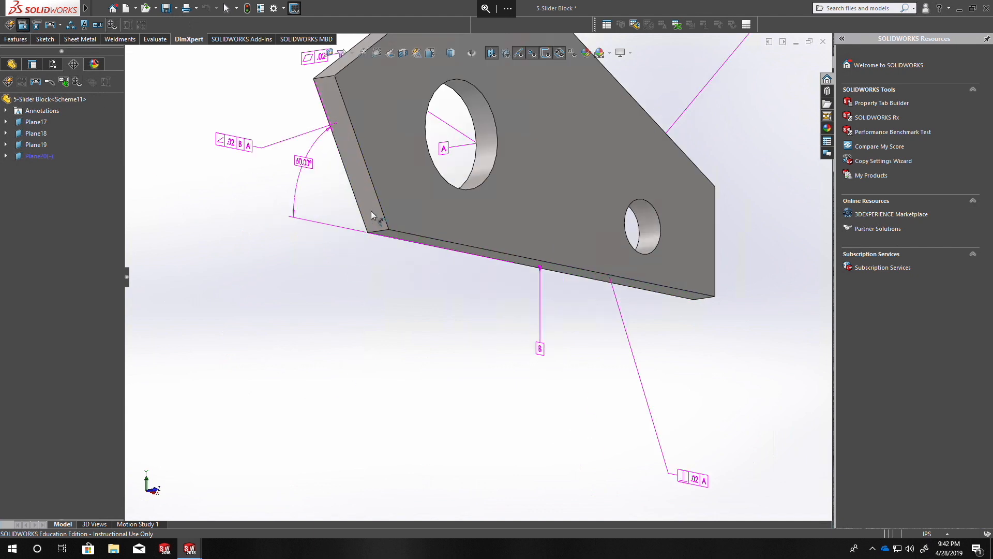
{"action": "middle_click_drag", "start_coordinate": [398, 336], "coordinate": [359, 327]}
{"action": "left_click", "coordinate": [367, 243]}
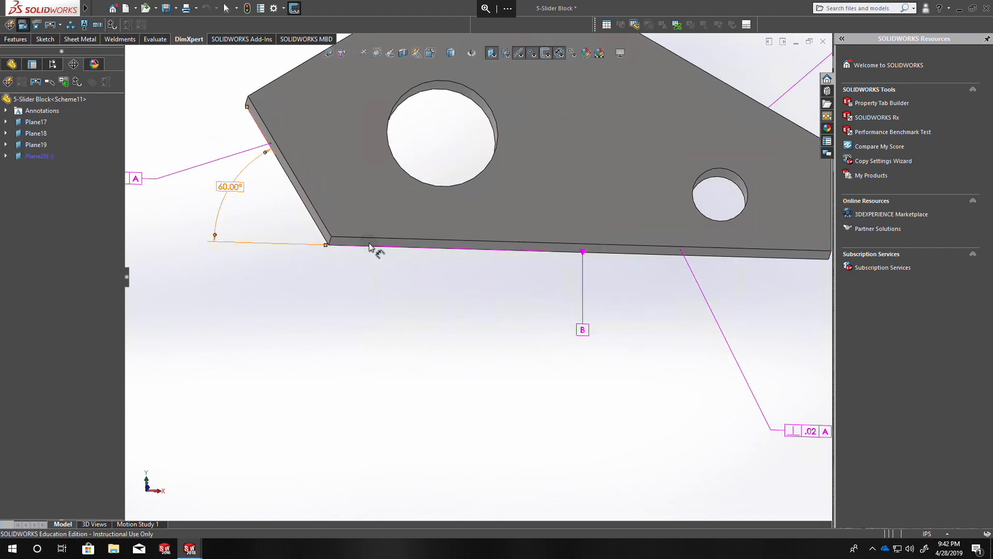
{"action": "scroll", "coordinate": [349, 285], "scroll_direction": "down", "scroll_amount": 3}
{"action": "scroll", "coordinate": [335, 292], "scroll_direction": "up", "scroll_amount": 3}
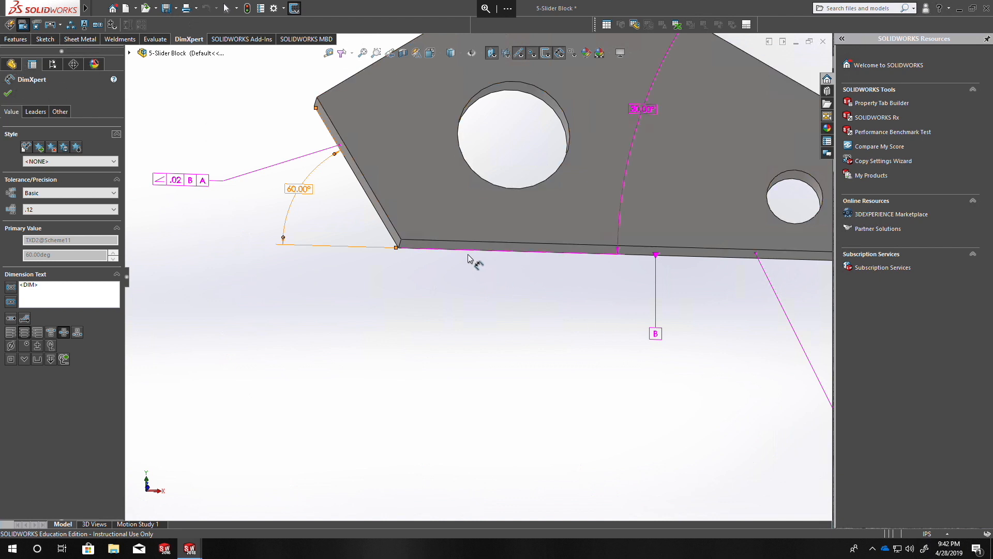
{"action": "scroll", "coordinate": [463, 248], "scroll_direction": "down", "scroll_amount": 3}
{"action": "left_click", "coordinate": [461, 241]}
{"action": "scroll", "coordinate": [475, 285], "scroll_direction": "up", "scroll_amount": 4}
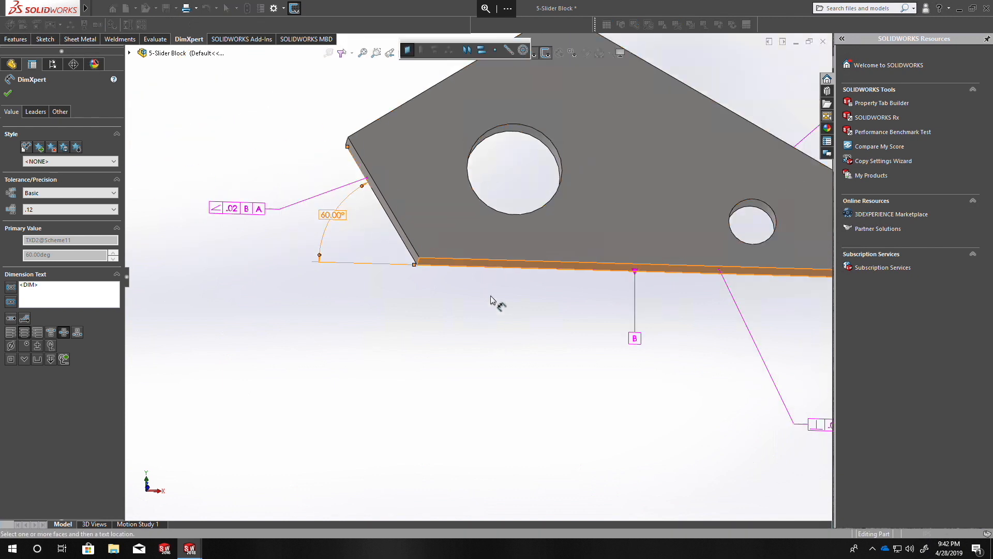
{"action": "left_click", "coordinate": [512, 51]}
{"action": "scroll", "coordinate": [408, 260], "scroll_direction": "down", "scroll_amount": 2}
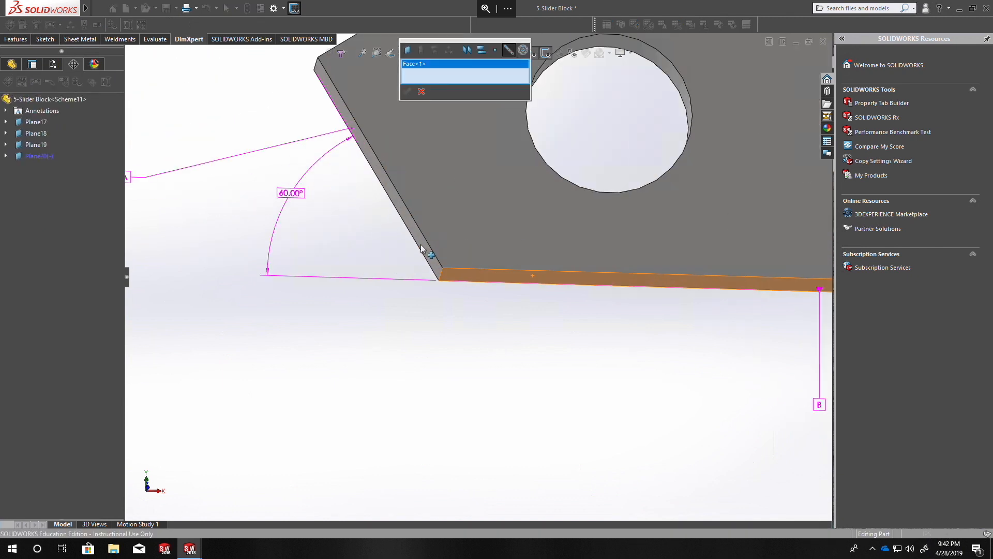
{"action": "left_click", "coordinate": [421, 248]}
{"action": "scroll", "coordinate": [421, 249], "scroll_direction": "up", "scroll_amount": 4}
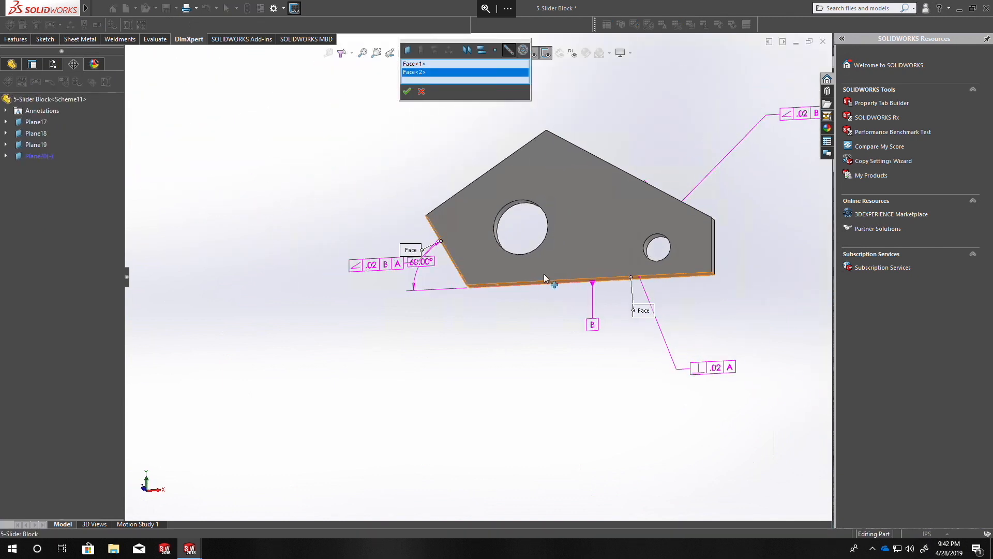
{"action": "left_click", "coordinate": [407, 91]}
Dimension the block's length from that intersect line to the vertical end face, placing the dimension below the block
{"action": "middle_click_drag", "start_coordinate": [495, 126], "coordinate": [640, 285]}
{"action": "scroll", "coordinate": [653, 250], "scroll_direction": "down", "scroll_amount": 3}
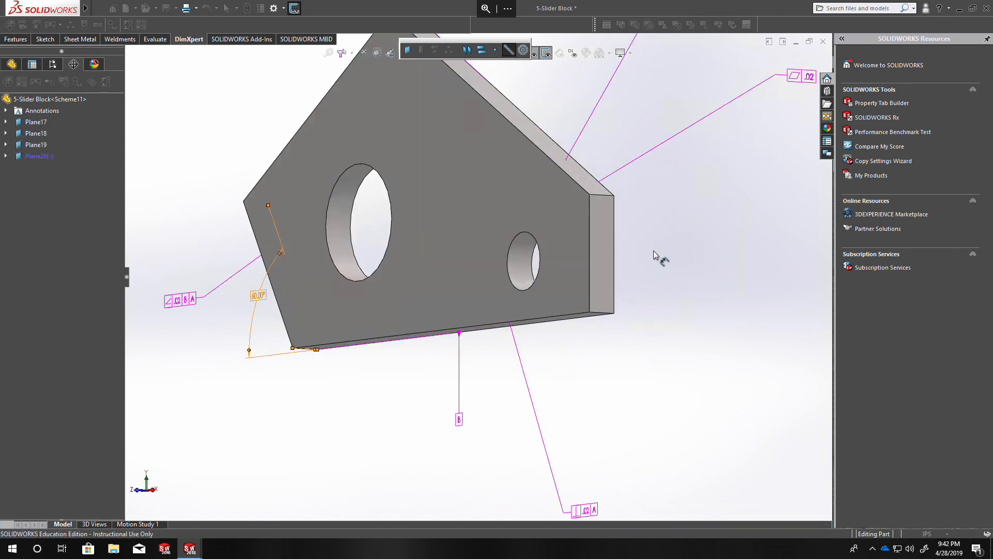
{"action": "left_click", "coordinate": [604, 256]}
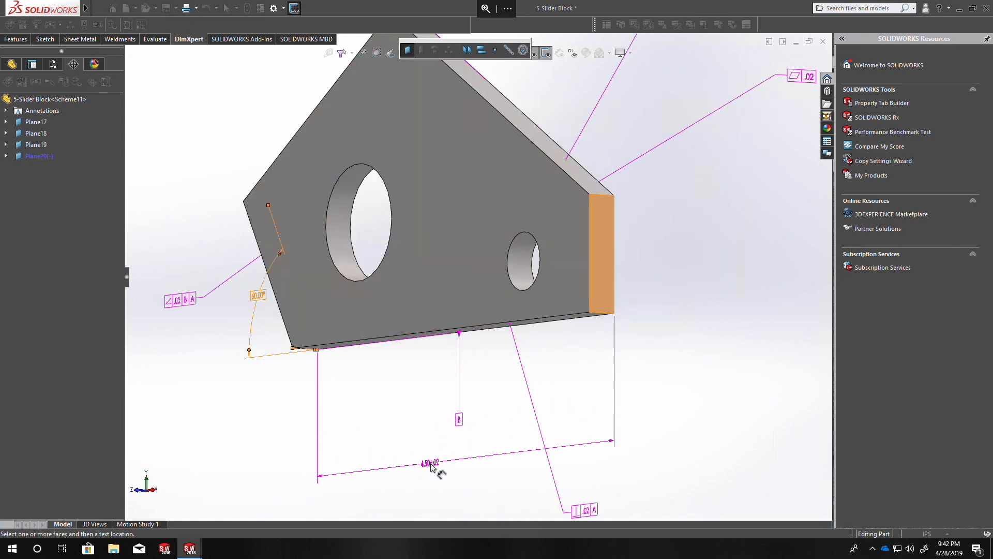
{"action": "left_click", "coordinate": [443, 453]}
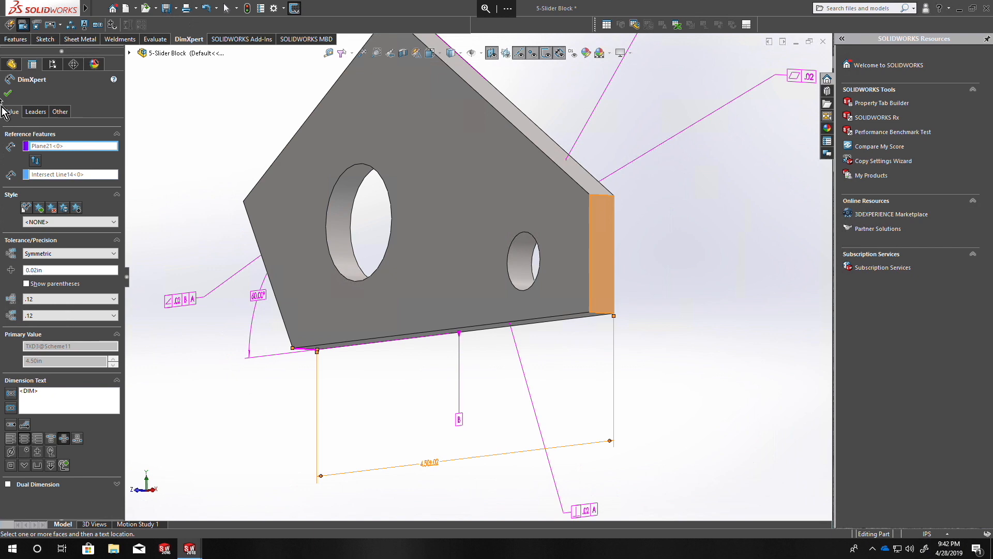
Dimension the height from the bottom edge face to an intersect line made from the vertical end face and the long upper sloped face
{"action": "middle_click_drag", "start_coordinate": [463, 269], "coordinate": [507, 336]}
{"action": "scroll", "coordinate": [646, 325], "scroll_direction": "down", "scroll_amount": 4}
{"action": "left_click", "coordinate": [539, 267]}
{"action": "scroll", "coordinate": [509, 283], "scroll_direction": "up", "scroll_amount": 3}
{"action": "scroll", "coordinate": [506, 296], "scroll_direction": "up", "scroll_amount": 3}
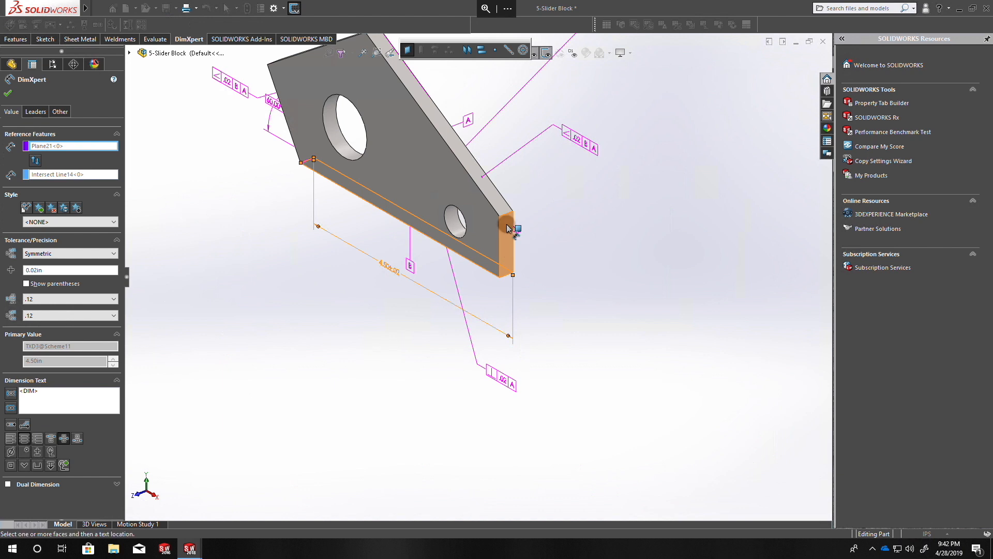
{"action": "left_click", "coordinate": [509, 50]}
{"action": "scroll", "coordinate": [515, 209], "scroll_direction": "down", "scroll_amount": 4}
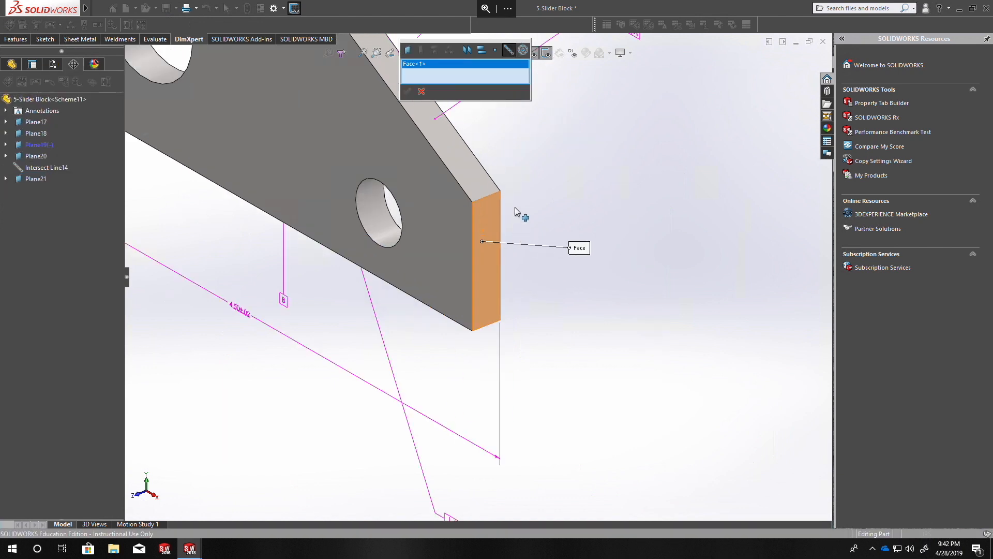
{"action": "left_click", "coordinate": [475, 172]}
{"action": "left_click", "coordinate": [408, 92]}
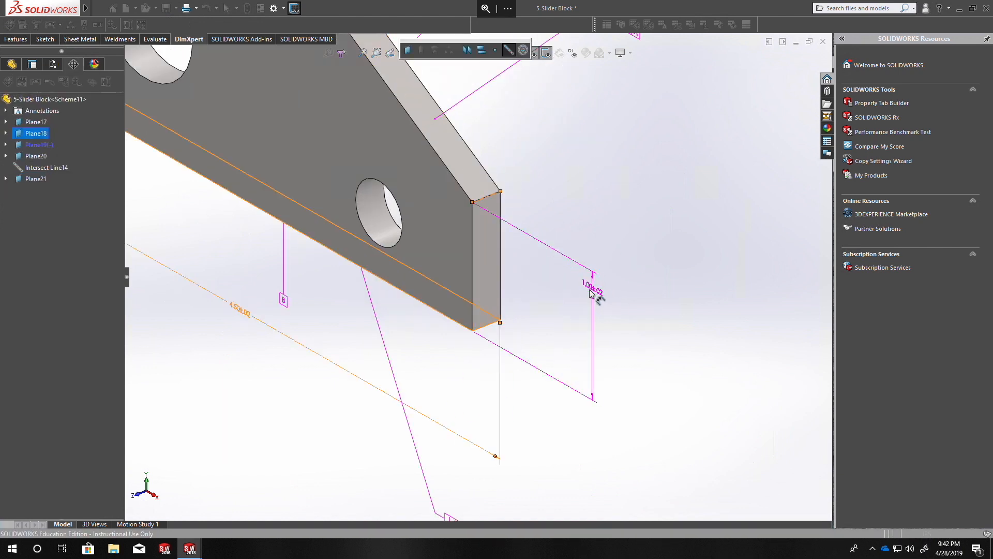
{"action": "left_click", "coordinate": [594, 287]}
Create an intersect line where the two upper sloped faces meet and dimension it to the intersect line at the vertical end face
{"action": "scroll", "coordinate": [481, 243], "scroll_direction": "down", "scroll_amount": 2}
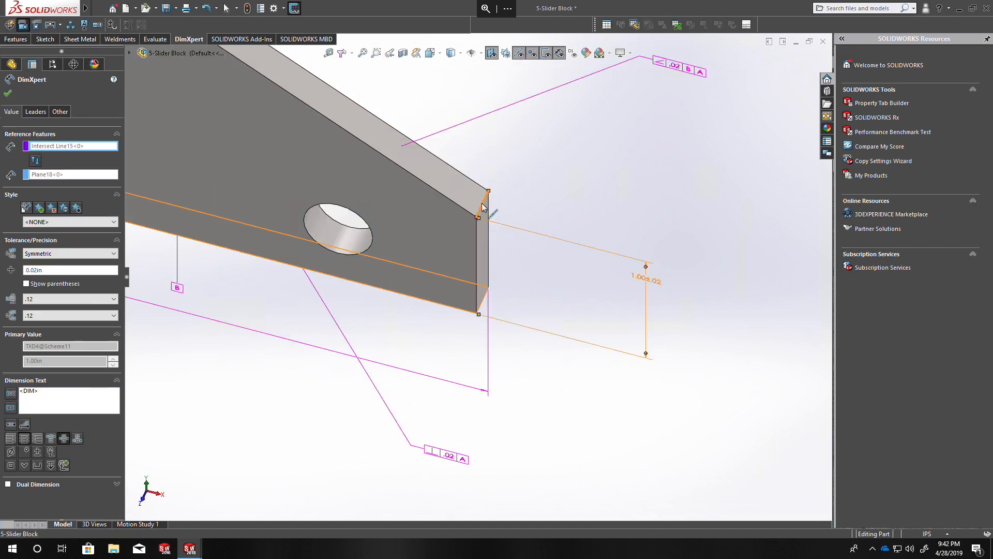
{"action": "scroll", "coordinate": [594, 246], "scroll_direction": "up", "scroll_amount": 3}
{"action": "scroll", "coordinate": [300, 146], "scroll_direction": "down", "scroll_amount": 5}
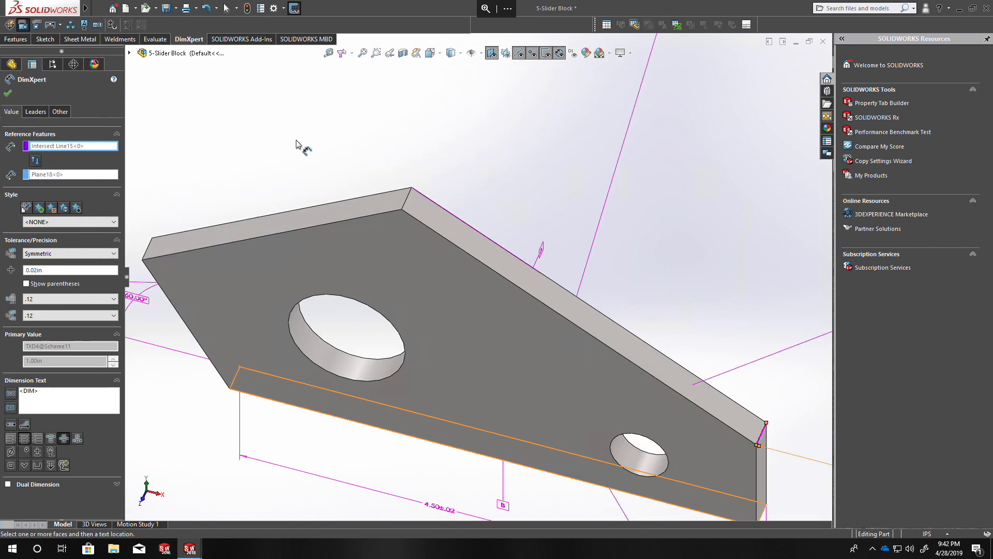
{"action": "left_click", "coordinate": [418, 212]}
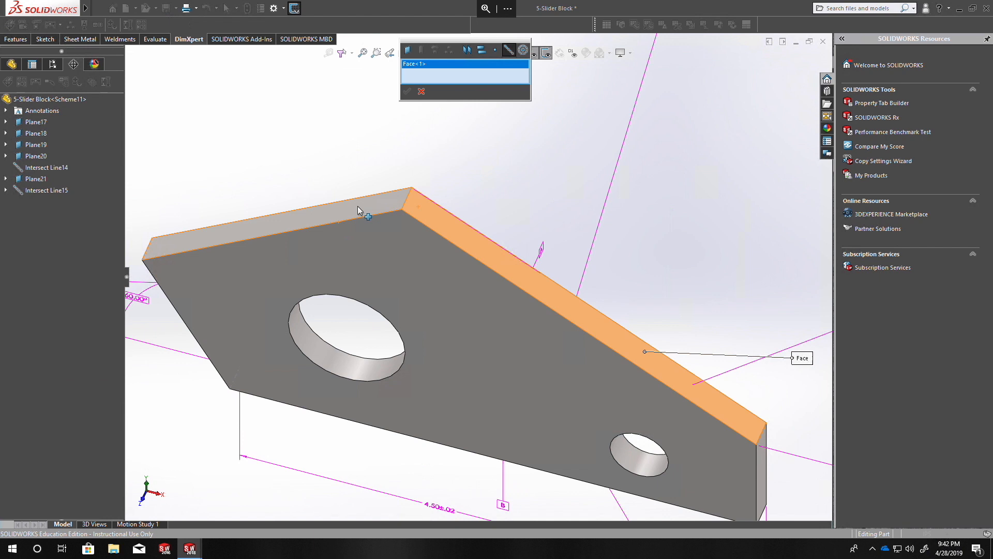
{"action": "left_click", "coordinate": [371, 207]}
{"action": "left_click", "coordinate": [408, 93]}
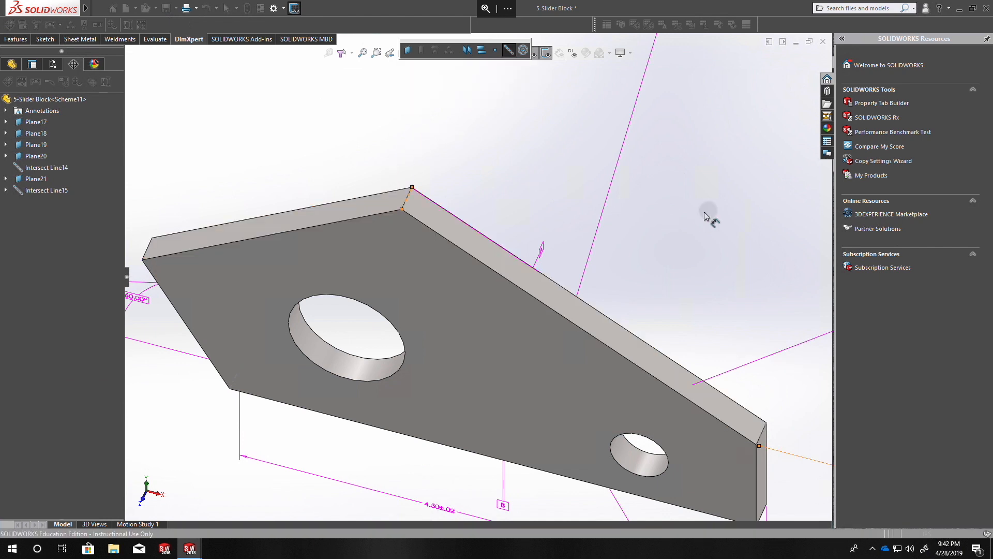
{"action": "scroll", "coordinate": [487, 212], "scroll_direction": "up", "scroll_amount": 1}
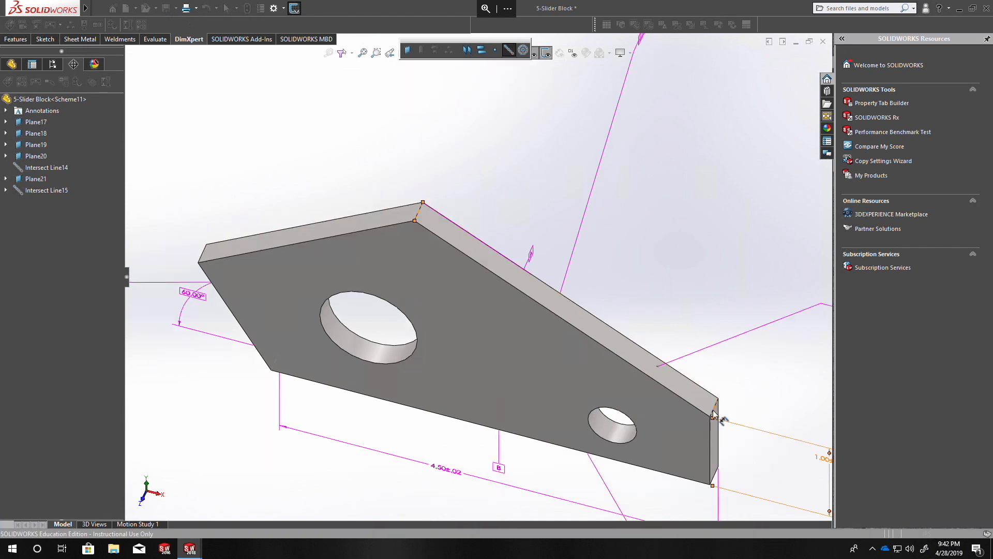
{"action": "left_click", "coordinate": [713, 408]}
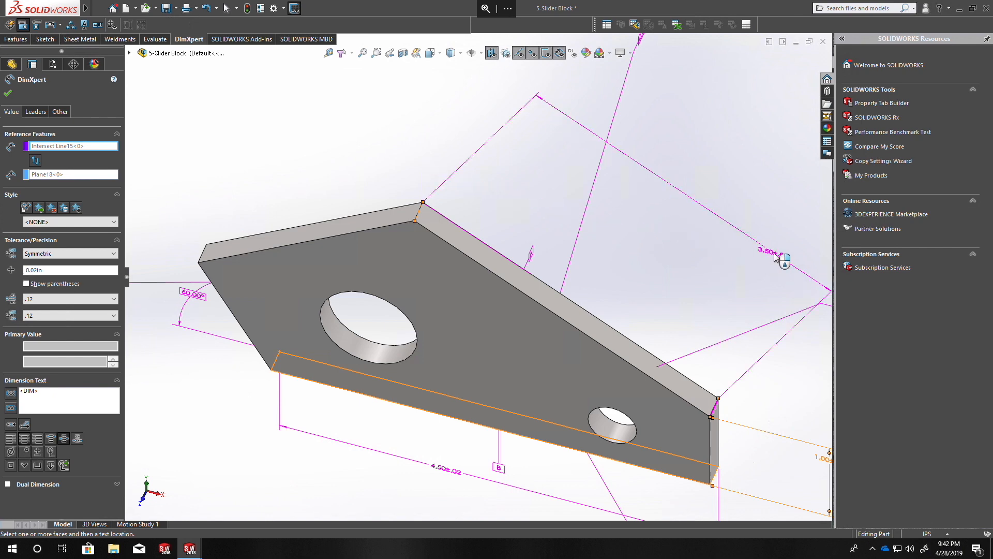
{"action": "left_click", "coordinate": [781, 264]}
Dimension the lower sloped end face's length from its bottom intersect line to a new intersect line with the short upper sloped face, placing it outside the block
{"action": "middle_click_drag", "start_coordinate": [420, 252], "coordinate": [448, 191]}
{"action": "scroll", "coordinate": [564, 255], "scroll_direction": "up", "scroll_amount": 3}
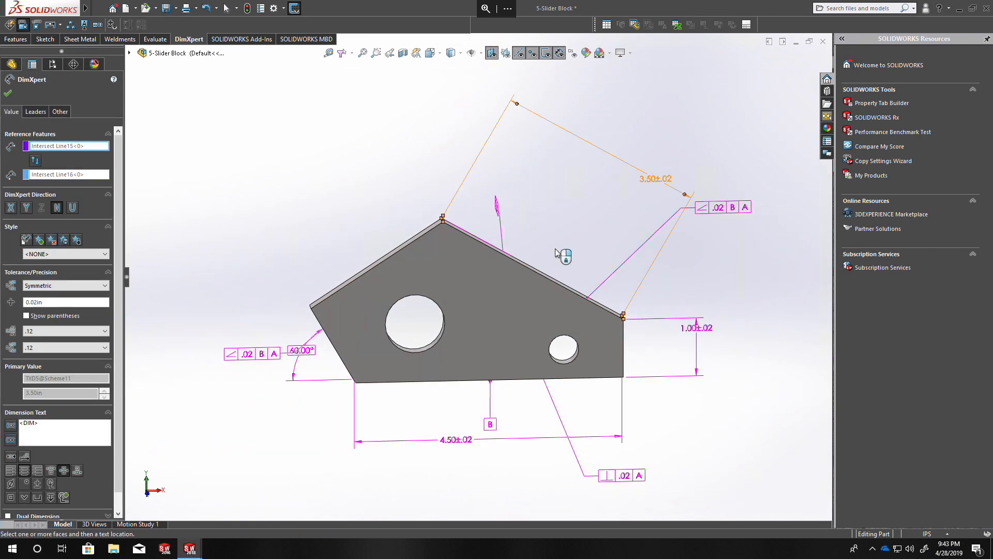
{"action": "scroll", "coordinate": [360, 390], "scroll_direction": "down", "scroll_amount": 3}
{"action": "middle_click_drag", "start_coordinate": [358, 362], "coordinate": [393, 248]}
{"action": "scroll", "coordinate": [437, 245], "scroll_direction": "up", "scroll_amount": 5}
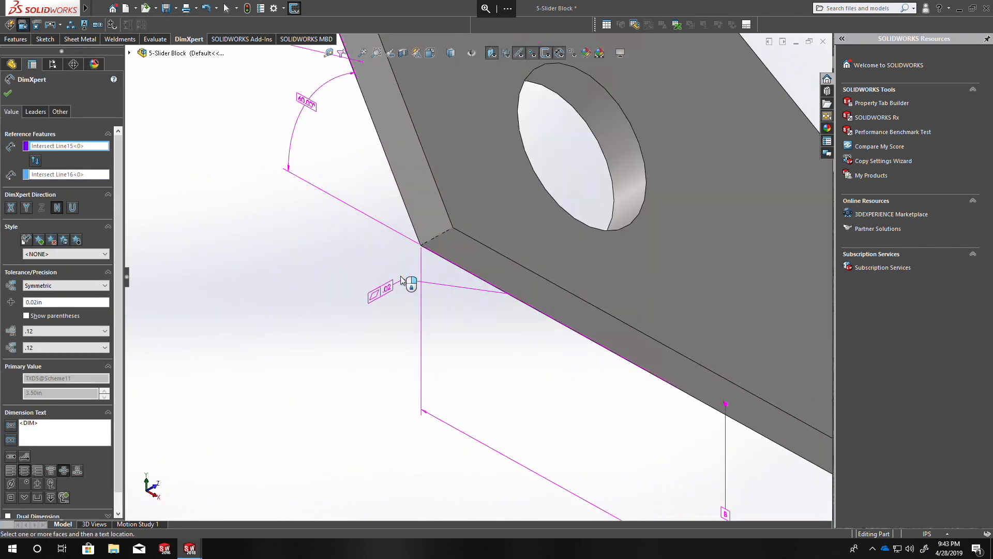
{"action": "scroll", "coordinate": [465, 350], "scroll_direction": "up", "scroll_amount": 3}
{"action": "mouse_move", "coordinate": [419, 230]}
{"action": "middle_mouse_down"}
{"action": "mouse_move", "coordinate": [399, 221]}
{"action": "mouse_move", "coordinate": [403, 230]}
{"action": "middle_mouse_up"}
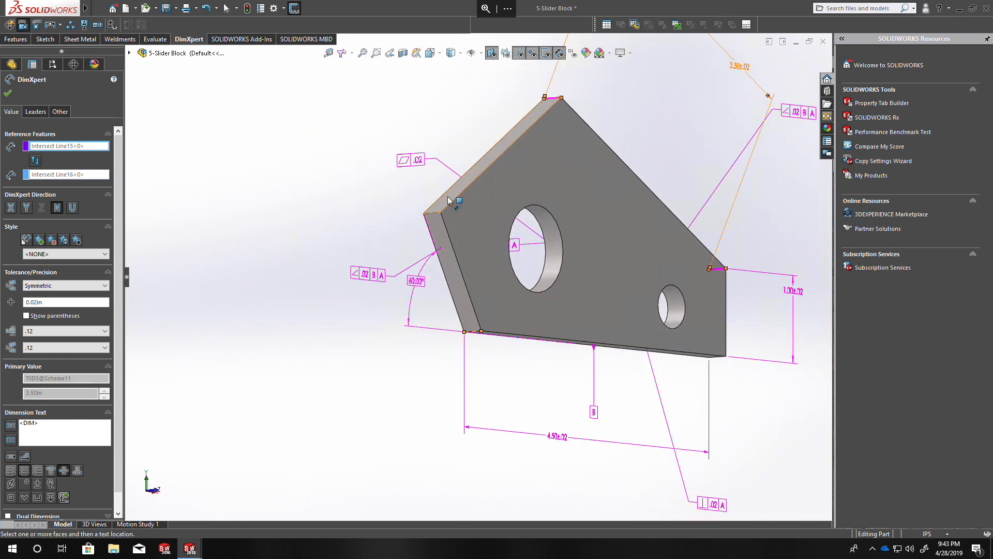
{"action": "left_click", "coordinate": [441, 225]}
{"action": "left_click", "coordinate": [510, 55]}
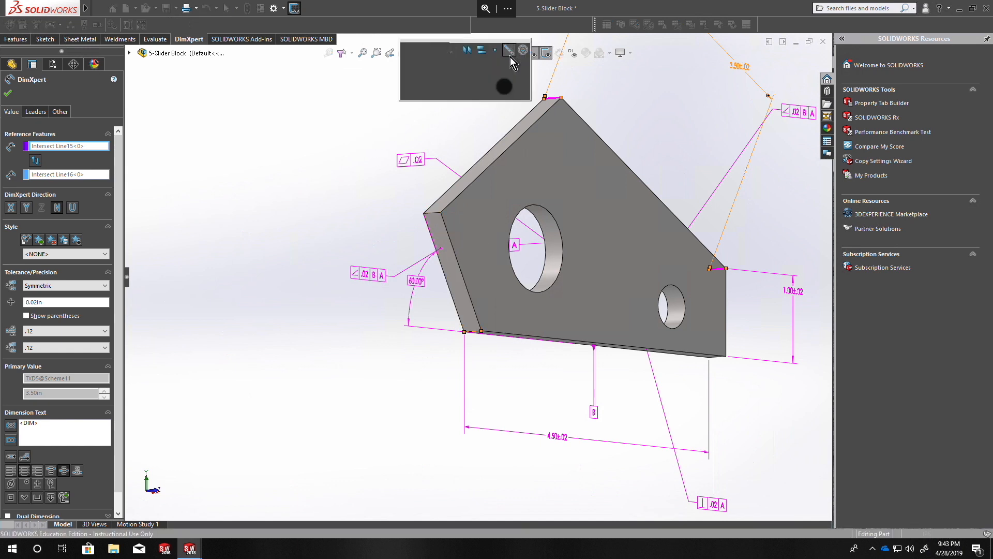
{"action": "left_click", "coordinate": [452, 192]}
{"action": "left_click", "coordinate": [409, 92]}
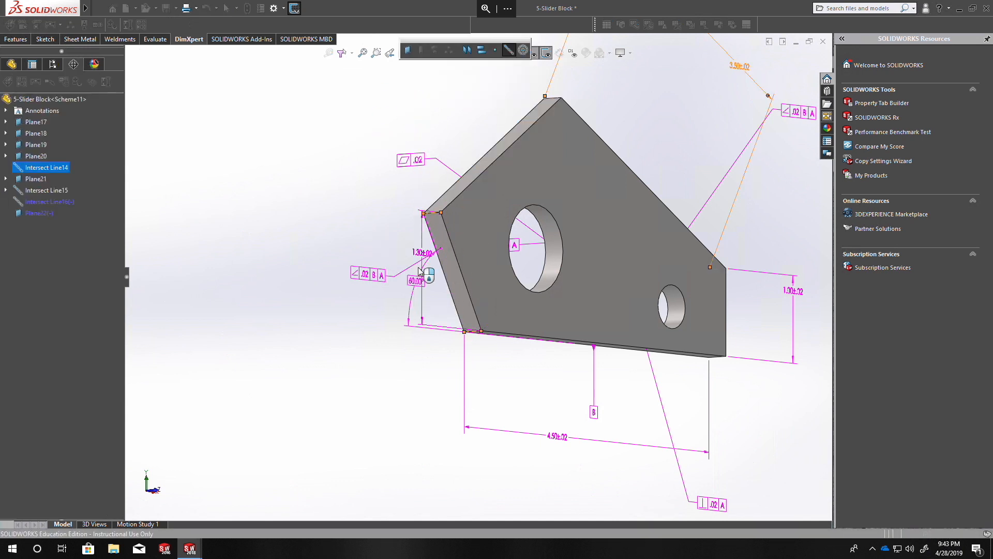
{"action": "left_click", "coordinate": [352, 369]}
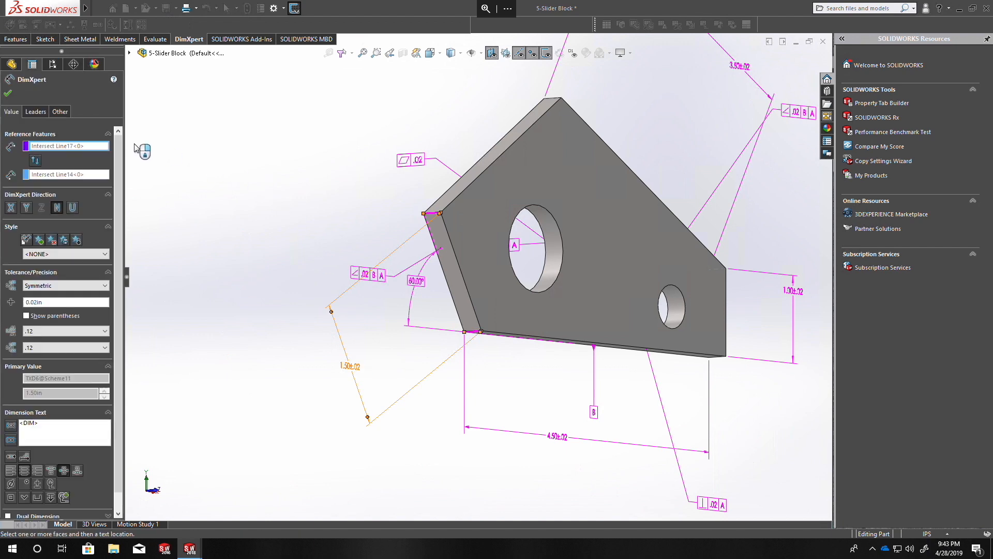
{"action": "left_click", "coordinate": [11, 100]}
Show the tolerance status and move the long upper sloped face's length dimension closer to the block
{"action": "left_click", "coordinate": [111, 25]}
{"action": "mouse_move", "coordinate": [381, 207]}
{"action": "middle_mouse_down"}
{"action": "mouse_move", "coordinate": [293, 264]}
{"action": "mouse_move", "coordinate": [323, 261]}
{"action": "mouse_move", "coordinate": [372, 203]}
{"action": "mouse_move", "coordinate": [281, 235]}
{"action": "mouse_move", "coordinate": [330, 250]}
{"action": "mouse_move", "coordinate": [327, 313]}
{"action": "mouse_move", "coordinate": [352, 300]}
{"action": "middle_mouse_up"}
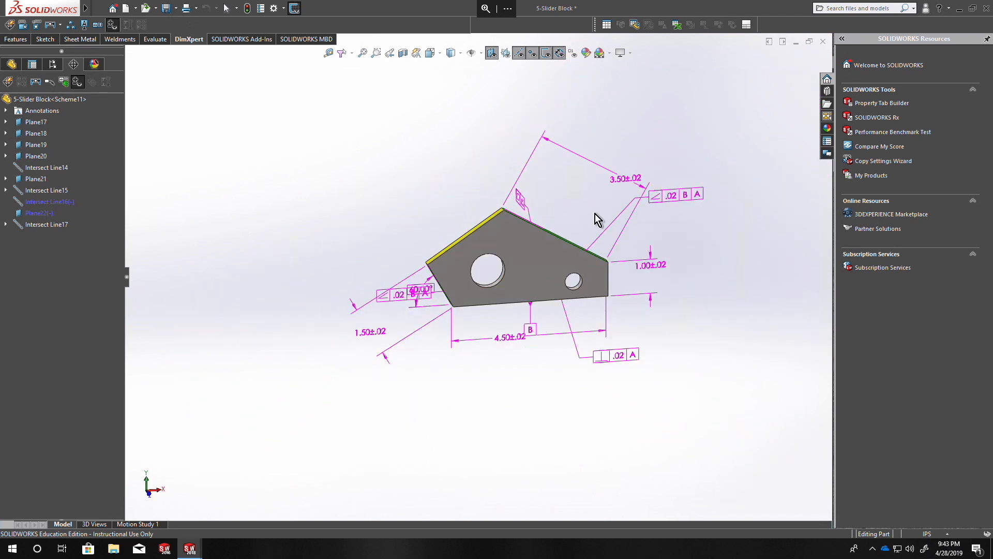
{"action": "left_click", "coordinate": [627, 180]}
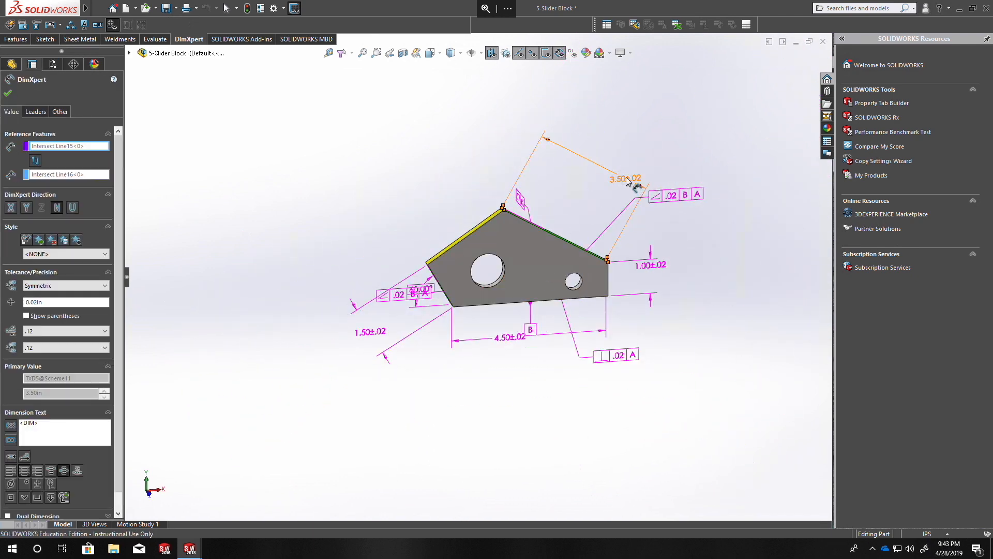
{"action": "left_click_drag", "start_coordinate": [620, 178], "coordinate": [580, 208]}
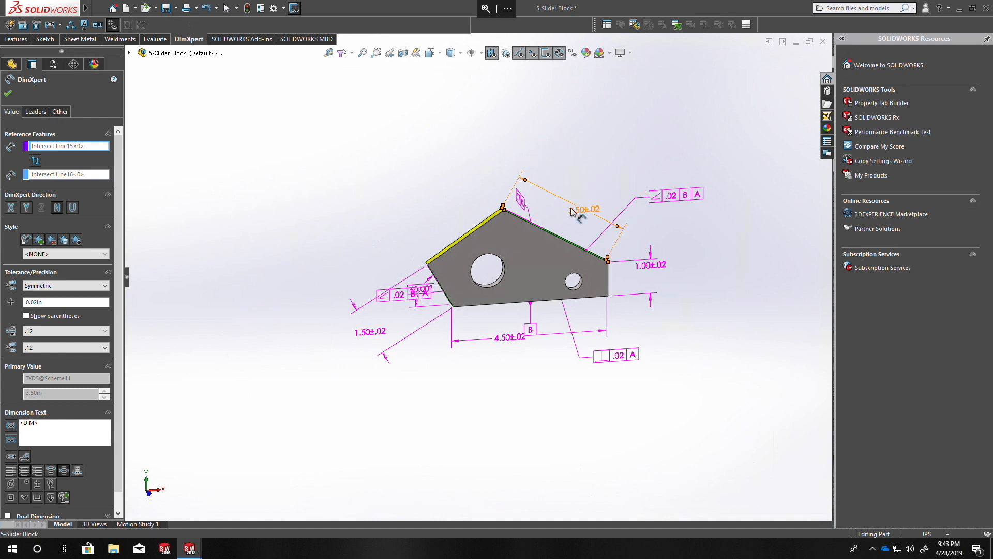
{"action": "left_click", "coordinate": [8, 93]}
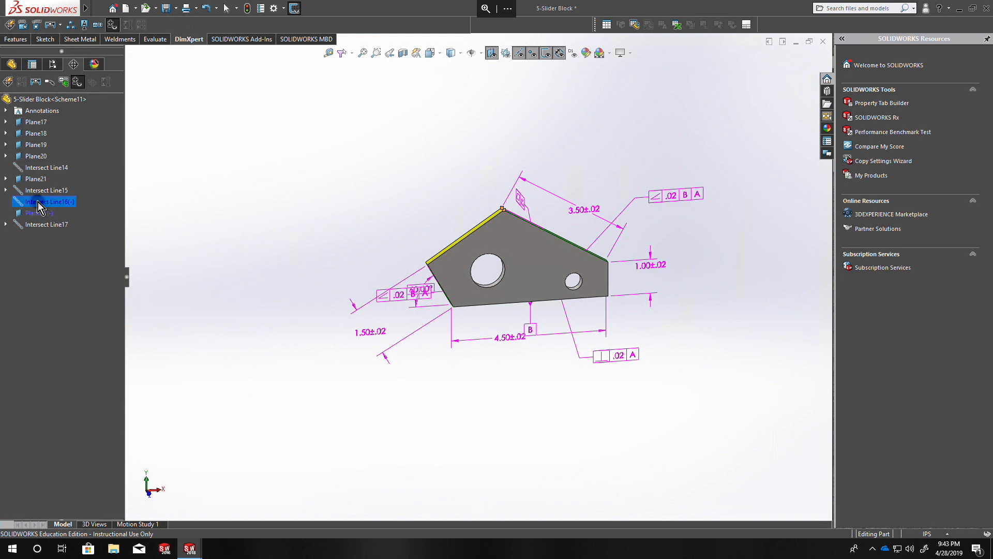
Delete the under-constrained apex intersect line and short upper sloped plane feature with their dependent dimension, and recheck the tolerance status
{"action": "left_click", "coordinate": [41, 213], "text": "ctrl"}
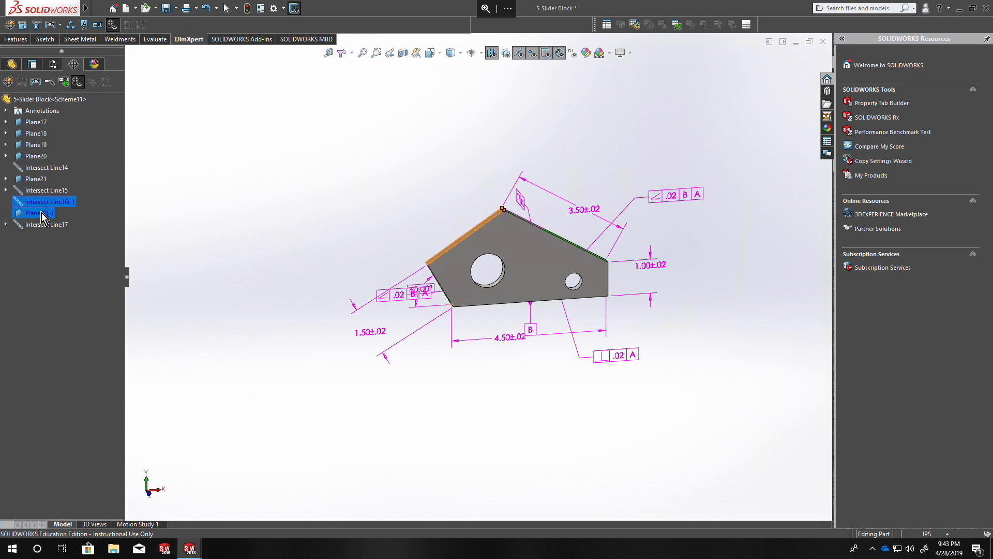
{"action": "key", "text": "Delete"}
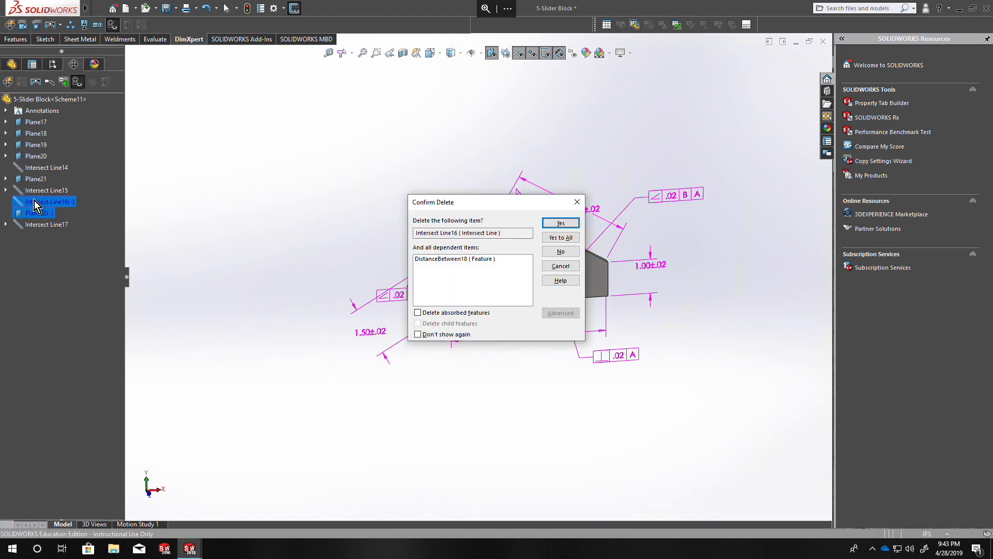
{"action": "left_click", "coordinate": [562, 223]}
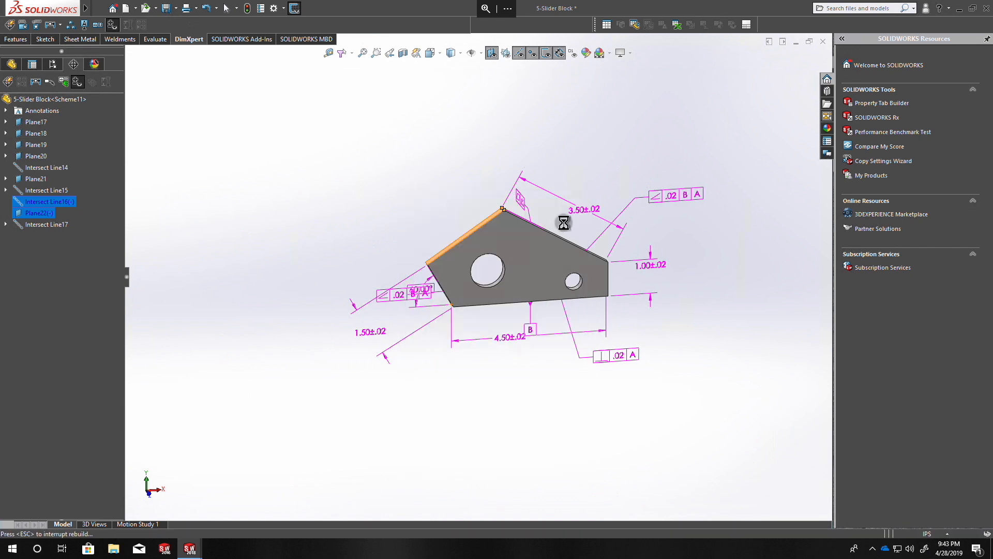
{"action": "middle_click_drag", "start_coordinate": [564, 214], "coordinate": [529, 228]}
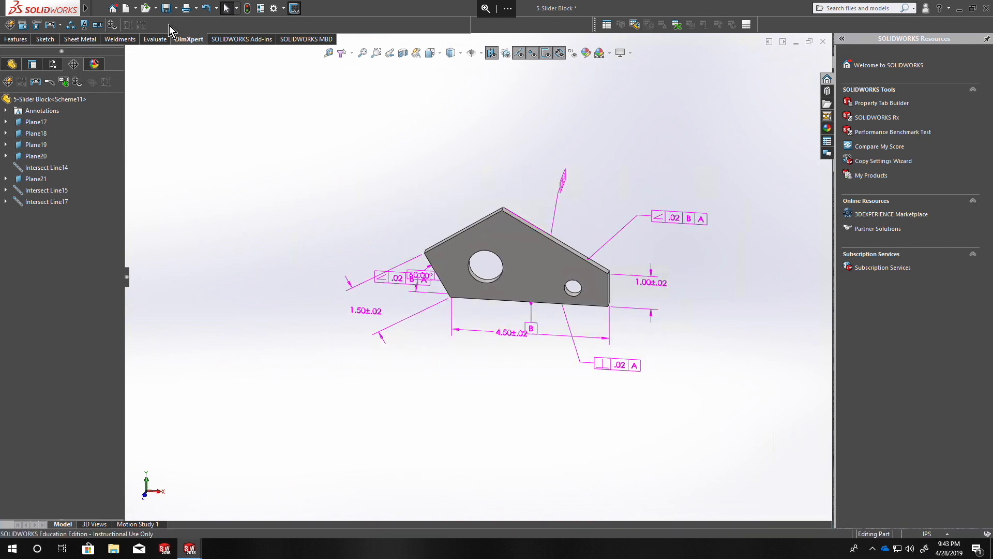
{"action": "left_click", "coordinate": [116, 26]}
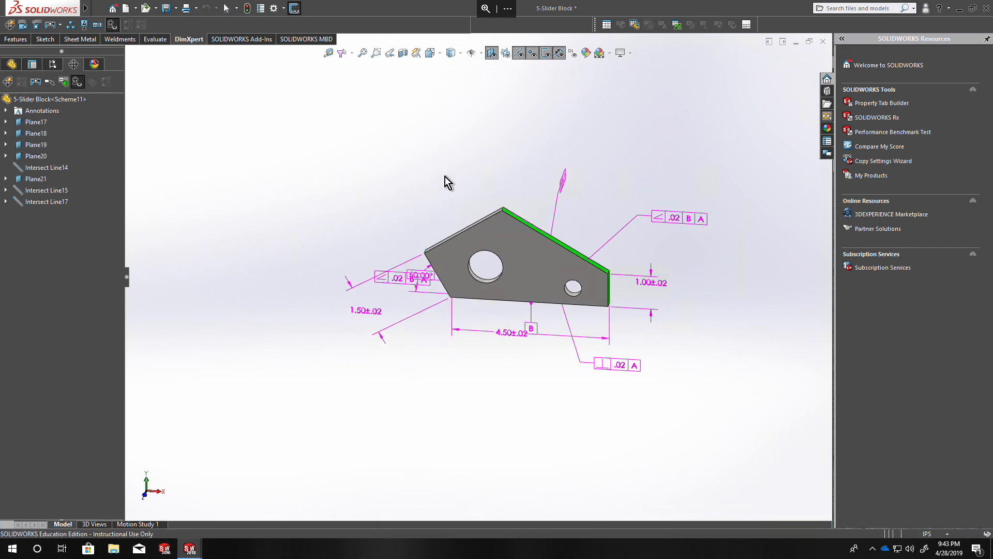
Redo the location dimension along the long upper sloped face, from the vertical end's intersect line to a recreated intersect line at the apex
{"action": "left_click", "coordinate": [22, 26]}
{"action": "middle_click_drag", "start_coordinate": [462, 284], "coordinate": [424, 311]}
{"action": "scroll", "coordinate": [568, 315], "scroll_direction": "down", "scroll_amount": 7}
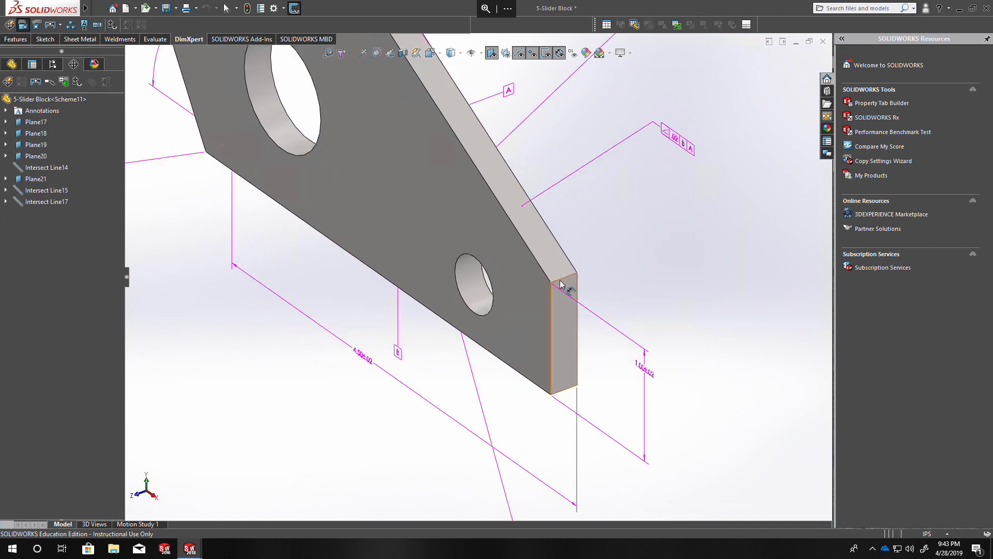
{"action": "left_click", "coordinate": [560, 284]}
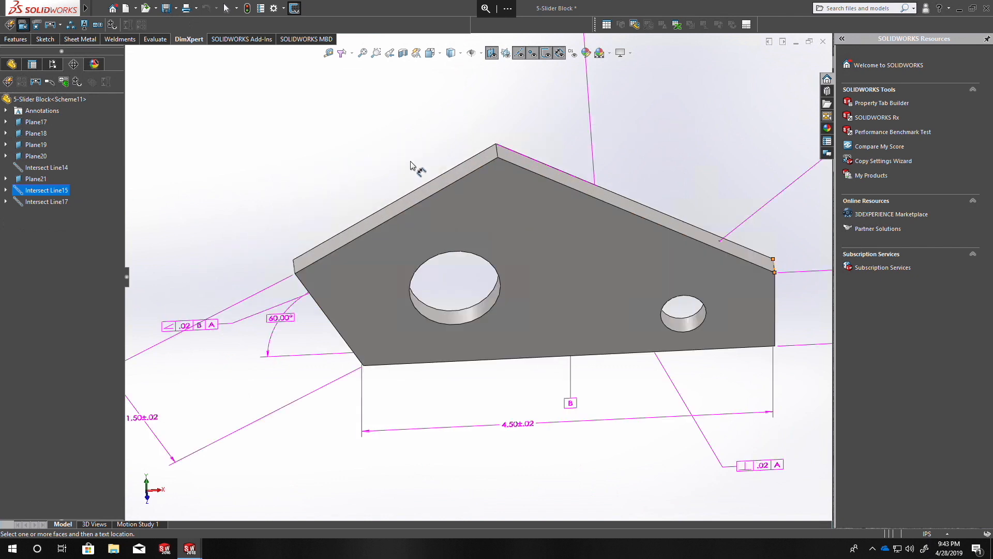
{"action": "left_click", "coordinate": [481, 163]}
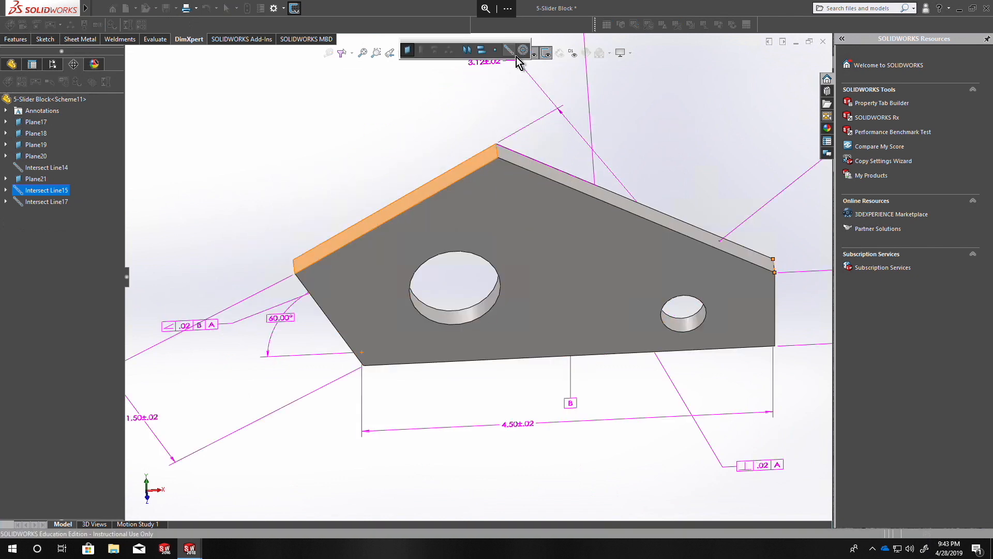
{"action": "left_click", "coordinate": [510, 50]}
{"action": "left_click", "coordinate": [536, 166]}
{"action": "left_click", "coordinate": [408, 91]}
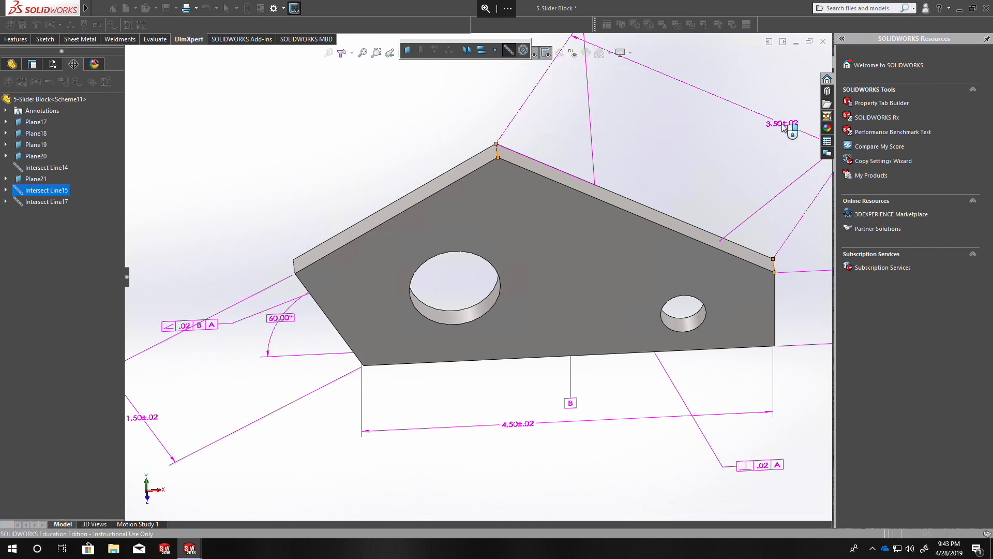
{"action": "left_click", "coordinate": [783, 126]}
{"action": "left_click", "coordinate": [14, 89]}
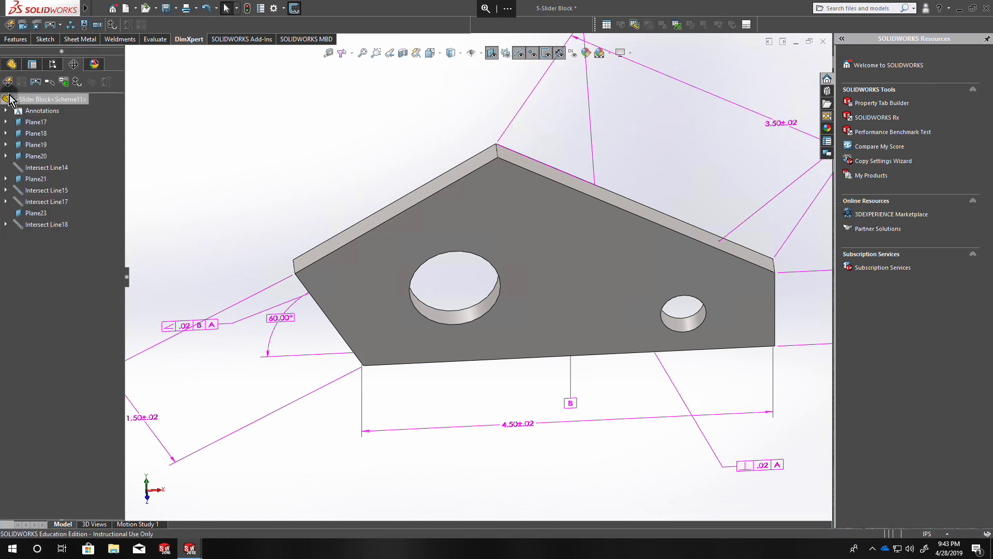
Show the tolerance status of the block and examine whether both upper sloped faces are fully constrained
{"action": "left_click", "coordinate": [125, 39]}
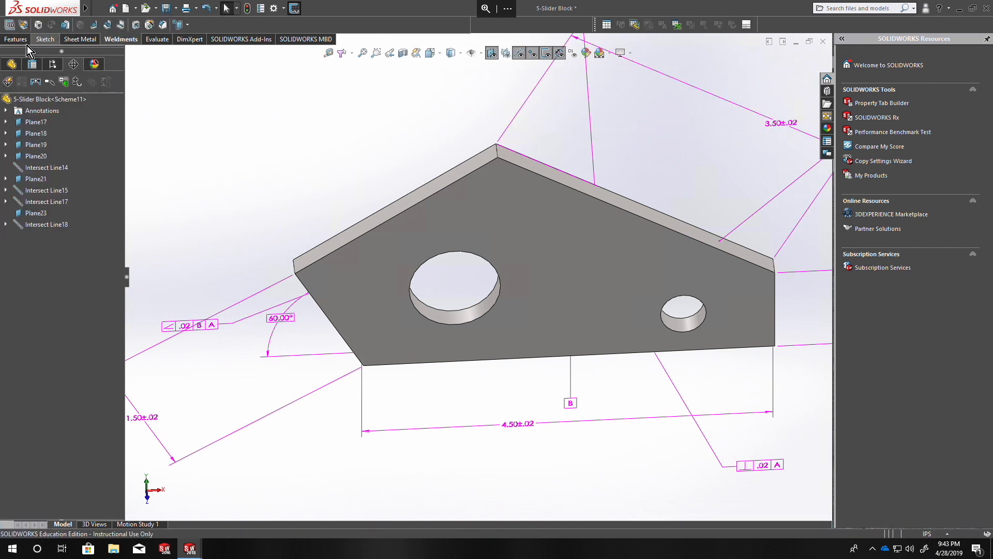
{"action": "left_click", "coordinate": [180, 38]}
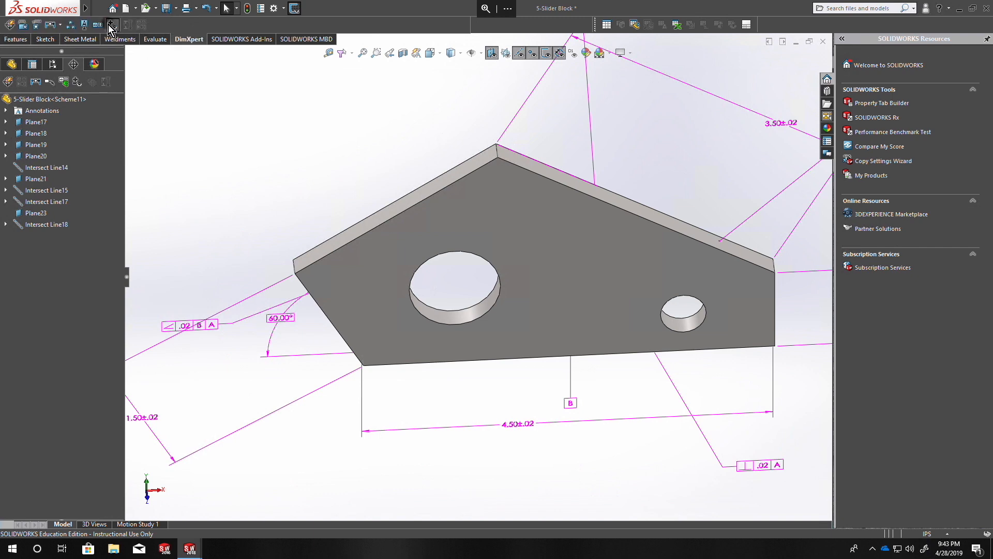
{"action": "left_click", "coordinate": [111, 25]}
{"action": "middle_click_drag", "start_coordinate": [371, 163], "coordinate": [542, 153]}
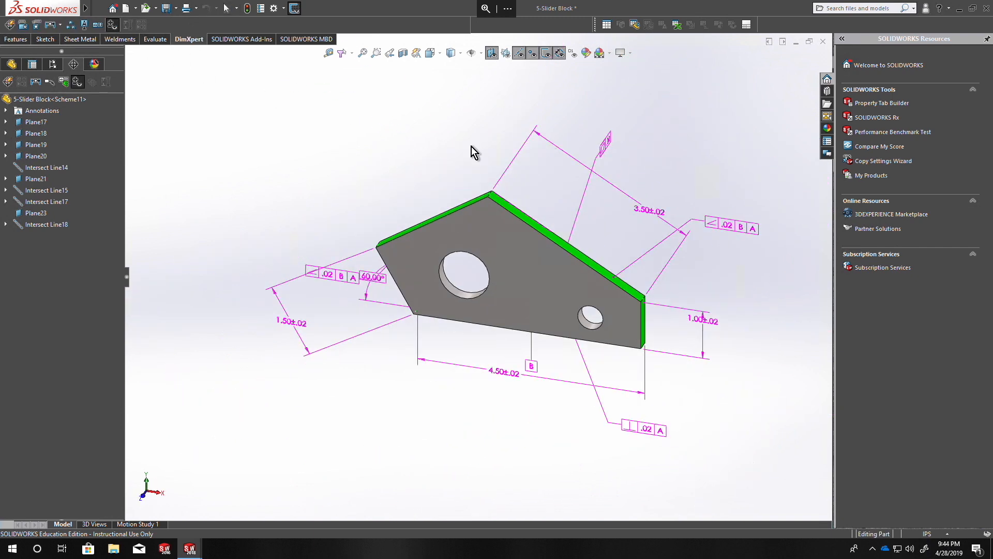
Delete the Plane23 and Intersect Line18 features together with the dependent distance dimension
{"action": "left_click", "coordinate": [33, 214]}
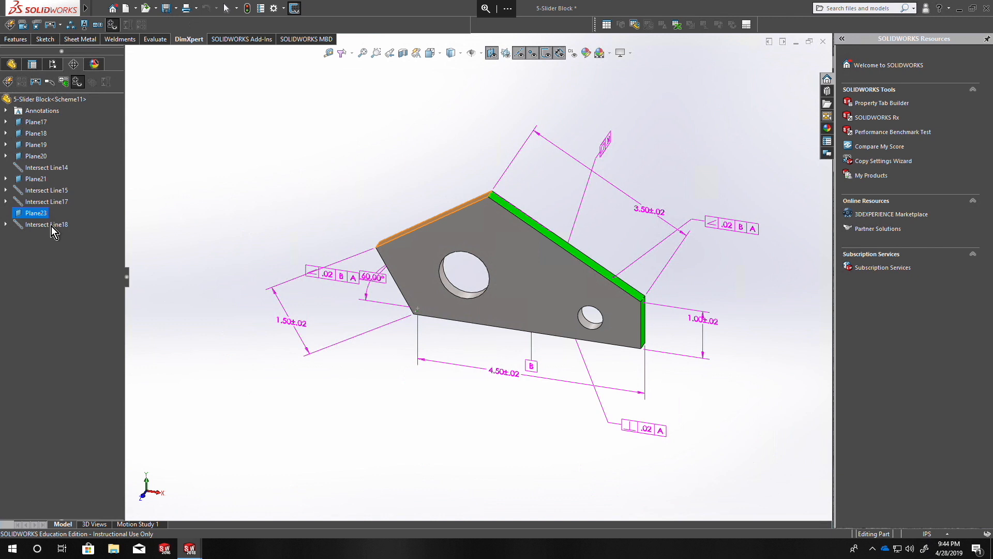
{"action": "right_click", "coordinate": [54, 231]}
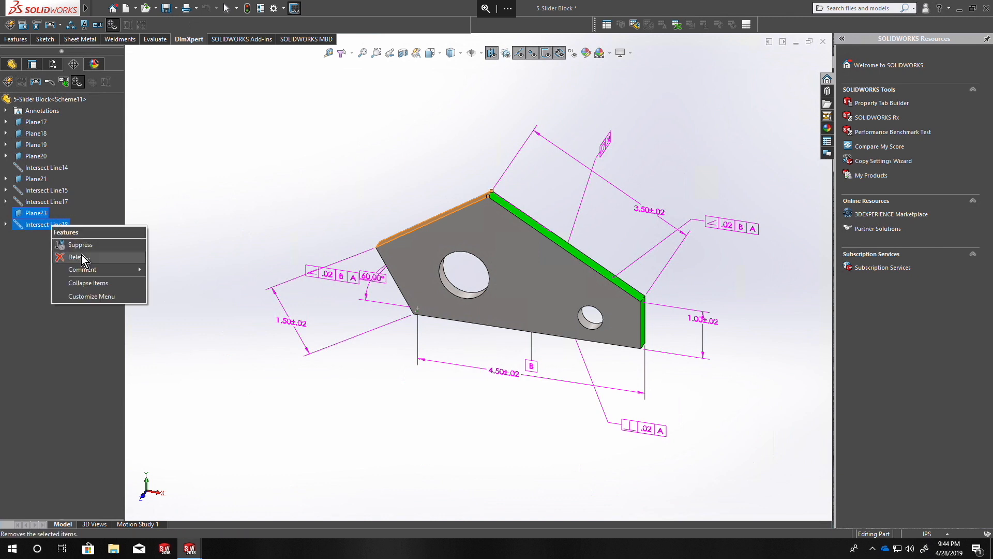
{"action": "left_click", "coordinate": [62, 256]}
{"action": "left_click", "coordinate": [564, 224]}
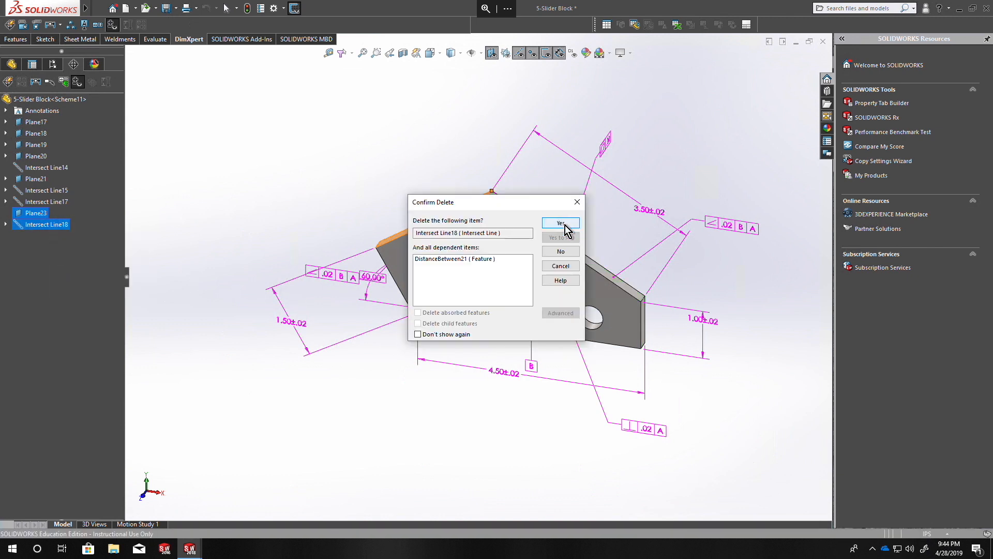
{"action": "left_click", "coordinate": [561, 223]}
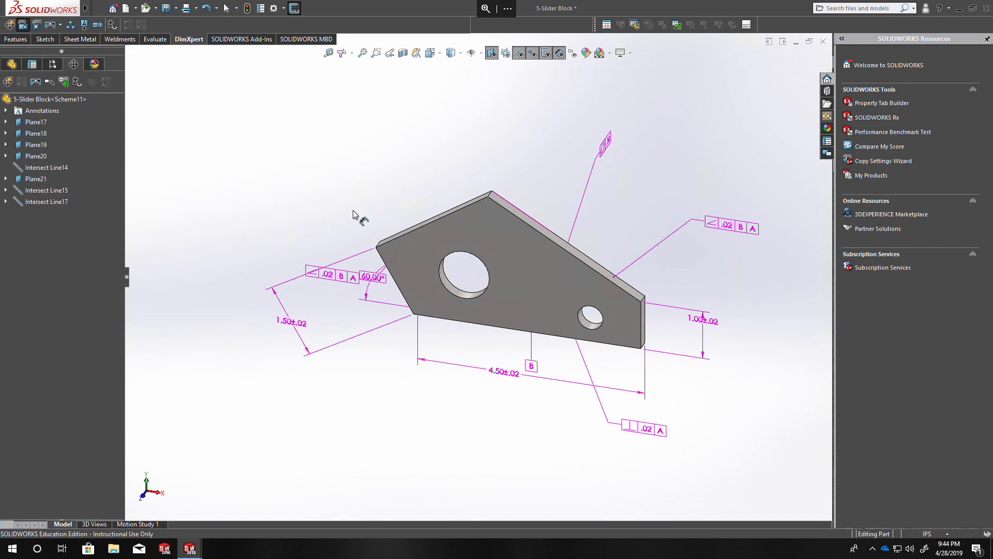
Add an aligned location dimension along the long upper sloped face, from a new apex intersect line to the vertical end's intersect line
{"action": "scroll", "coordinate": [595, 292], "scroll_direction": "down", "scroll_amount": 5}
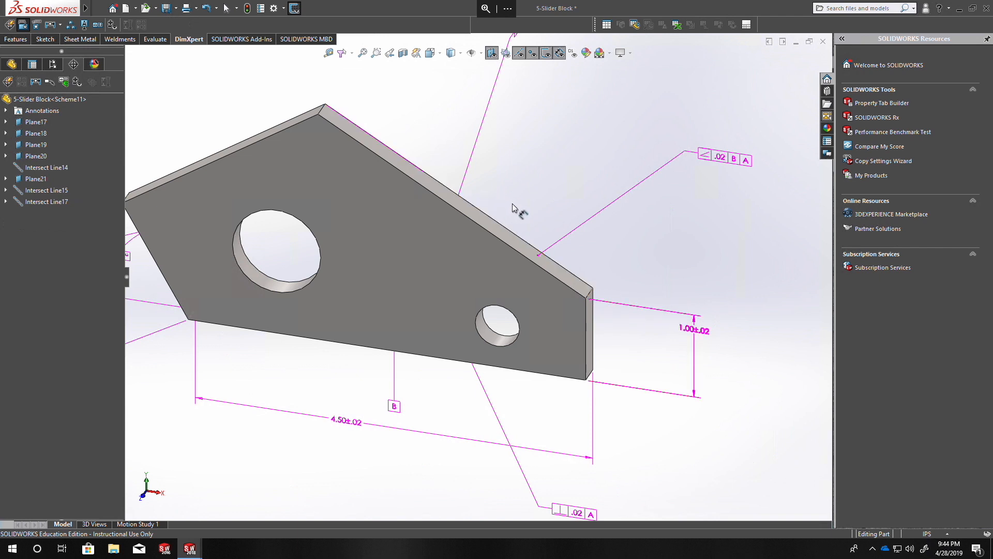
{"action": "left_click", "coordinate": [362, 136]}
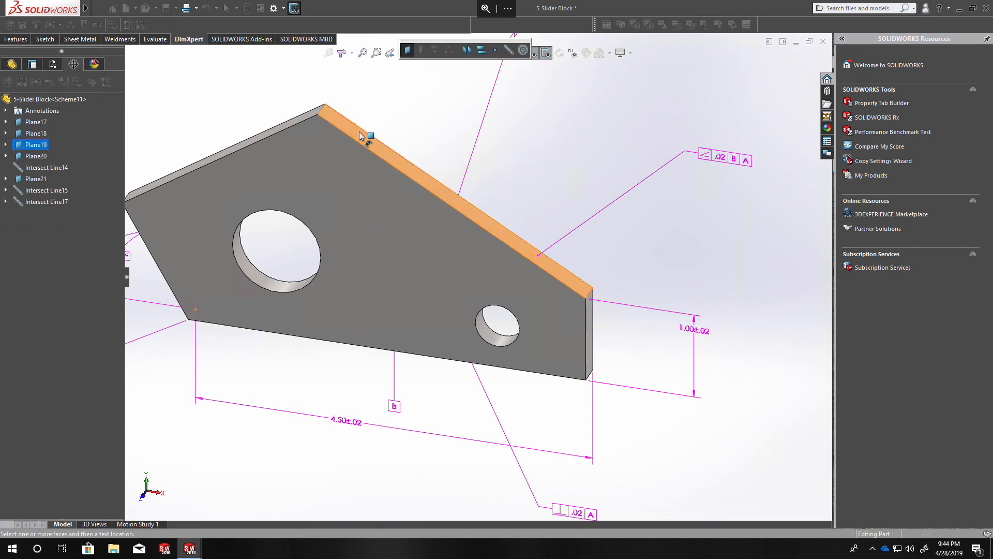
{"action": "left_click", "coordinate": [509, 51]}
{"action": "middle_click_drag", "start_coordinate": [376, 140], "coordinate": [310, 153]}
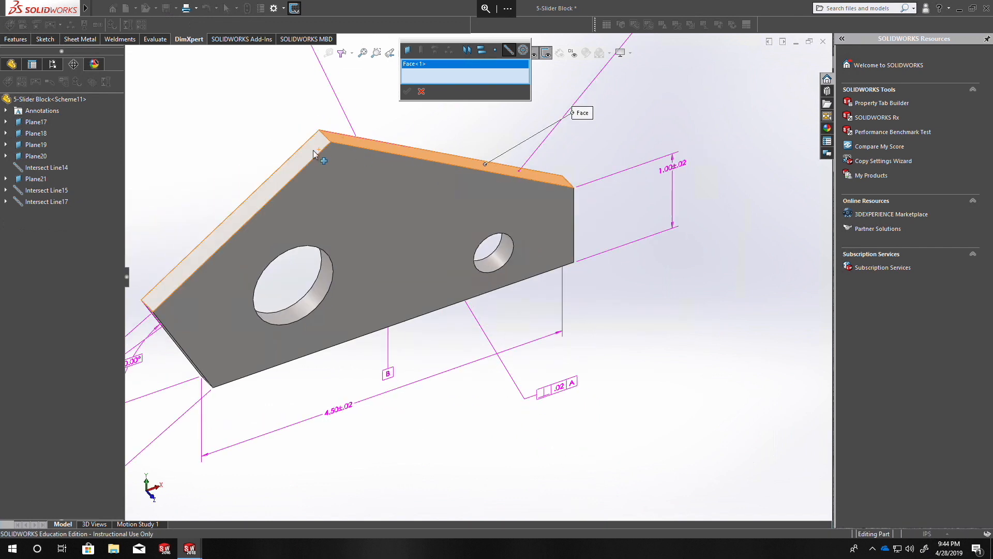
{"action": "left_click", "coordinate": [309, 152]}
{"action": "left_click", "coordinate": [406, 97]}
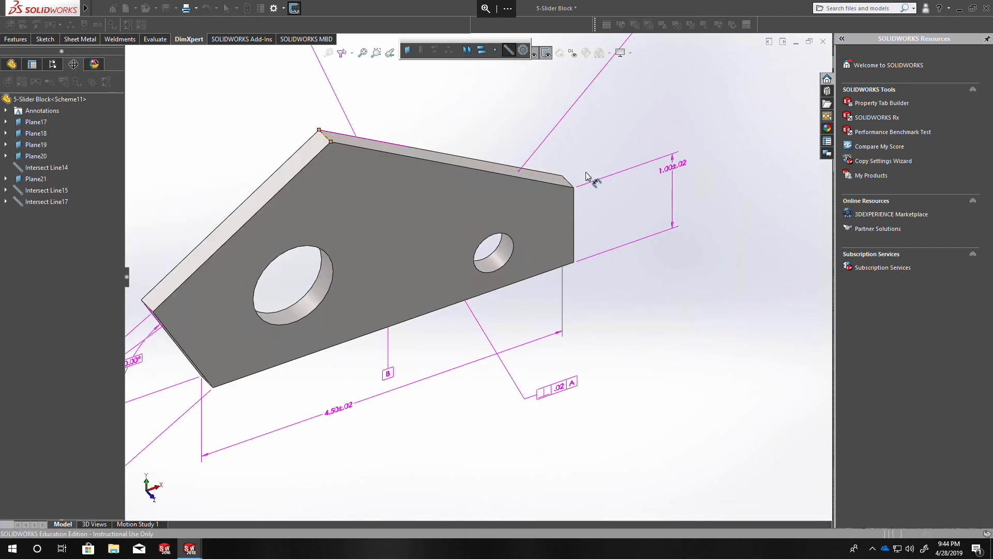
{"action": "left_click", "coordinate": [572, 185]}
{"action": "scroll", "coordinate": [471, 284], "scroll_direction": "up", "scroll_amount": 4}
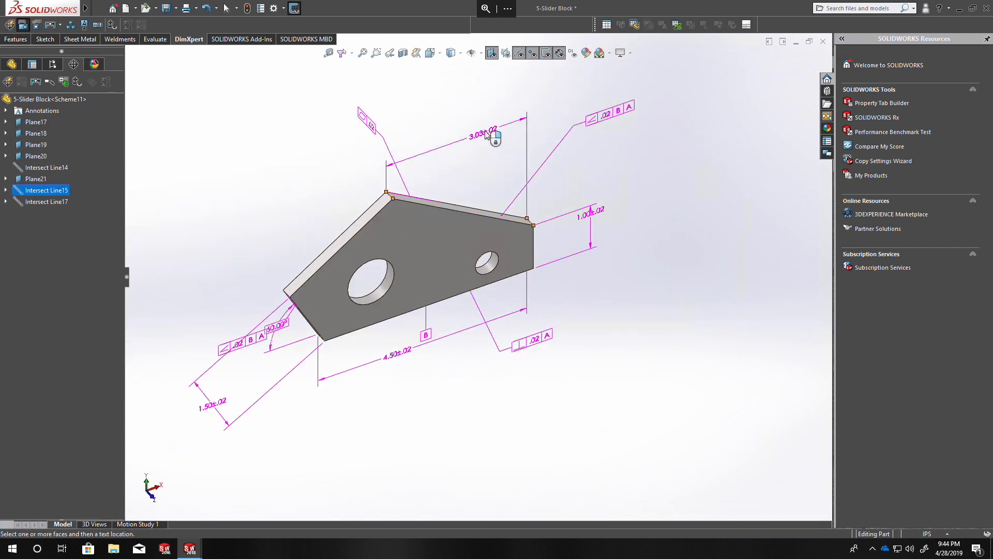
{"action": "left_click", "coordinate": [550, 129]}
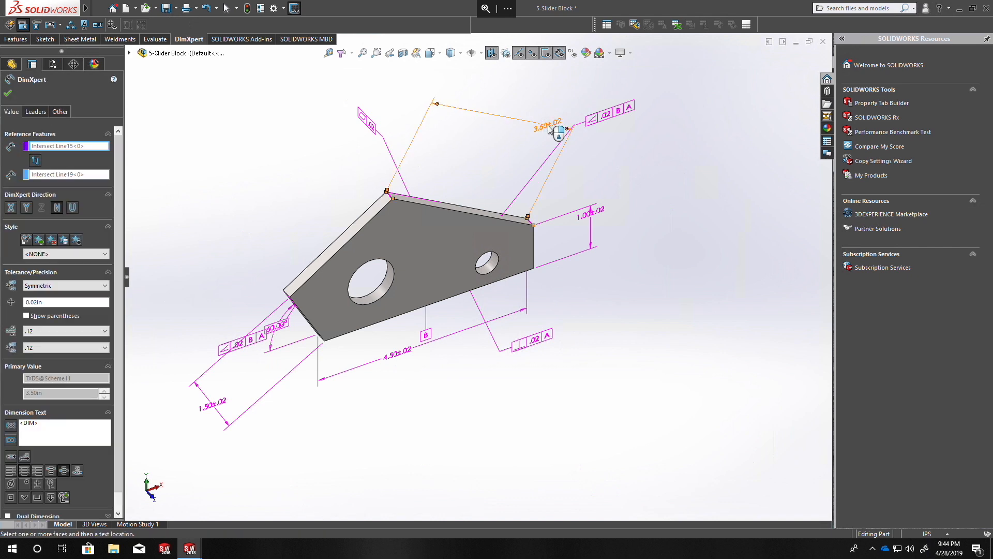
{"action": "left_click", "coordinate": [9, 94]}
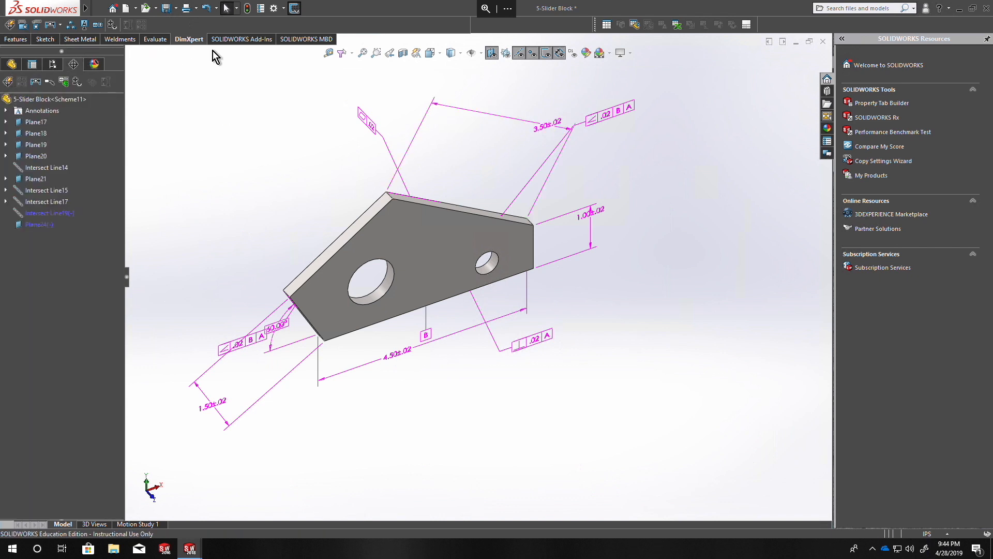
Show the tolerance status and delete the Intersect Line19 and Plane24 features with their dependent dimension
{"action": "left_click", "coordinate": [113, 25]}
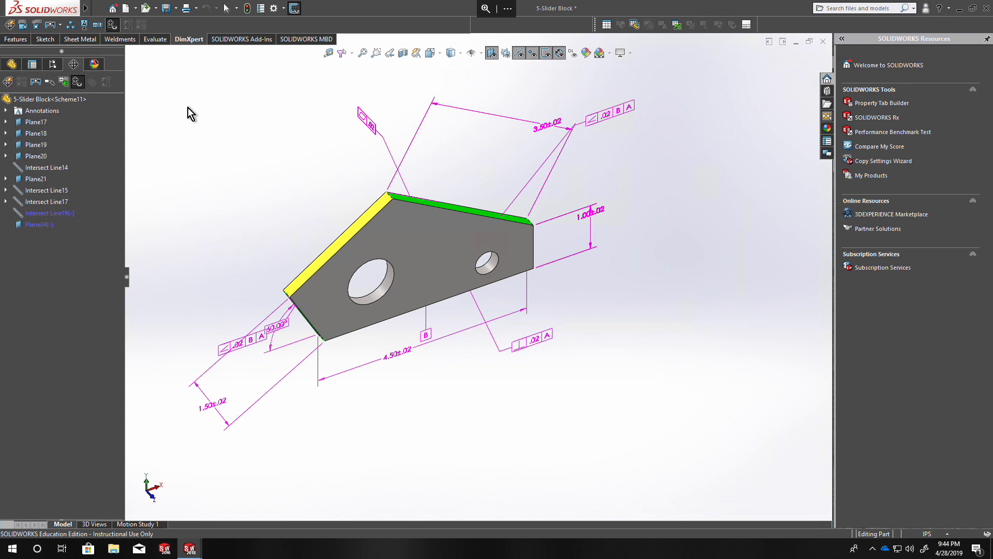
{"action": "left_click", "coordinate": [40, 218]}
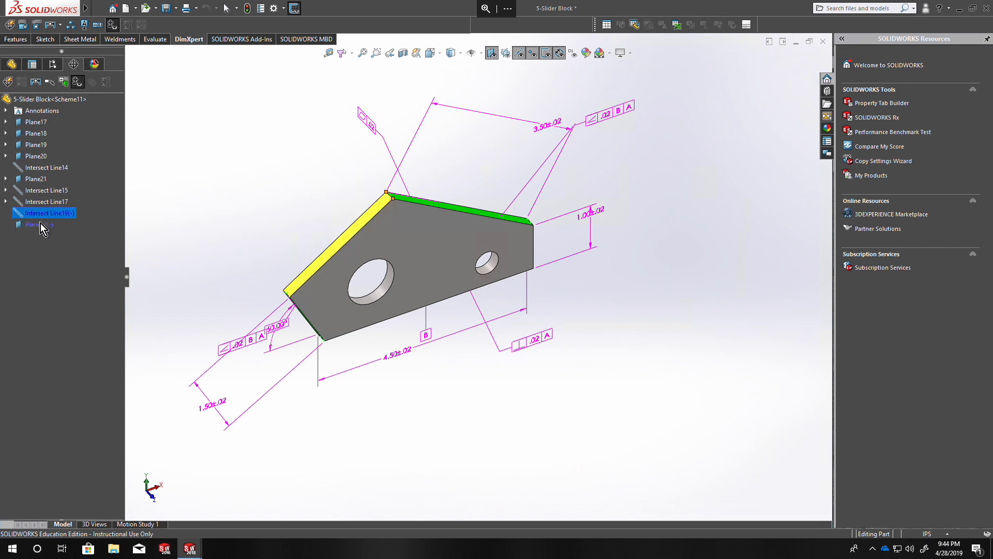
{"action": "left_click", "coordinate": [40, 225], "text": "ctrl"}
{"action": "right_click", "coordinate": [40, 226]}
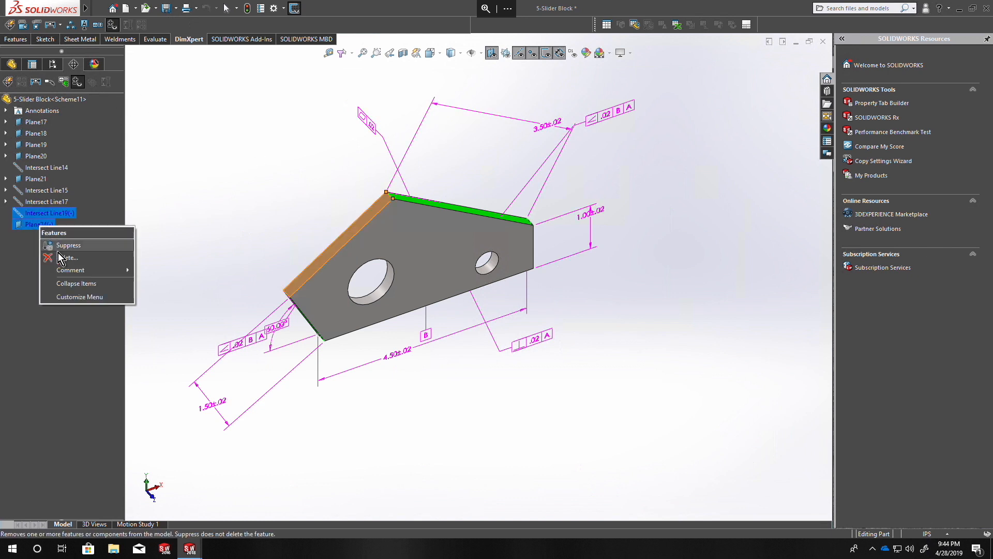
{"action": "left_click", "coordinate": [74, 257]}
{"action": "left_click", "coordinate": [560, 226]}
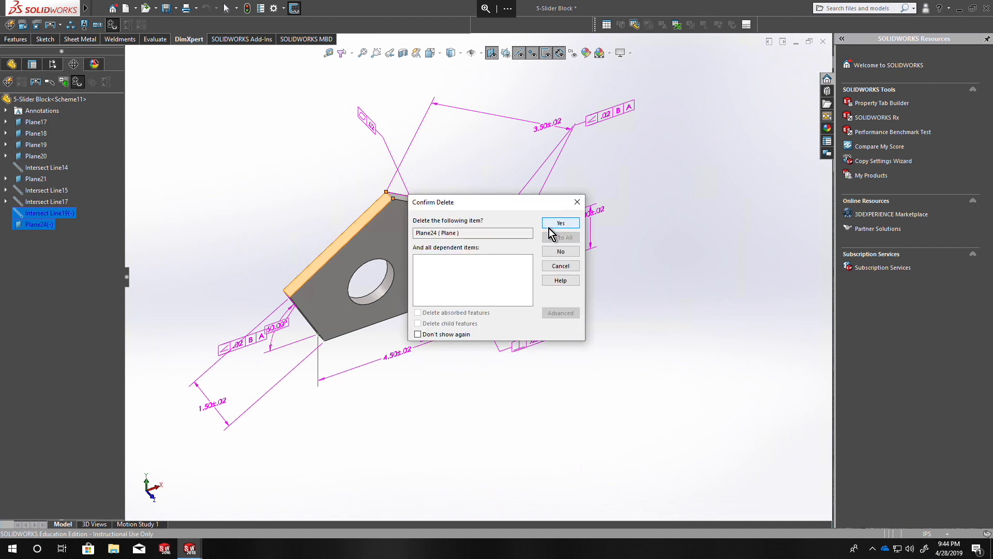
Add a horizontal location dimension from the vertical end's intersect line to an apex intersect line made from the long and short upper sloped faces
{"action": "middle_click_drag", "start_coordinate": [529, 220], "coordinate": [470, 227]}
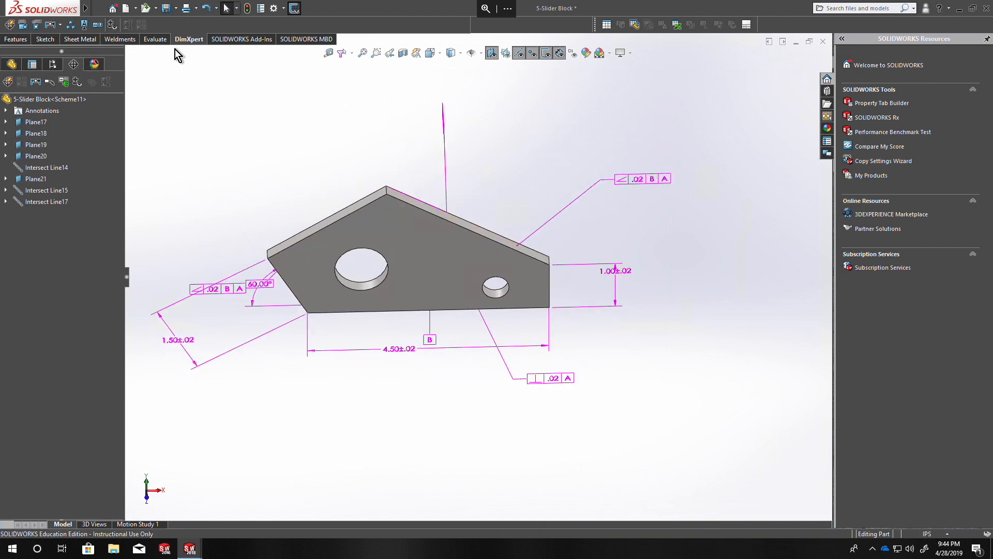
{"action": "scroll", "coordinate": [539, 251], "scroll_direction": "down", "scroll_amount": 5}
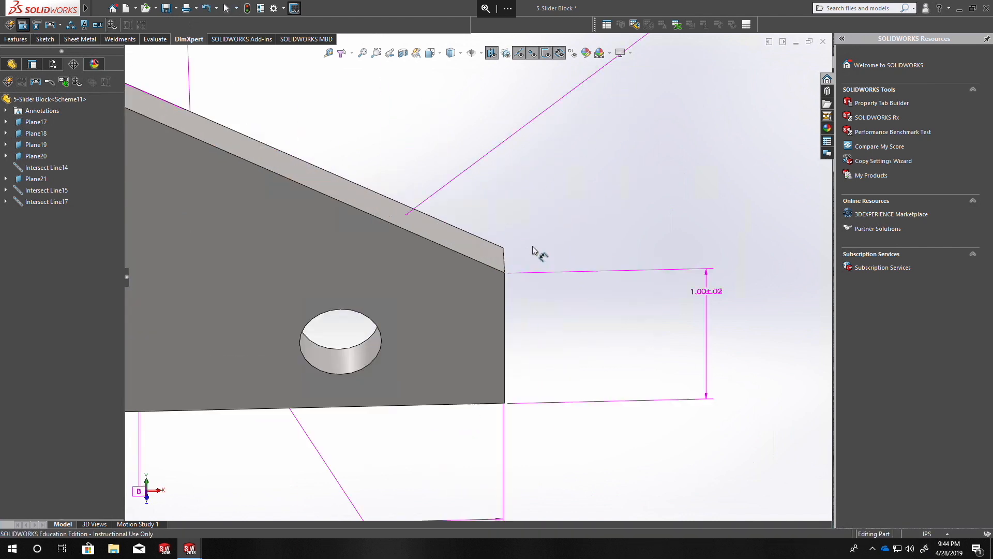
{"action": "left_click", "coordinate": [496, 263]}
{"action": "scroll", "coordinate": [647, 302], "scroll_direction": "up", "scroll_amount": 3}
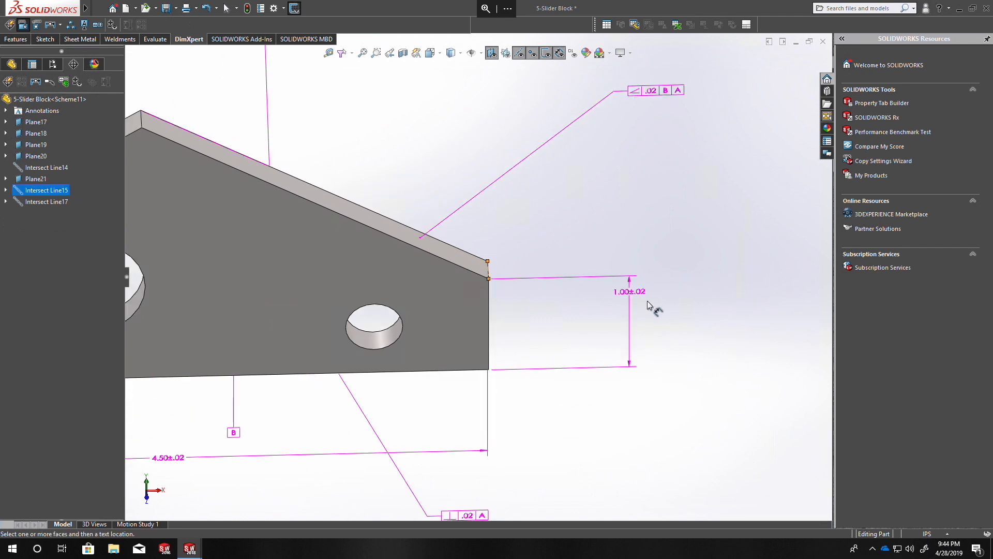
{"action": "scroll", "coordinate": [533, 233], "scroll_direction": "up", "scroll_amount": 5}
{"action": "scroll", "coordinate": [290, 168], "scroll_direction": "down", "scroll_amount": 5}
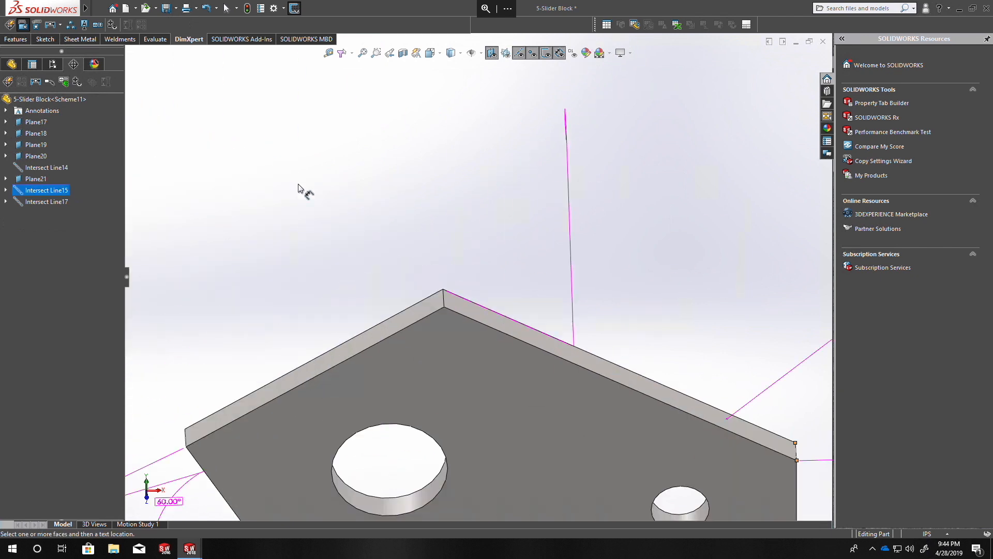
{"action": "left_click", "coordinate": [462, 305]}
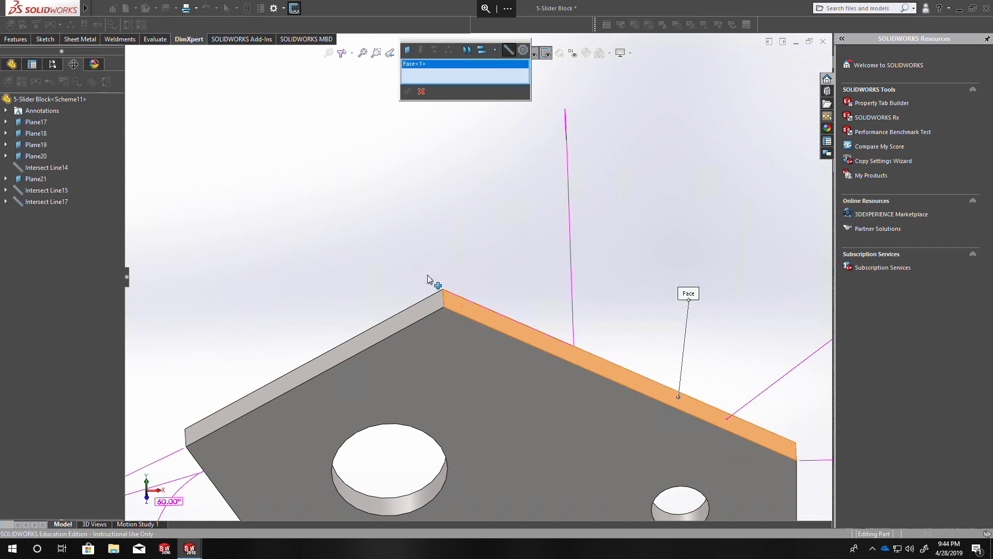
{"action": "left_click", "coordinate": [425, 308]}
{"action": "left_click", "coordinate": [407, 92]}
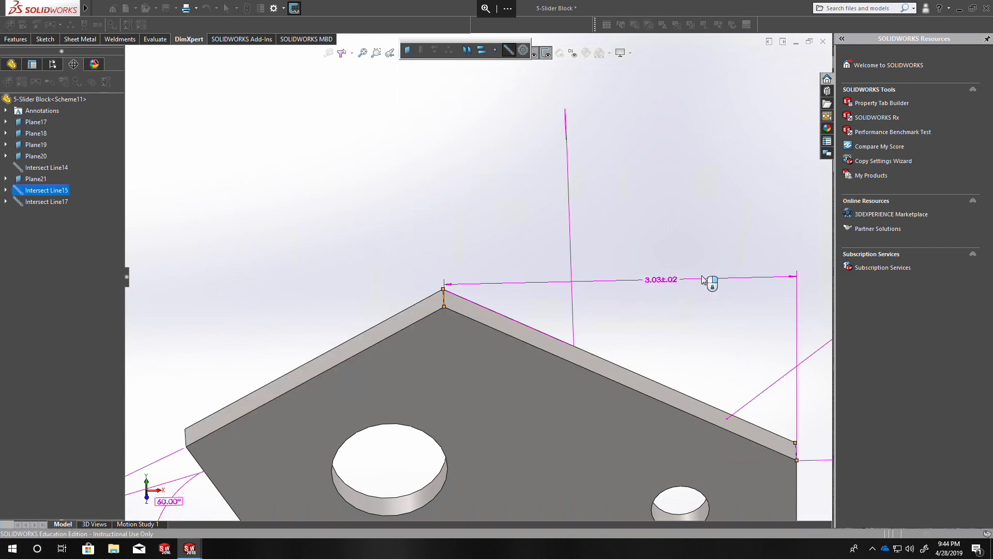
{"action": "left_click", "coordinate": [790, 261]}
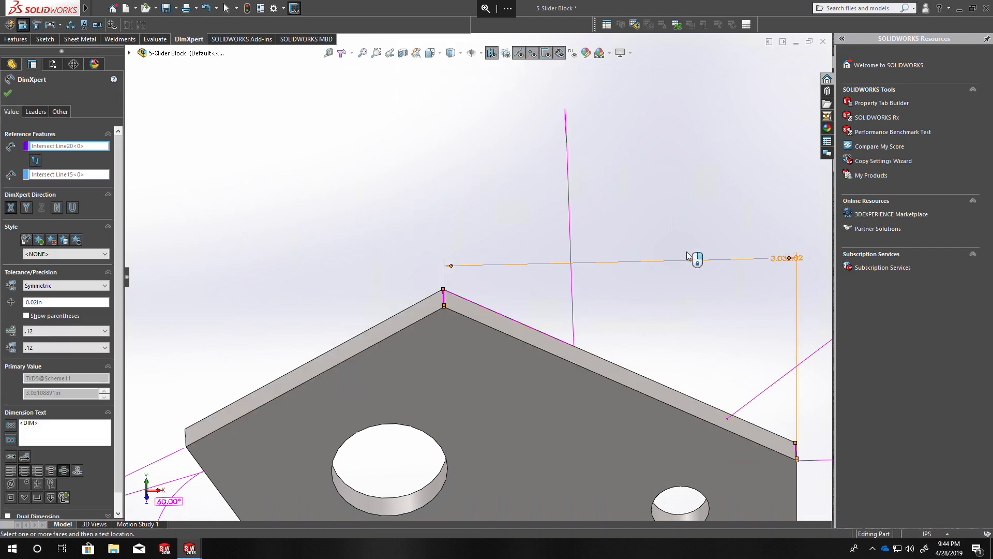
{"action": "left_click", "coordinate": [9, 94]}
Check the tolerance status of the sloped faces and delete the Intersect Line20 and Plane25 features with their dependent dimension
{"action": "left_click", "coordinate": [117, 25]}
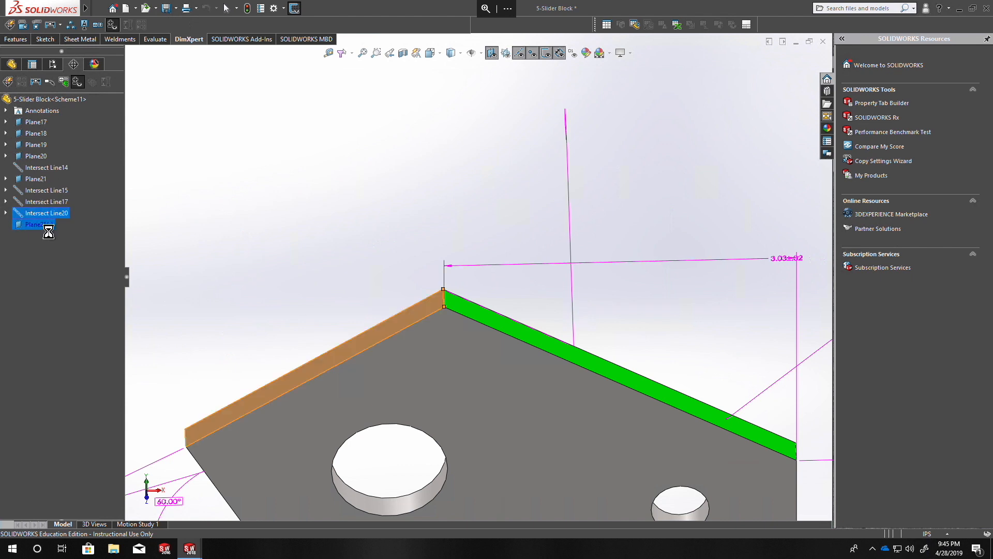
{"action": "key", "text": "Delete"}
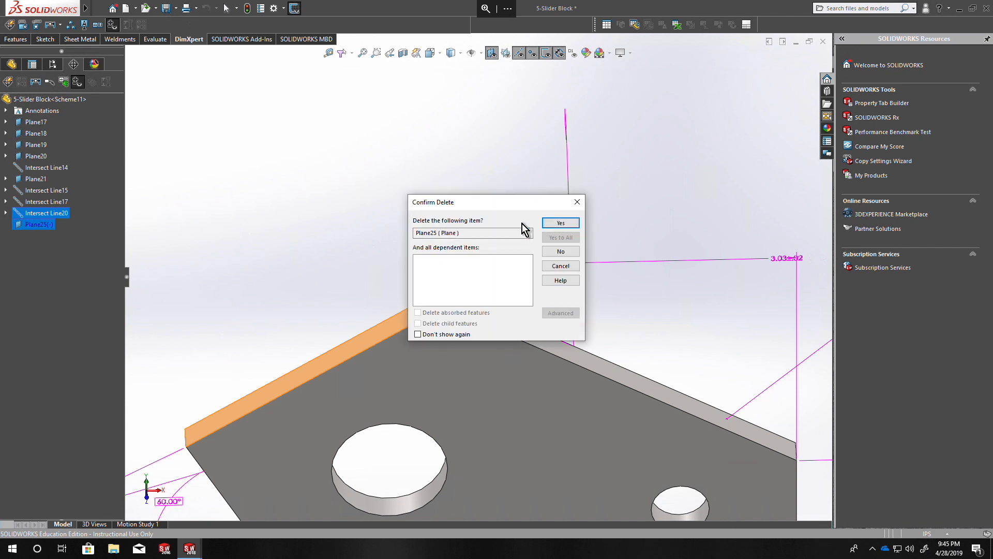
{"action": "left_click", "coordinate": [559, 222]}
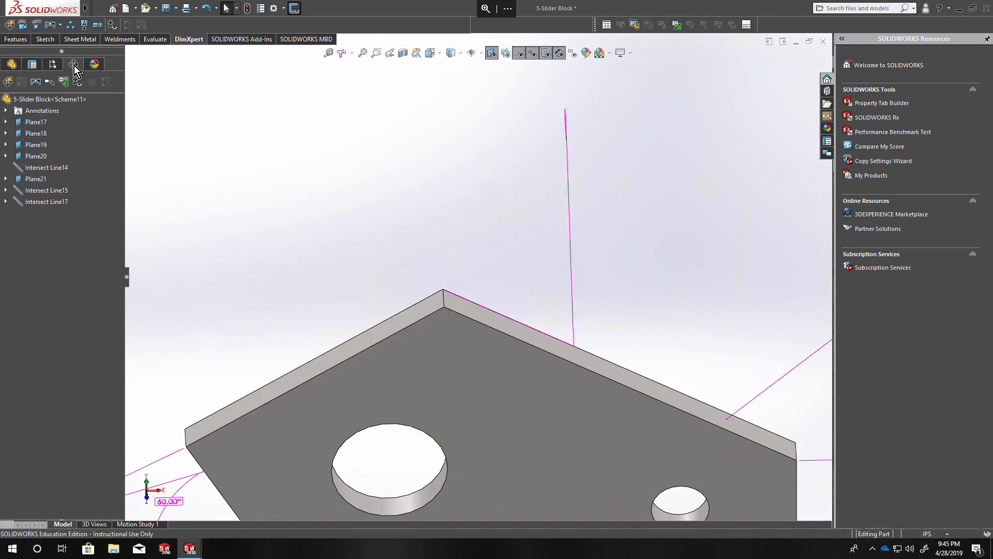
Add an aligned location dimension from the vertical end's intersect line to an apex intersect line, picking the short upper sloped face before the long one
{"action": "left_click", "coordinate": [26, 27]}
{"action": "scroll", "coordinate": [482, 275], "scroll_direction": "up", "scroll_amount": 4}
{"action": "scroll", "coordinate": [594, 356], "scroll_direction": "down", "scroll_amount": 3}
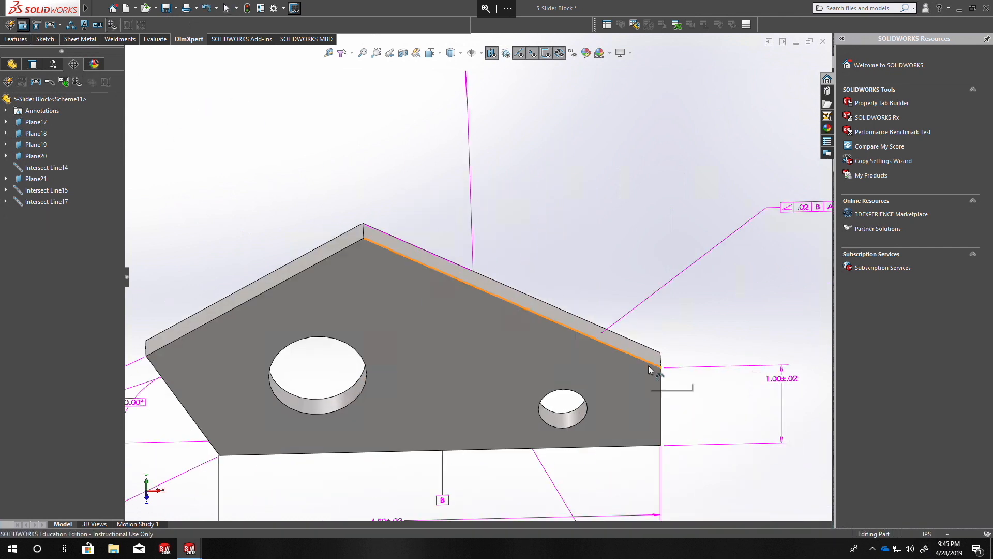
{"action": "left_click", "coordinate": [661, 360]}
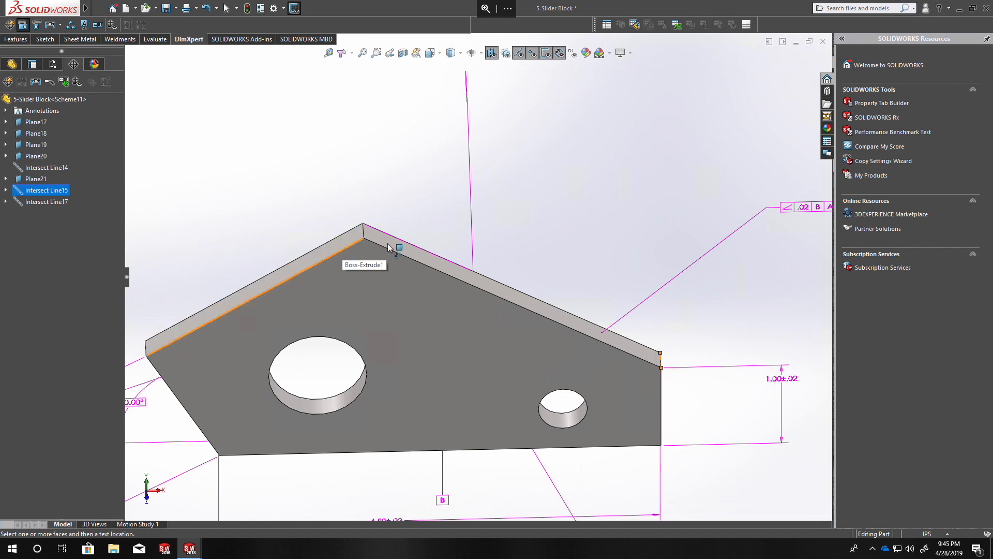
{"action": "left_click", "coordinate": [340, 243]}
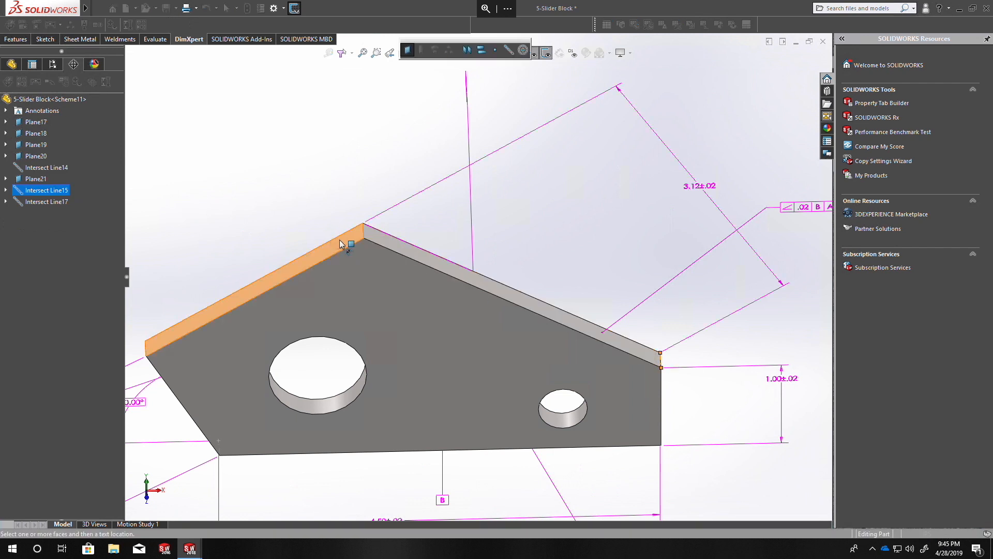
{"action": "left_click", "coordinate": [505, 50]}
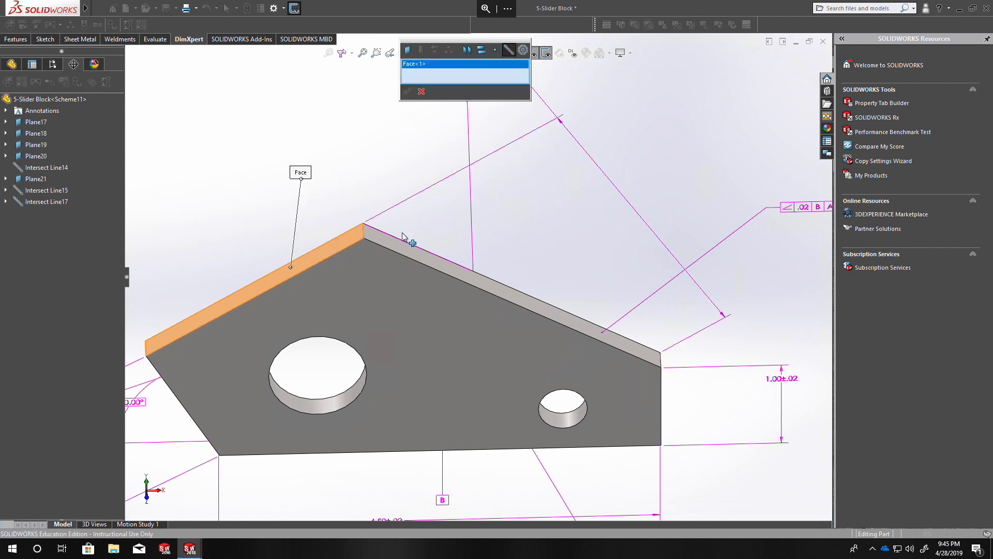
{"action": "left_click", "coordinate": [408, 249]}
{"action": "left_click", "coordinate": [410, 90]}
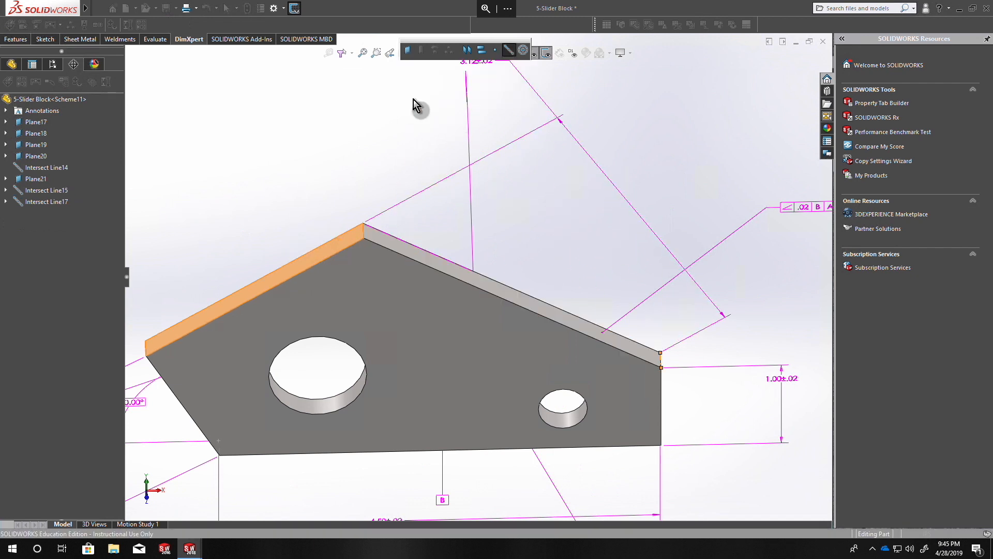
{"action": "left_click", "coordinate": [700, 178]}
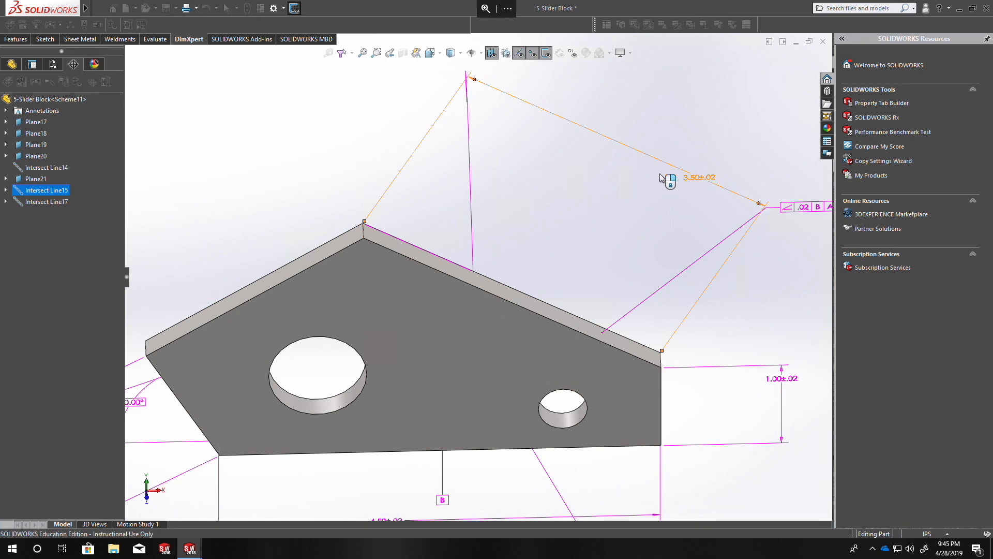
{"action": "left_click", "coordinate": [10, 93]}
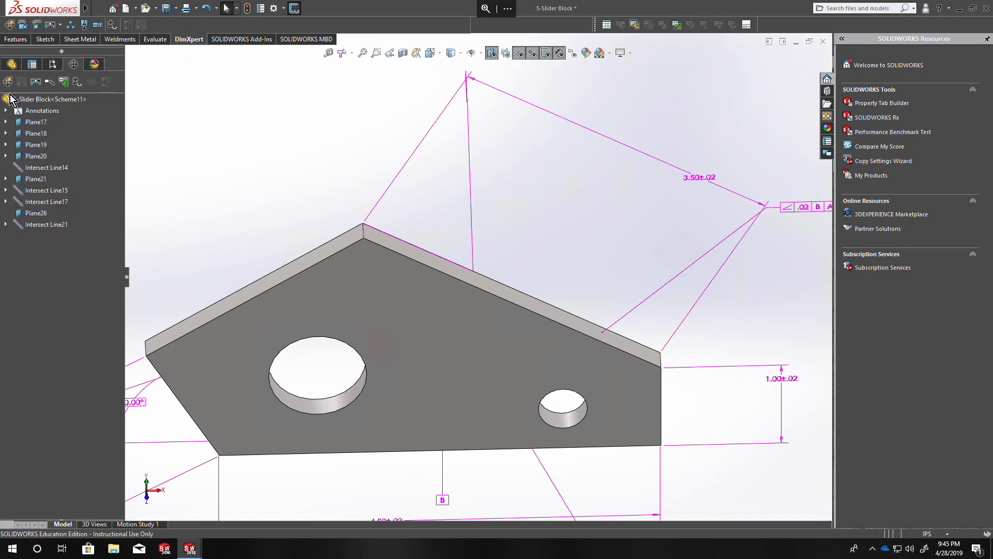
Show the tolerance status and examine both upper sloped faces and the vertical end
{"action": "left_click", "coordinate": [114, 27]}
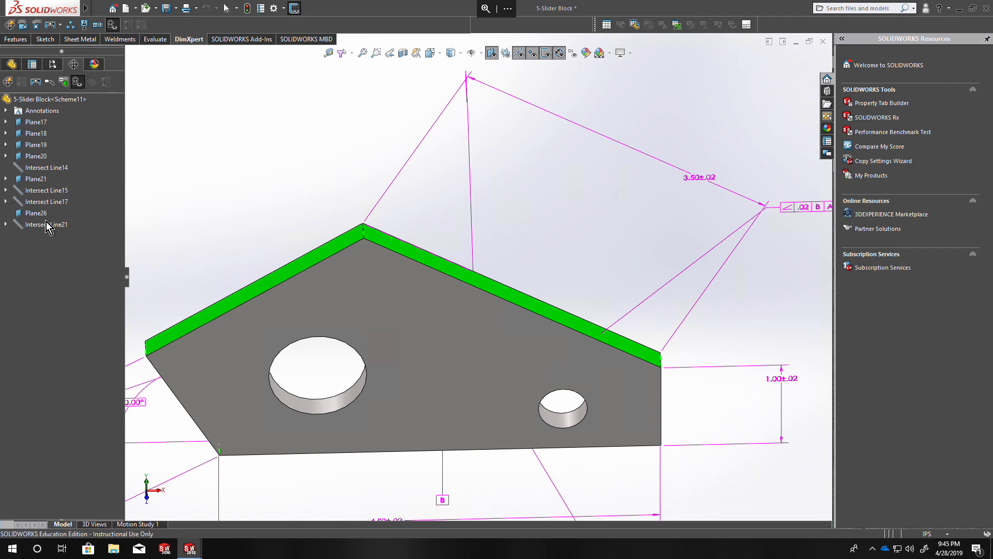
{"action": "scroll", "coordinate": [714, 355], "scroll_direction": "down", "scroll_amount": 5}
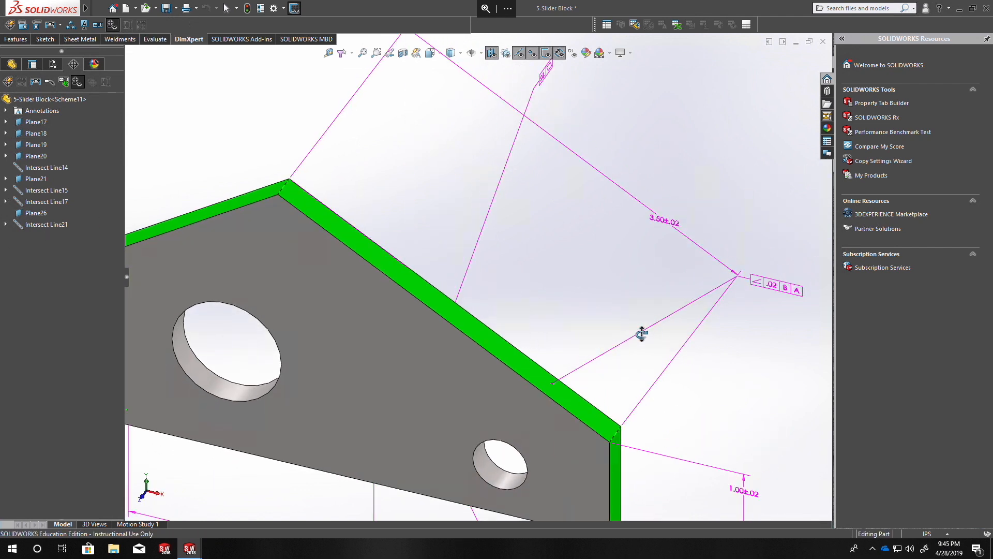
{"action": "middle_click_drag", "start_coordinate": [312, 251], "coordinate": [256, 244]}
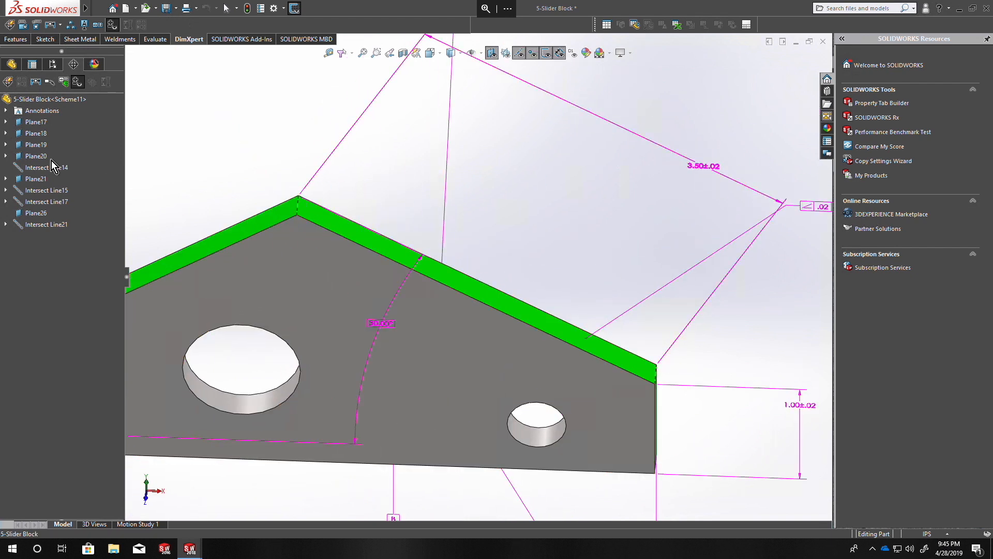
Delete the Plane26 and Intersect Line21 features together with their dependent distance dimension
{"action": "left_click", "coordinate": [36, 213]}
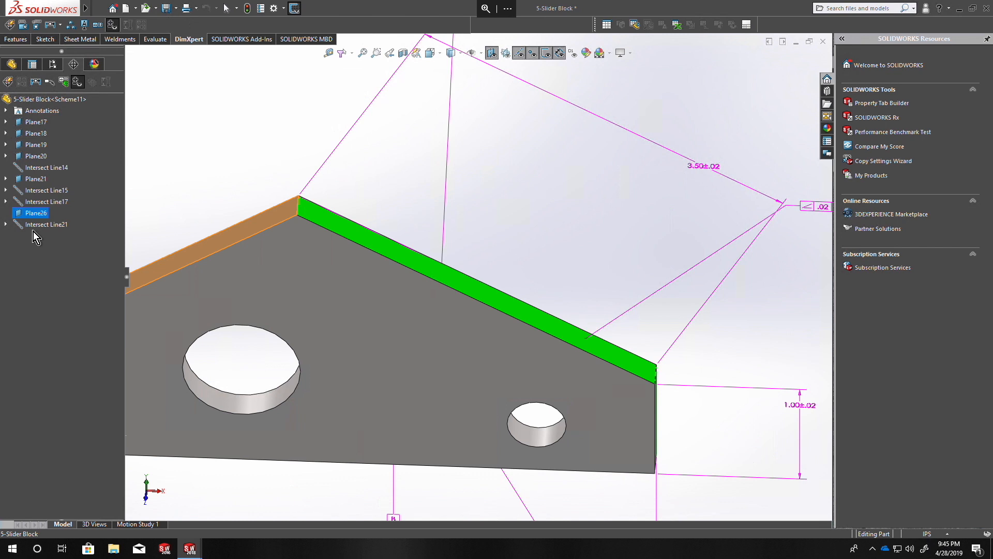
{"action": "left_click", "coordinate": [36, 225], "text": "ctrl"}
{"action": "right_click", "coordinate": [37, 225]}
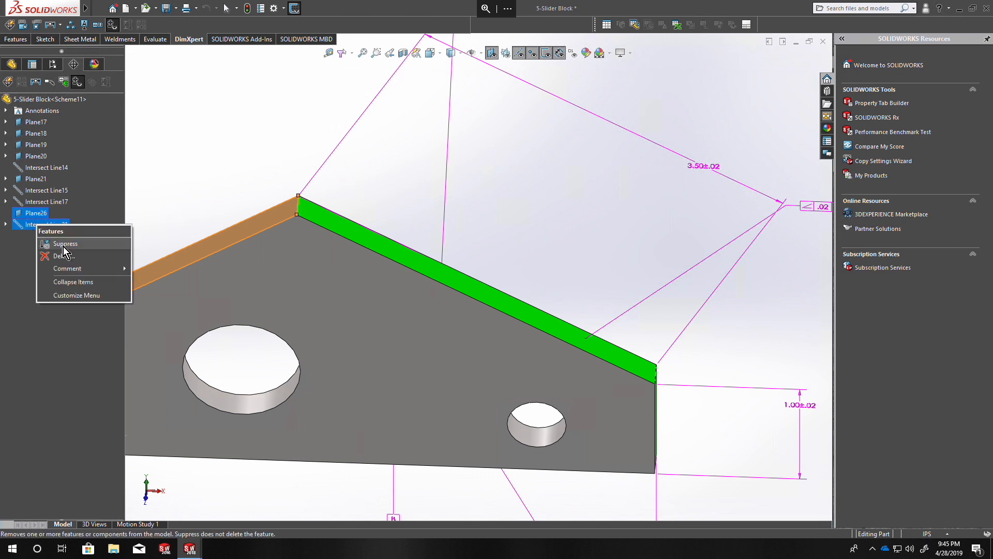
{"action": "left_click", "coordinate": [63, 257]}
{"action": "left_click", "coordinate": [558, 223]}
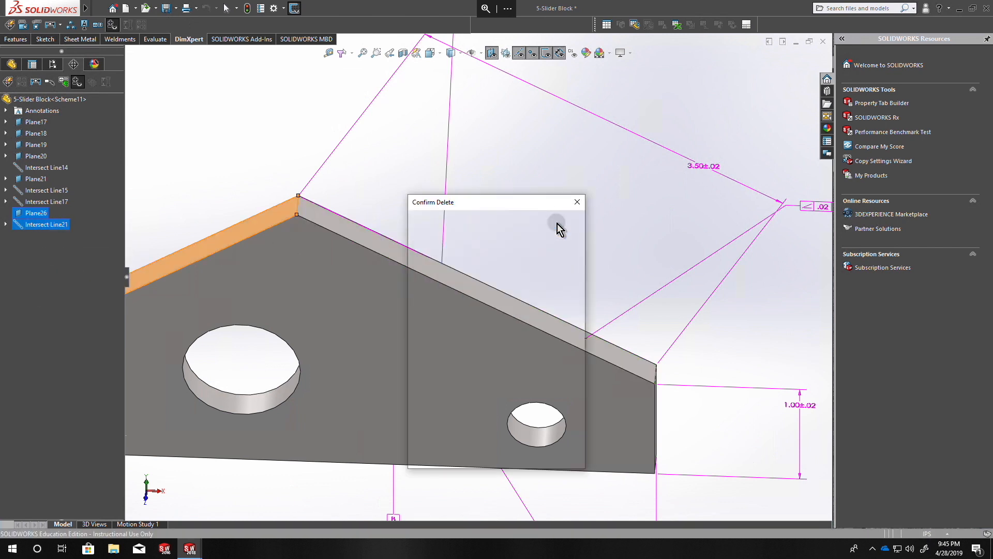
{"action": "left_click", "coordinate": [559, 224]}
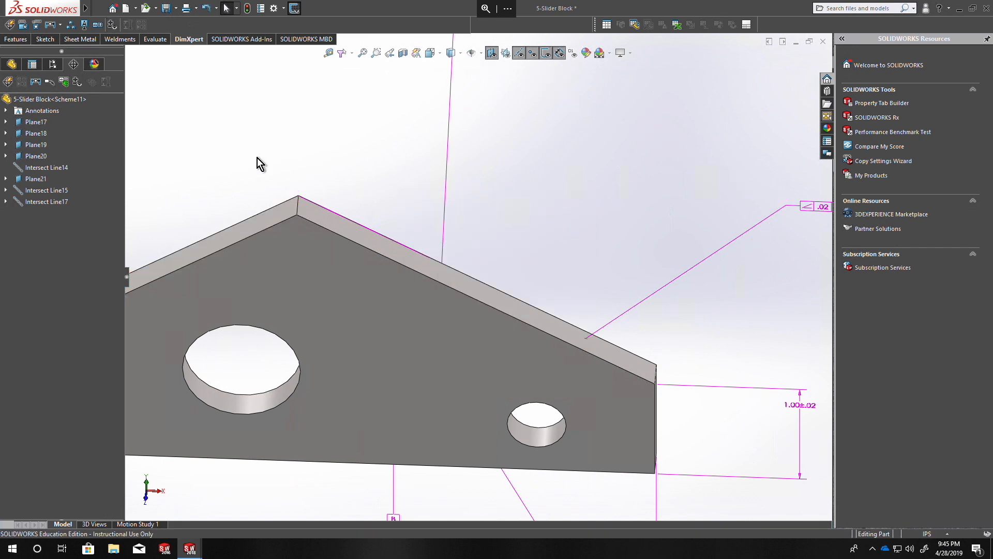
Add an aligned location dimension from the vertical end's intersect line to an apex intersect line, picking the long sloped face first, and show the tolerance status
{"action": "left_click", "coordinate": [25, 27]}
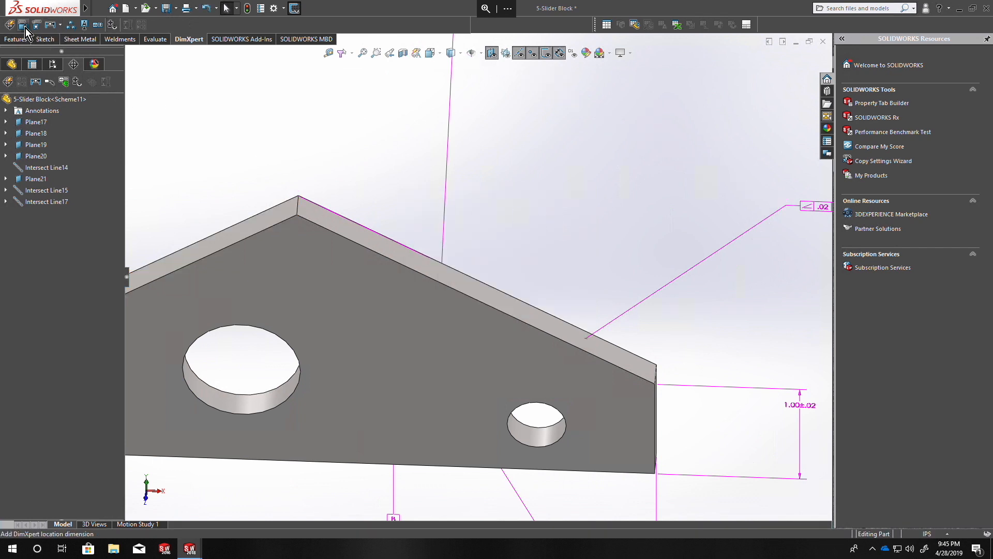
{"action": "left_click", "coordinate": [657, 375]}
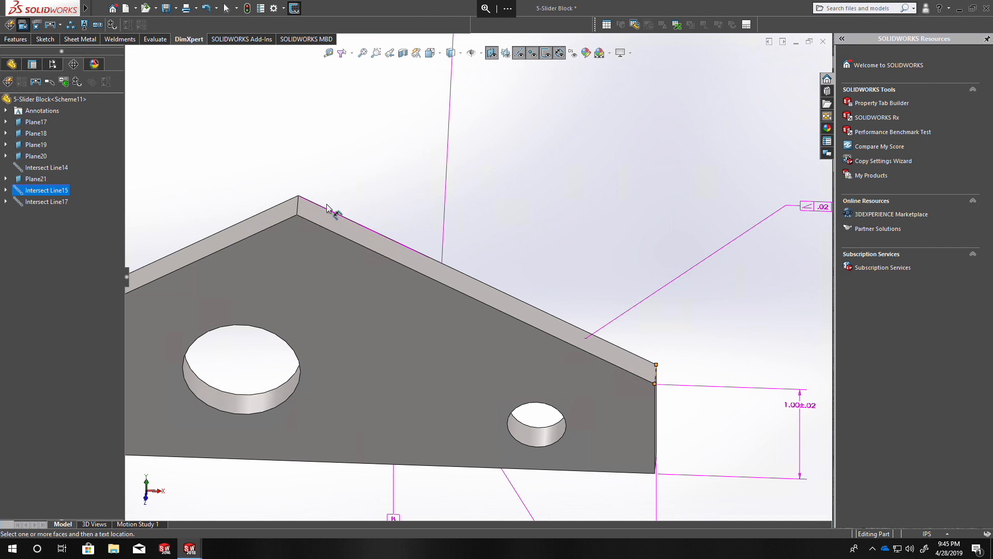
{"action": "left_click", "coordinate": [326, 219]}
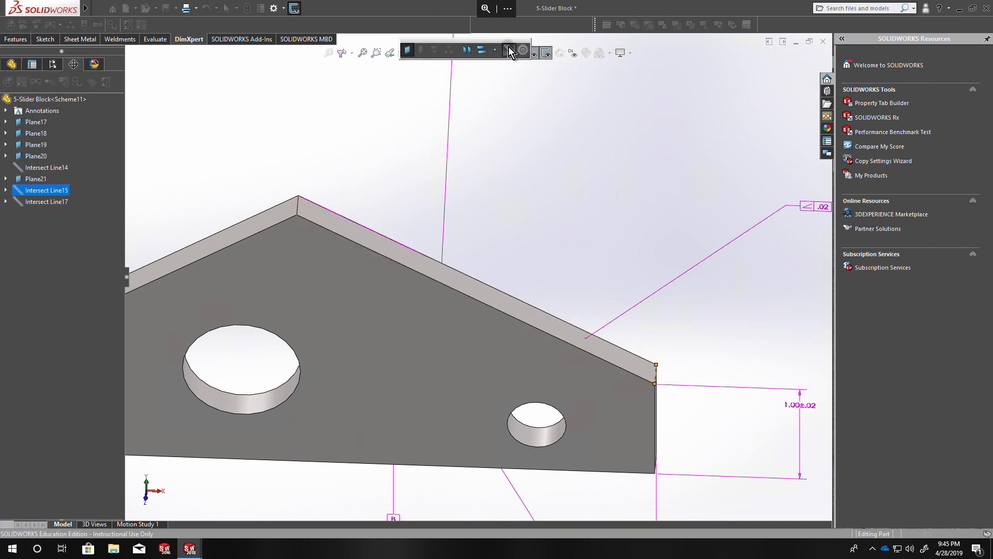
{"action": "left_click", "coordinate": [508, 49]}
{"action": "left_click", "coordinate": [265, 227]}
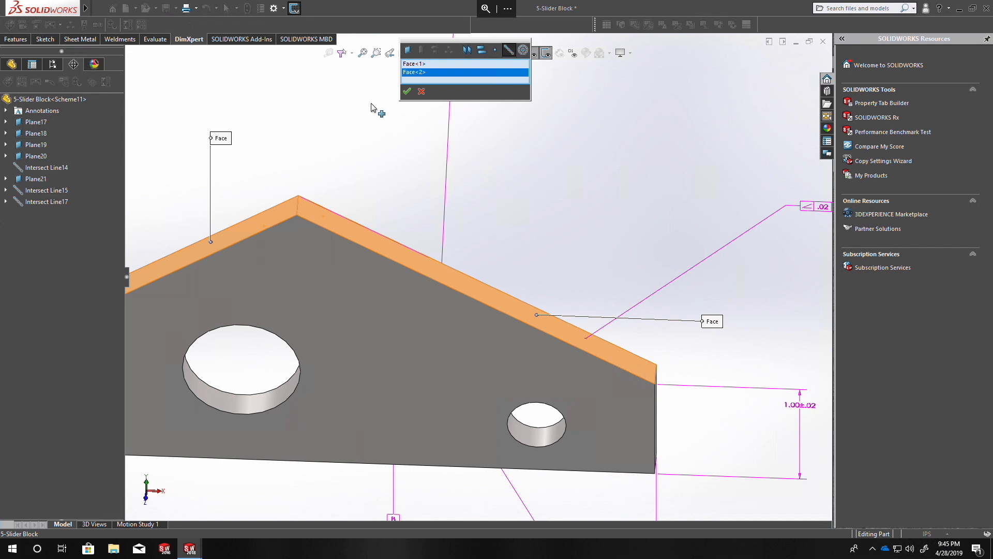
{"action": "left_click", "coordinate": [407, 91]}
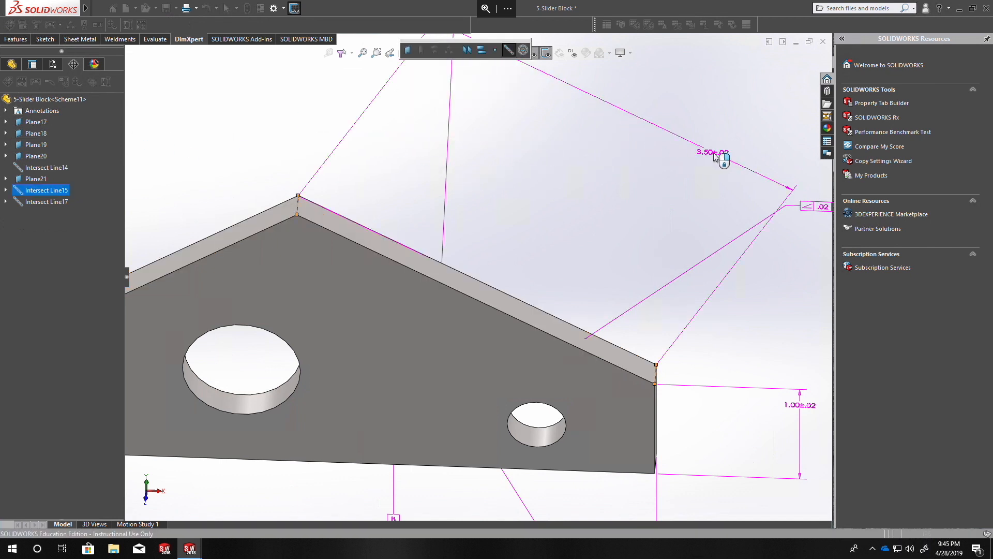
{"action": "left_click", "coordinate": [710, 155]}
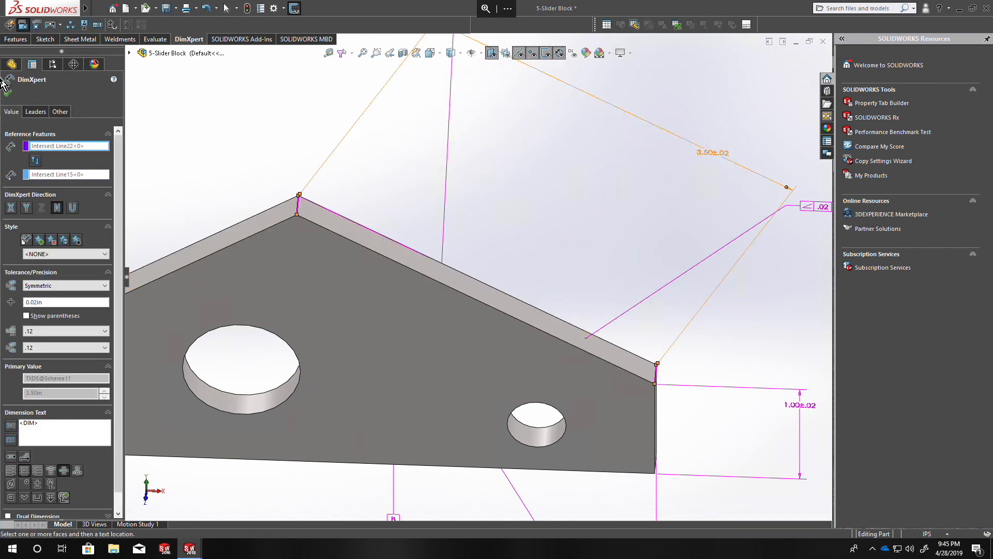
{"action": "left_click", "coordinate": [8, 95]}
{"action": "left_click", "coordinate": [113, 25]}
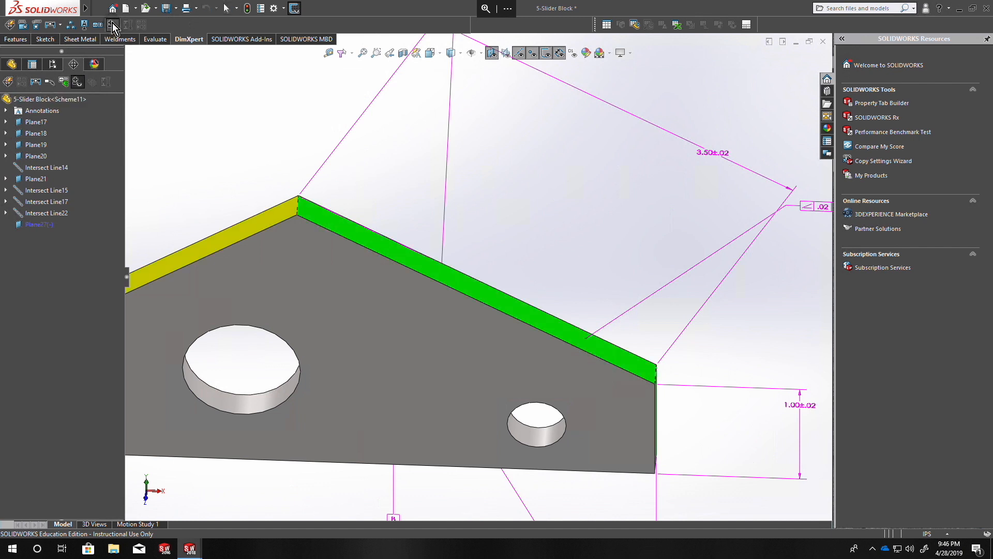
Delete the Intersect Line22 and Plane27 features together with their dependent distance dimension
{"action": "left_click", "coordinate": [40, 225]}
{"action": "right_click", "coordinate": [37, 213]}
{"action": "left_click", "coordinate": [20, 217]}
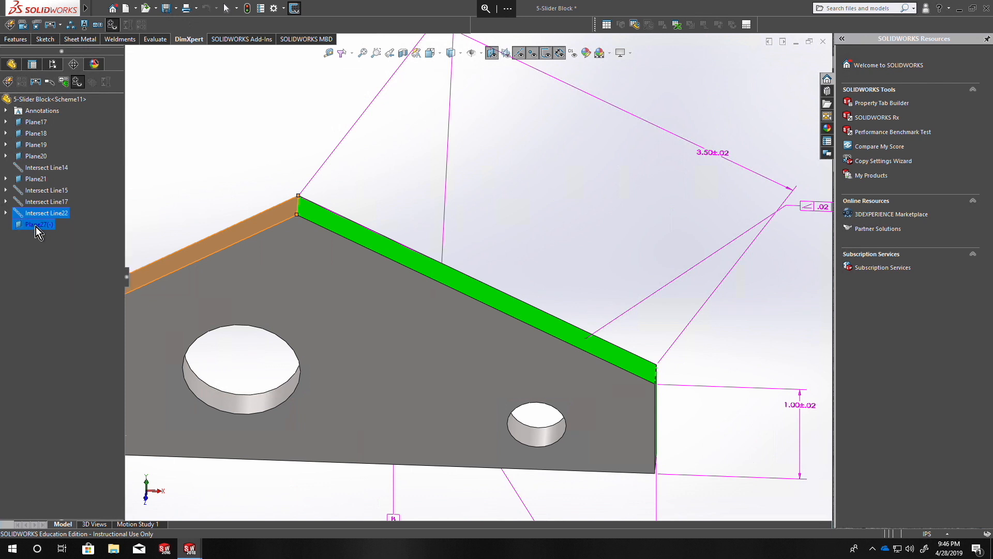
{"action": "right_click", "coordinate": [43, 218]}
{"action": "left_click", "coordinate": [73, 252]}
{"action": "left_click", "coordinate": [559, 225]}
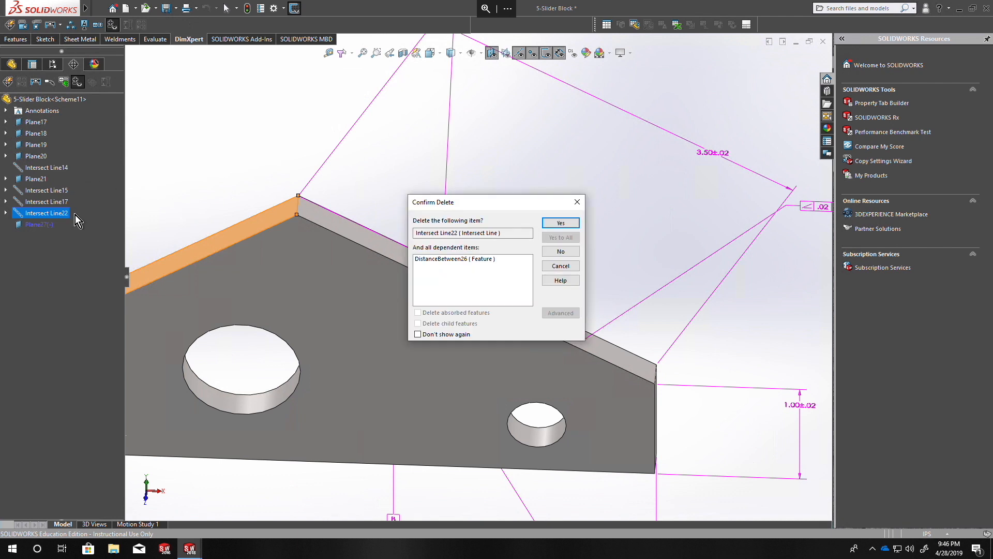
{"action": "left_click", "coordinate": [560, 223]}
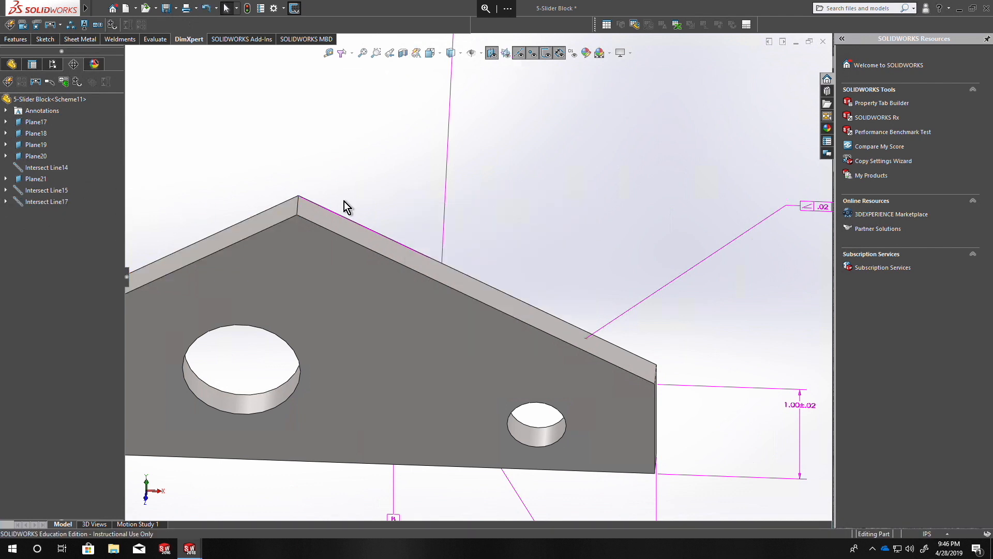
Show the tolerance status and examine the upper sloped faces from another angle
{"action": "left_click", "coordinate": [112, 24]}
{"action": "scroll", "coordinate": [512, 256], "scroll_direction": "up", "scroll_amount": 3}
{"action": "scroll", "coordinate": [512, 256], "scroll_direction": "up", "scroll_amount": 2}
{"action": "mouse_move", "coordinate": [508, 269]}
{"action": "middle_mouse_down"}
{"action": "mouse_move", "coordinate": [408, 197]}
{"action": "mouse_move", "coordinate": [505, 216]}
{"action": "mouse_move", "coordinate": [554, 200]}
{"action": "middle_mouse_up"}
Add a 3.50 ±.02 location dimension from the vertical end's intersect line to the apex intersect line, picking the short face first, and check the tolerance status
{"action": "left_click", "coordinate": [22, 25]}
{"action": "middle_click_drag", "start_coordinate": [575, 298], "coordinate": [518, 322]}
{"action": "scroll", "coordinate": [514, 329], "scroll_direction": "down", "scroll_amount": 4}
{"action": "left_click", "coordinate": [525, 313]}
{"action": "left_click", "coordinate": [320, 190]}
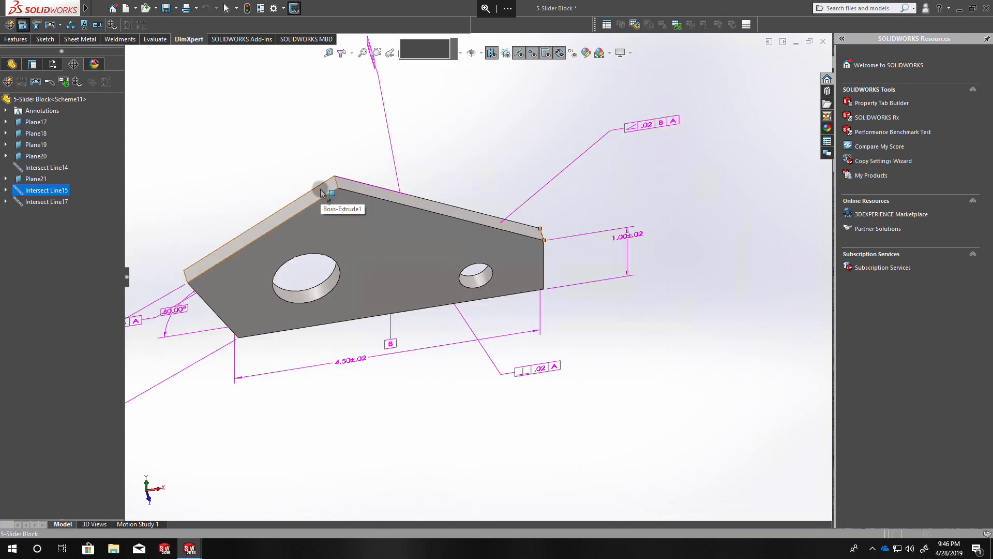
{"action": "left_click", "coordinate": [507, 48]}
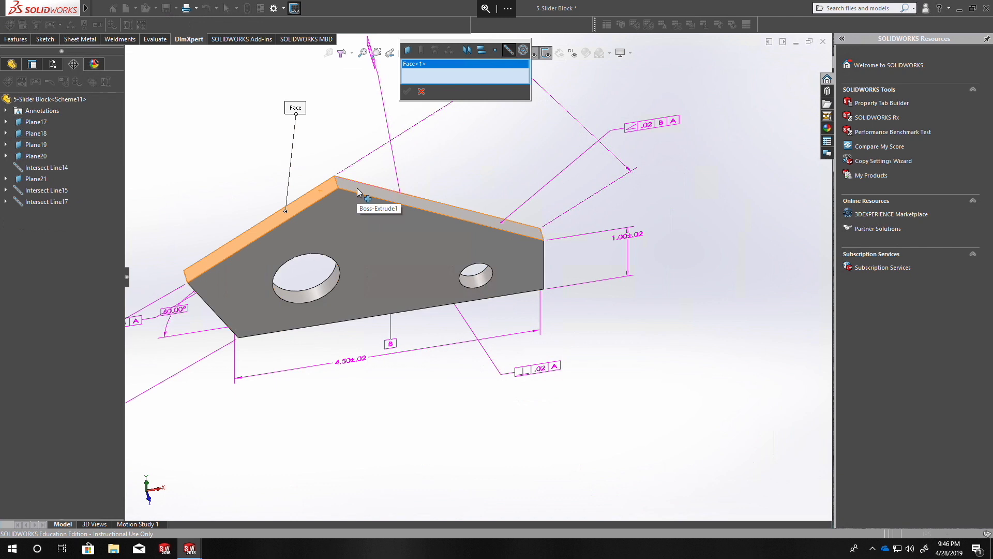
{"action": "left_click", "coordinate": [408, 91]}
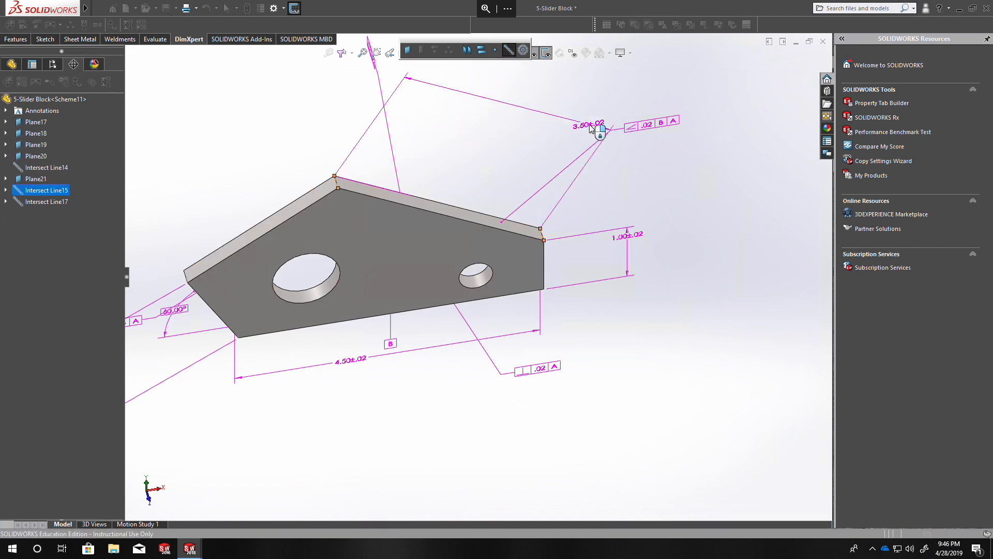
{"action": "left_click", "coordinate": [573, 127]}
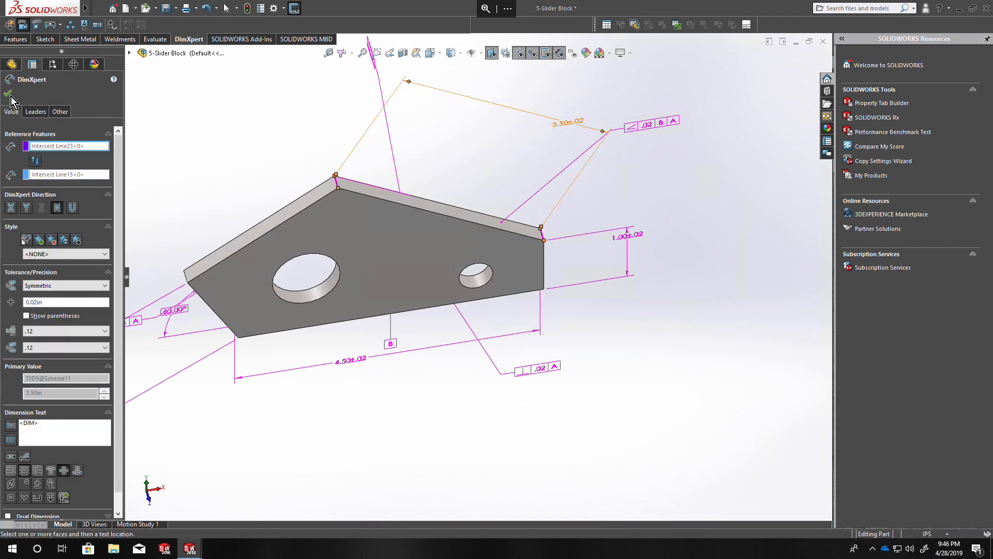
{"action": "left_click", "coordinate": [8, 94]}
{"action": "left_click", "coordinate": [112, 27]}
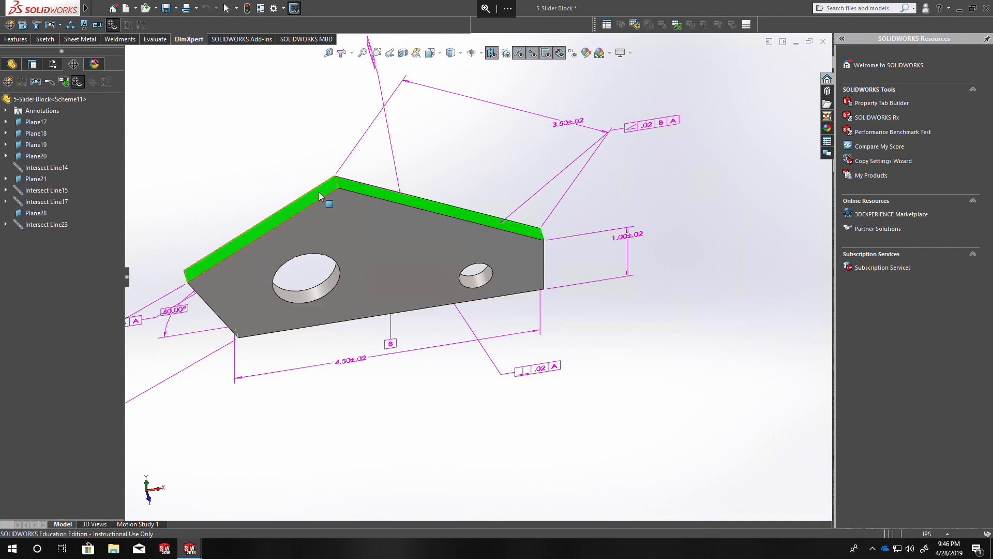
{"action": "mouse_move", "coordinate": [320, 197]}
Move the long sloped face's angularity frame closer to the part and shift its leader attachment along the face toward the apex
{"action": "left_click_drag", "start_coordinate": [644, 133], "coordinate": [563, 176]}
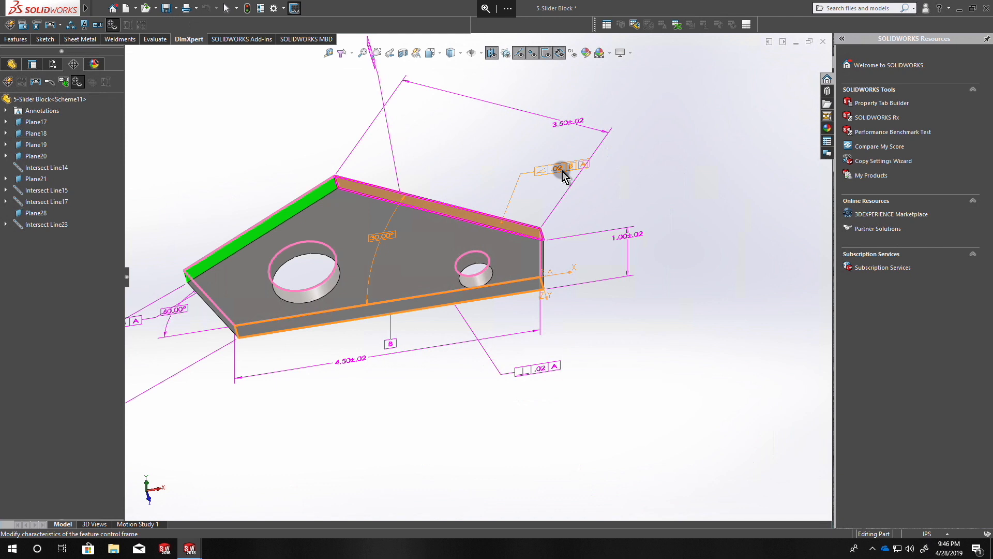
{"action": "left_click", "coordinate": [562, 175]}
{"action": "left_click_drag", "start_coordinate": [501, 222], "coordinate": [471, 217]}
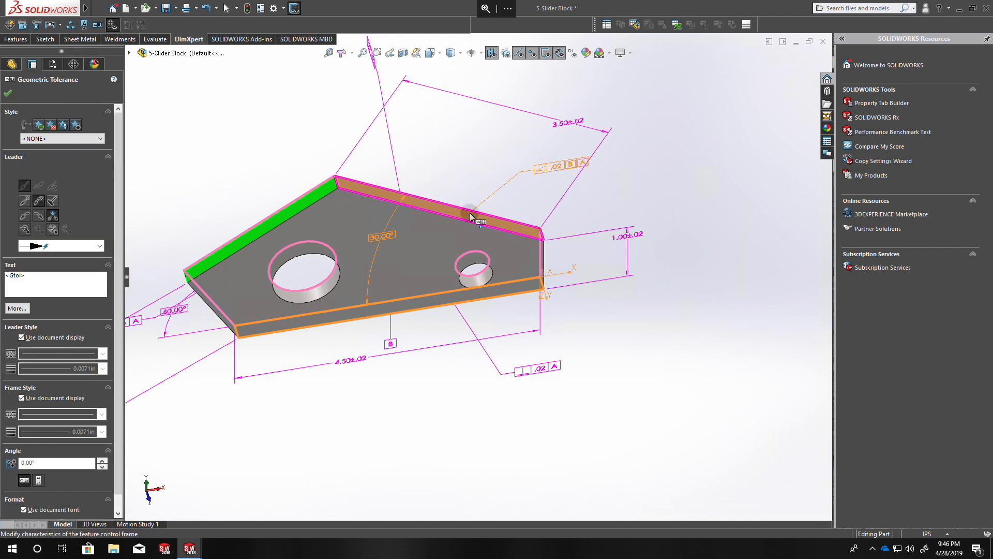
{"action": "left_click", "coordinate": [476, 153]}
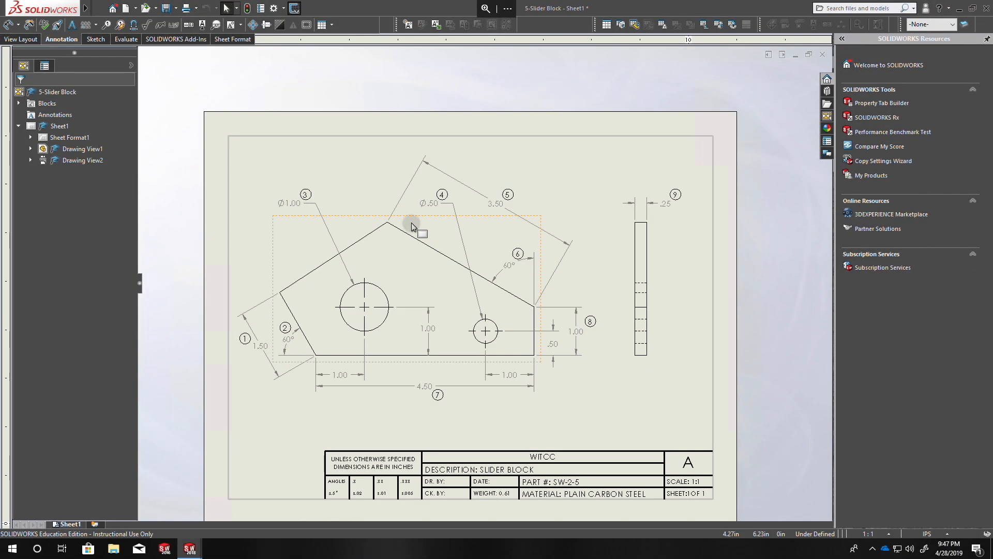
In the slider block drawing, delete all dimensions, center marks and balloons from both views while keeping the views themselves
{"action": "key", "text": "Delete"}
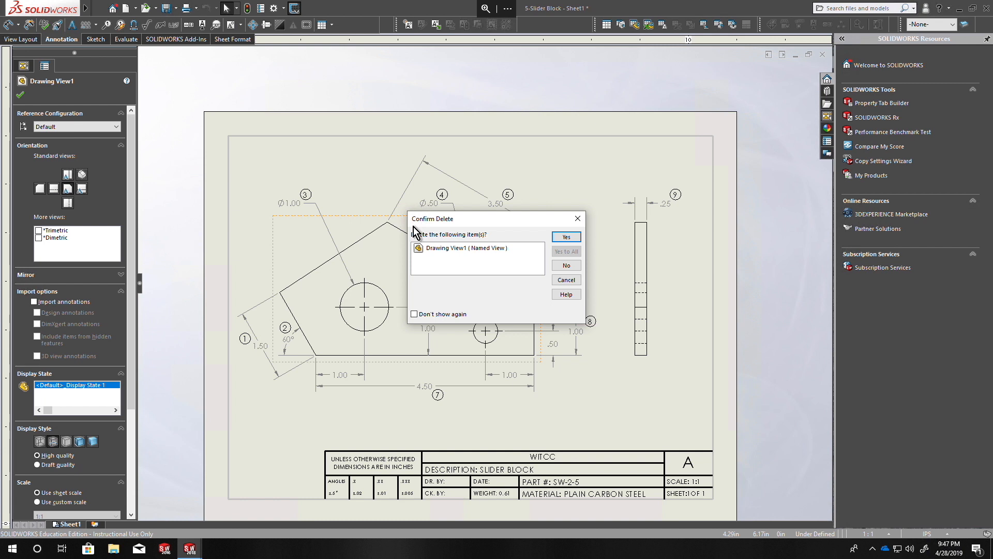
{"action": "left_click", "coordinate": [569, 265]}
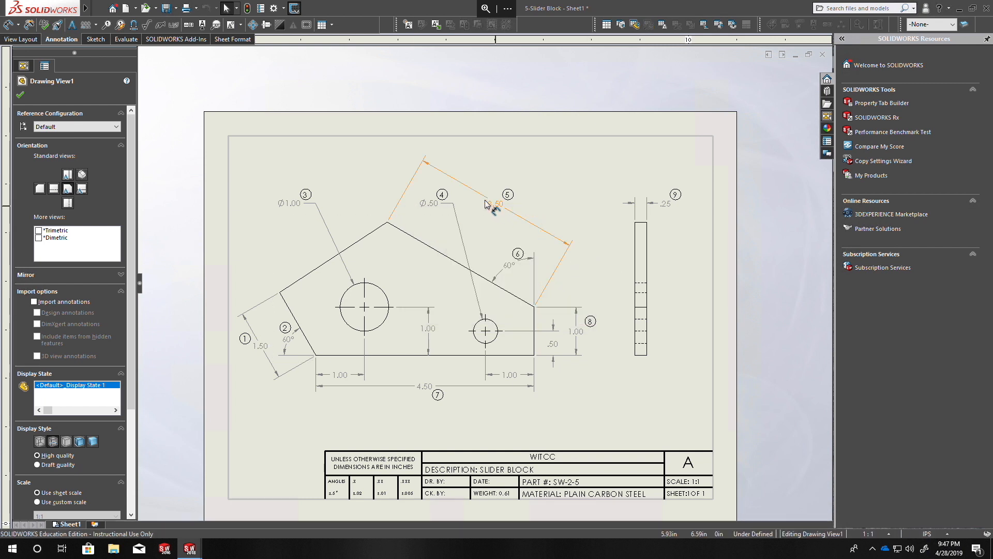
{"action": "left_click_drag", "start_coordinate": [278, 165], "coordinate": [572, 232]}
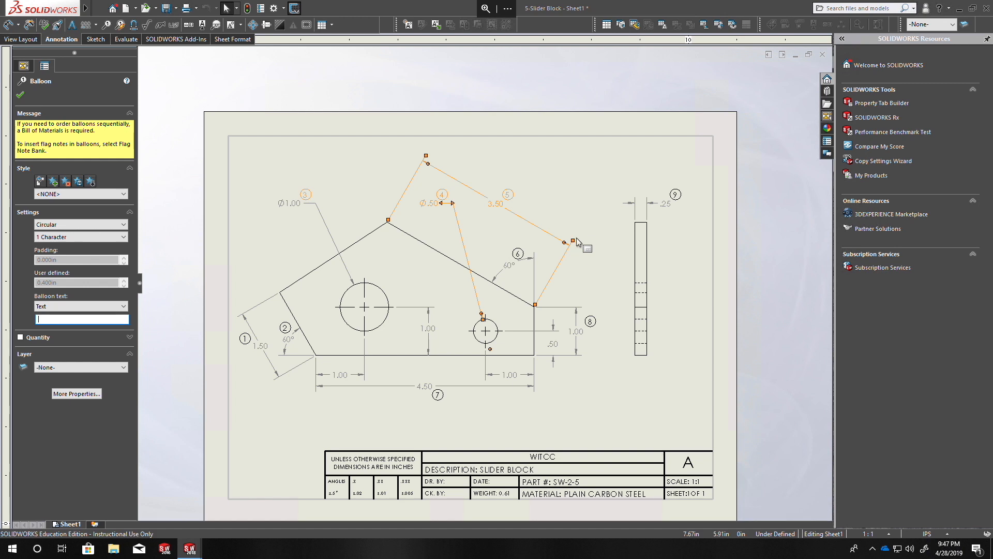
{"action": "key", "text": "Delete"}
{"action": "left_click_drag", "start_coordinate": [140, 137], "coordinate": [624, 425]}
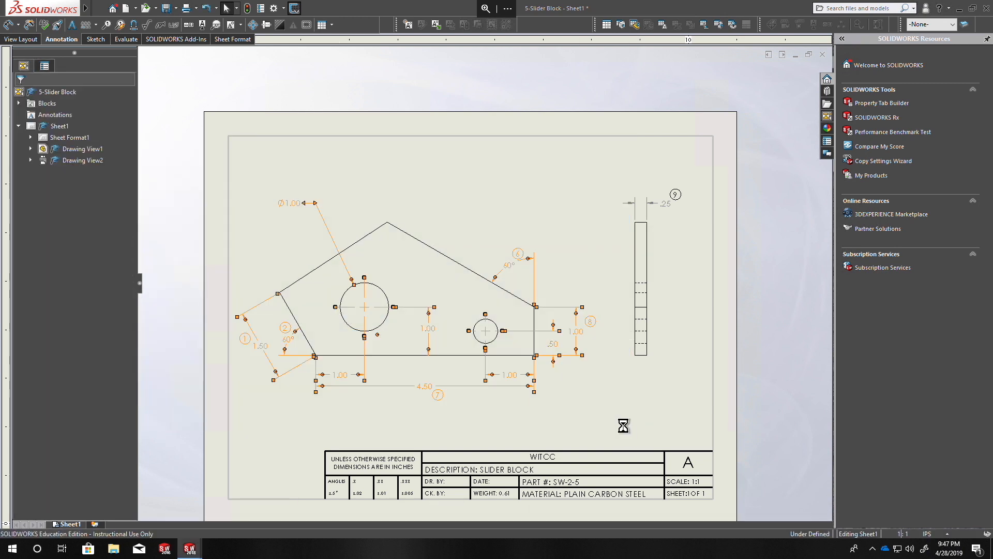
{"action": "key", "text": "Delete"}
{"action": "left_click_drag", "start_coordinate": [589, 166], "coordinate": [706, 246]}
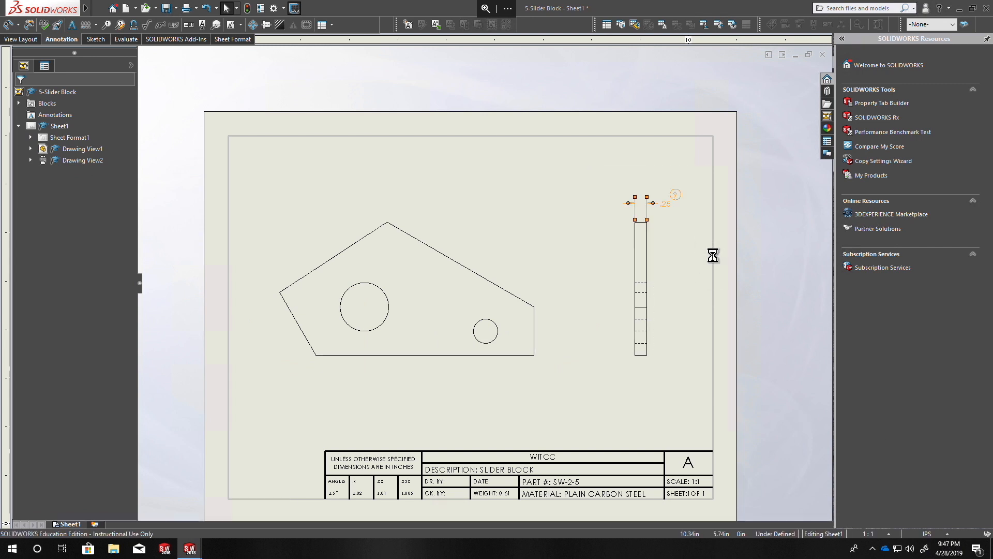
{"action": "key", "text": "Delete"}
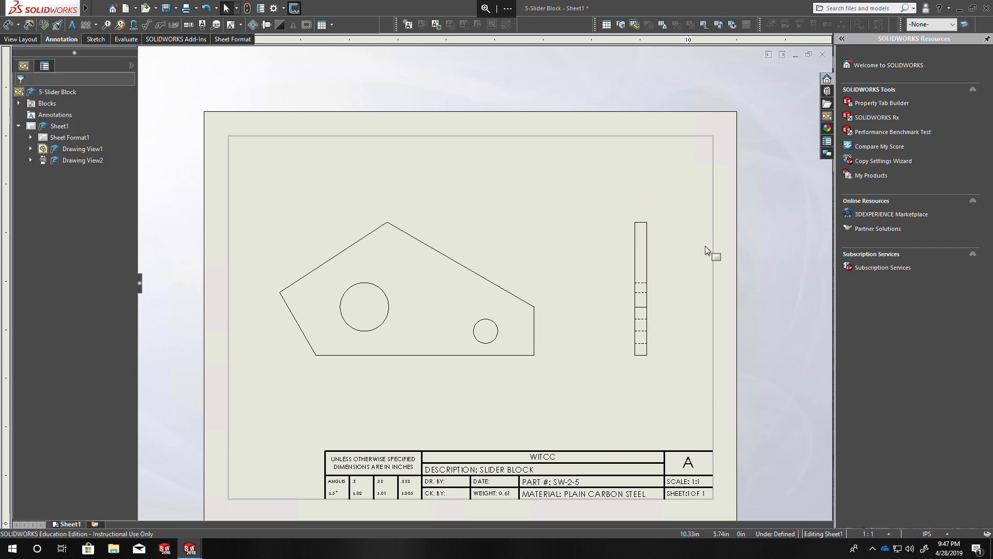
Import the DimXpert annotations into the front view, then rearrange the 60° face's angularity frame and 1.50 dimension so they no longer crowd each other
{"action": "left_click", "coordinate": [482, 247]}
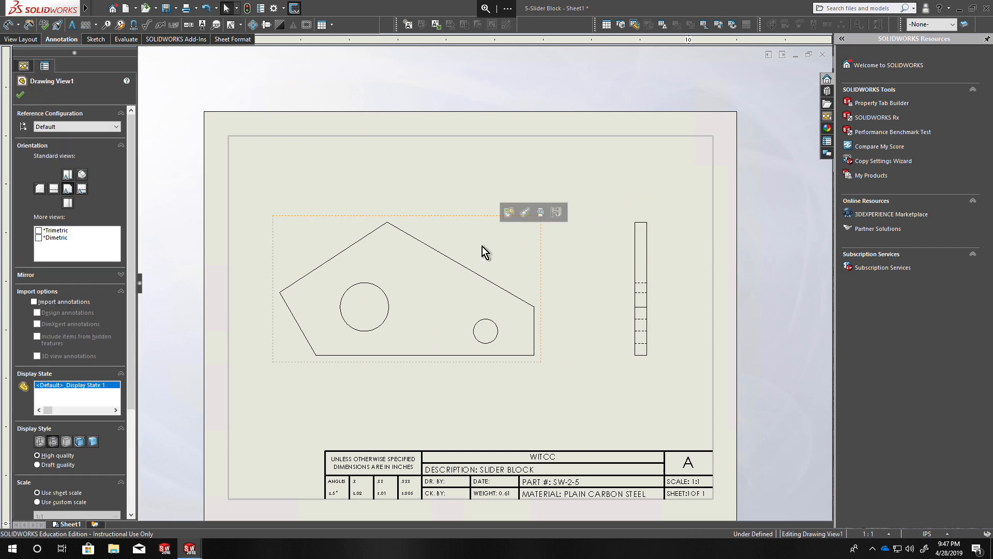
{"action": "left_click", "coordinate": [33, 303]}
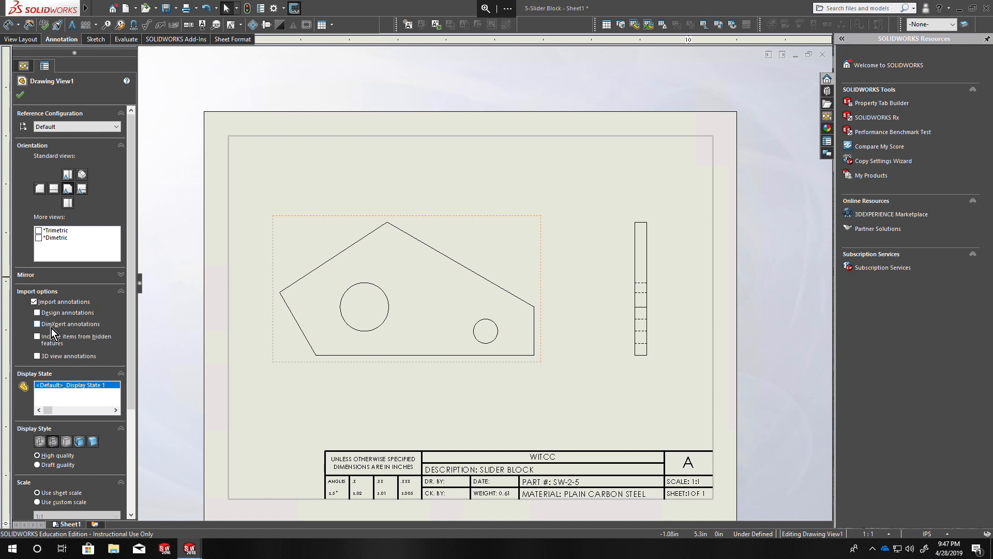
{"action": "left_click", "coordinate": [38, 325]}
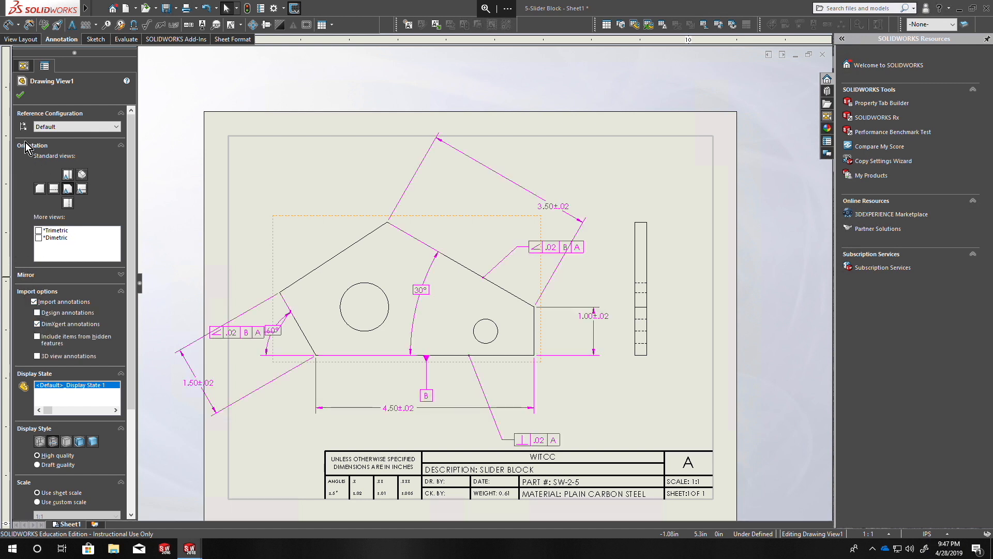
{"action": "left_click", "coordinate": [20, 95]}
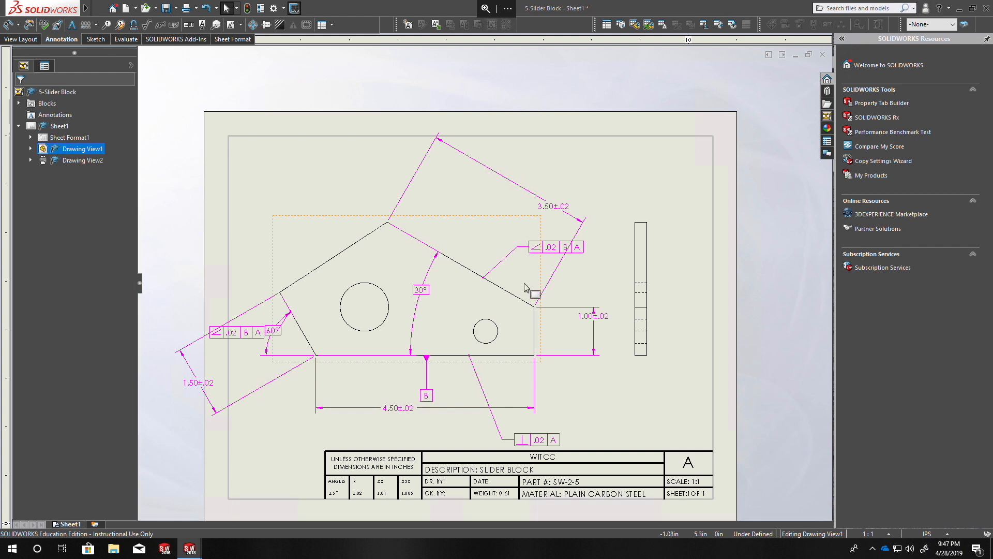
{"action": "left_click_drag", "start_coordinate": [248, 331], "coordinate": [241, 275]}
{"action": "left_click_drag", "start_coordinate": [209, 391], "coordinate": [238, 371]}
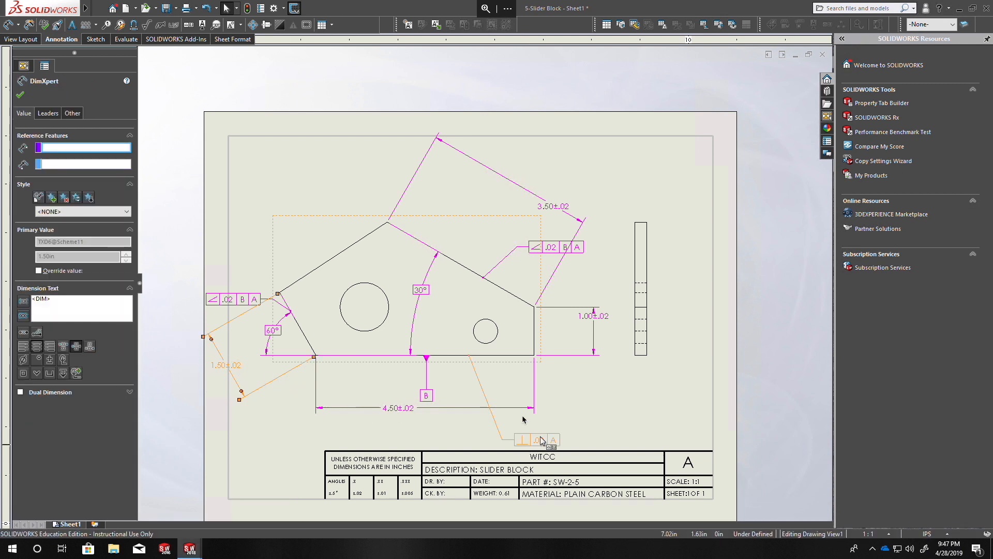
Switch to the slider block part and set the bottom face's perpendicularity tolerance to .01
{"action": "mouse_move", "coordinate": [198, 553]}
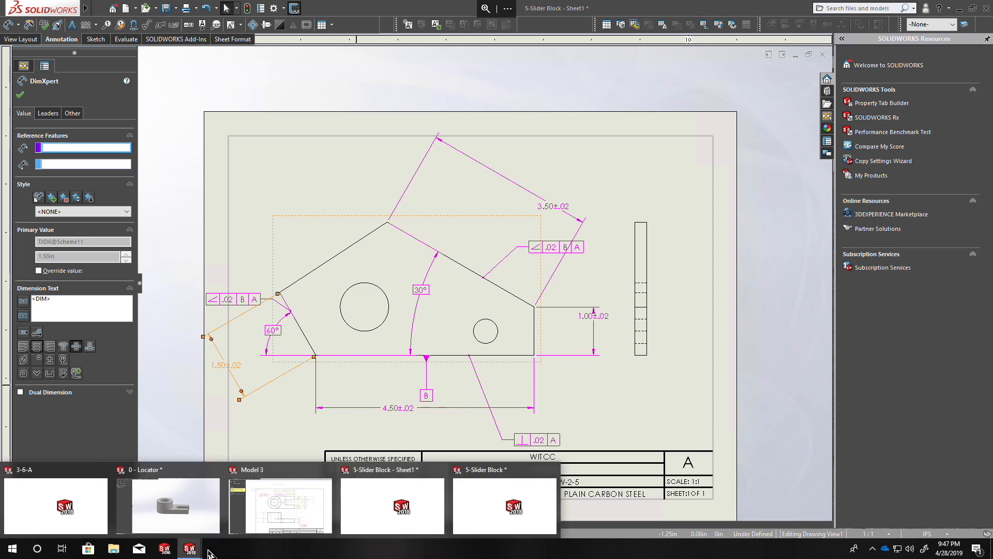
{"action": "mouse_move", "coordinate": [494, 513]}
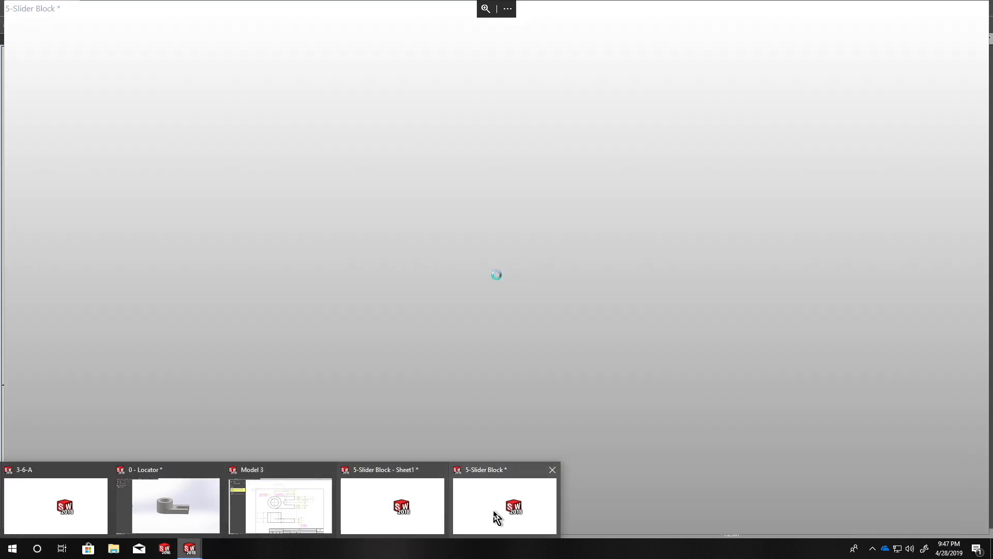
{"action": "left_click", "coordinate": [495, 516]}
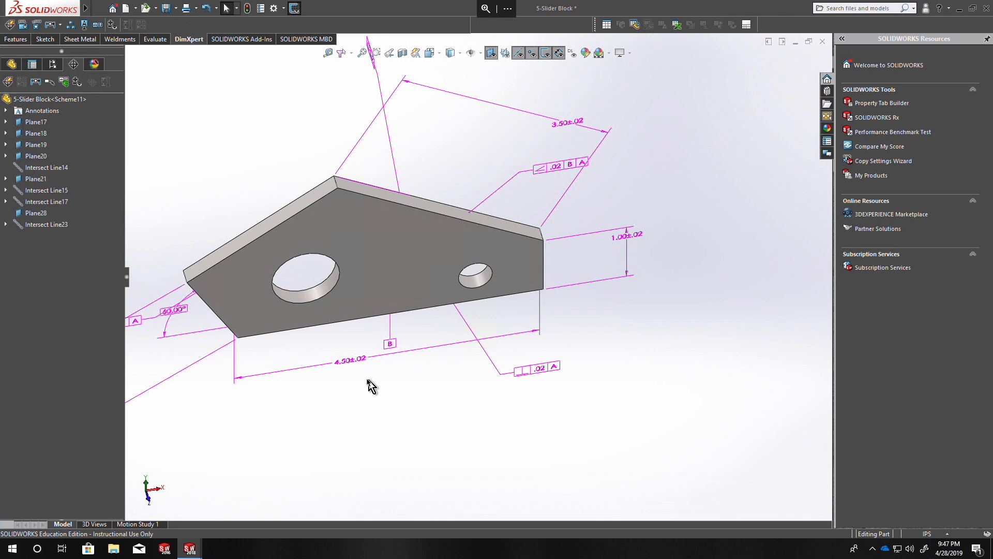
{"action": "middle_click_drag", "start_coordinate": [502, 405], "coordinate": [495, 389]}
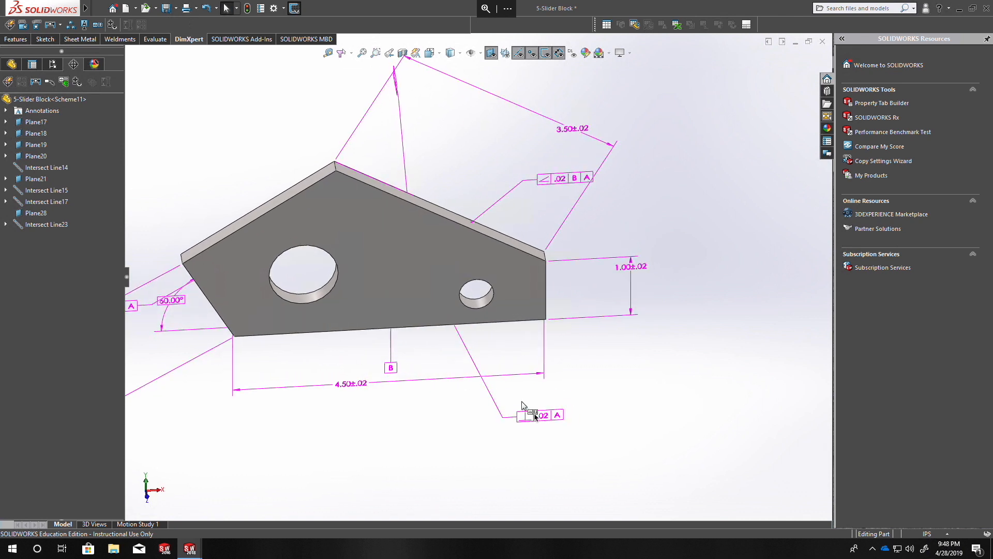
{"action": "double_click", "coordinate": [546, 419]}
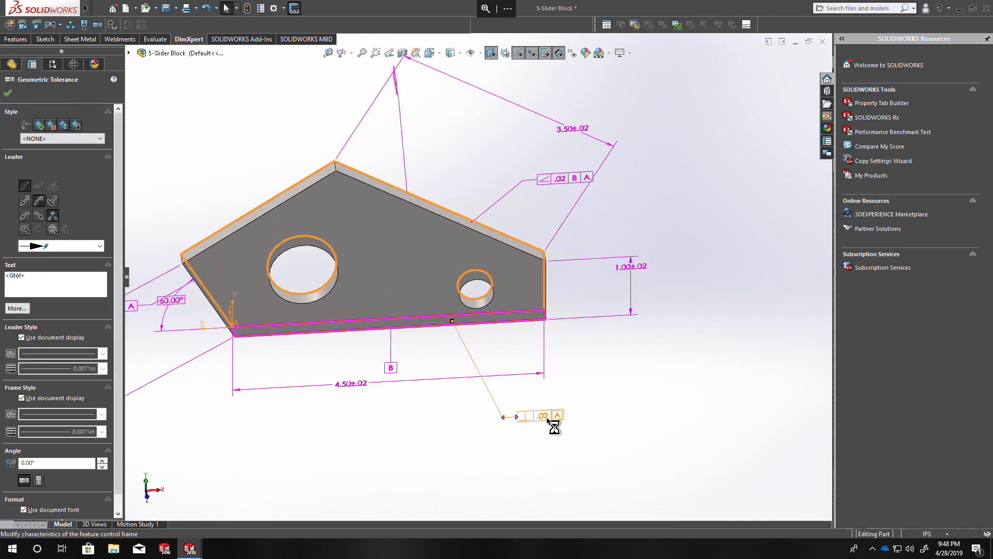
{"action": "double_click", "coordinate": [424, 249]}
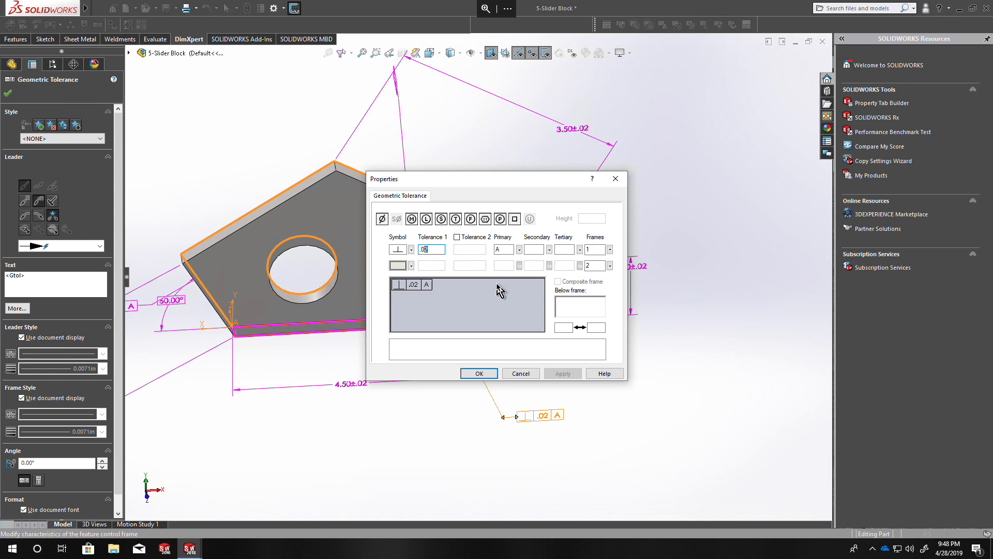
{"action": "type", "text": "1"}
{"action": "left_click", "coordinate": [481, 374]}
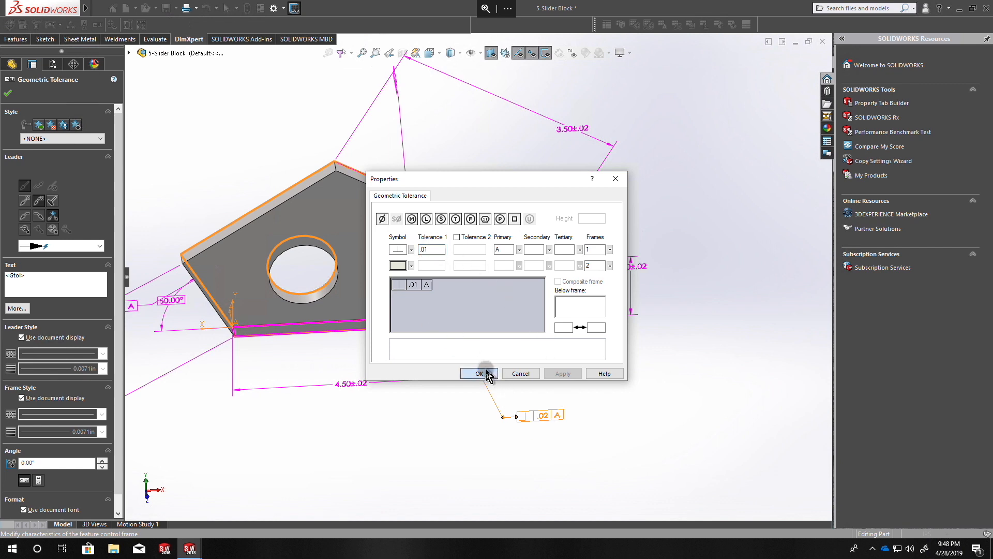
Save the slider block part and return to its drawing sheet
{"action": "left_click", "coordinate": [166, 9]}
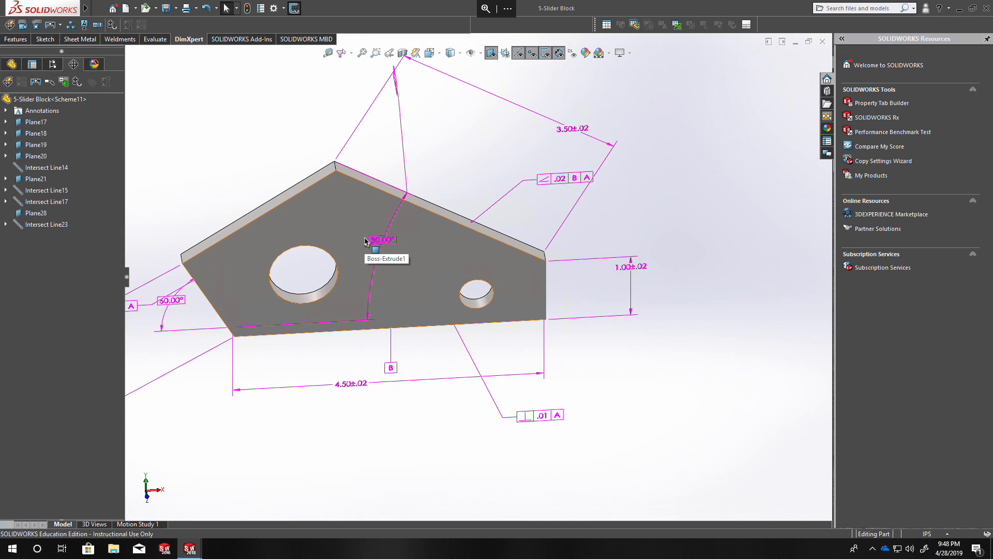
{"action": "key", "text": "ctrl+Tab"}
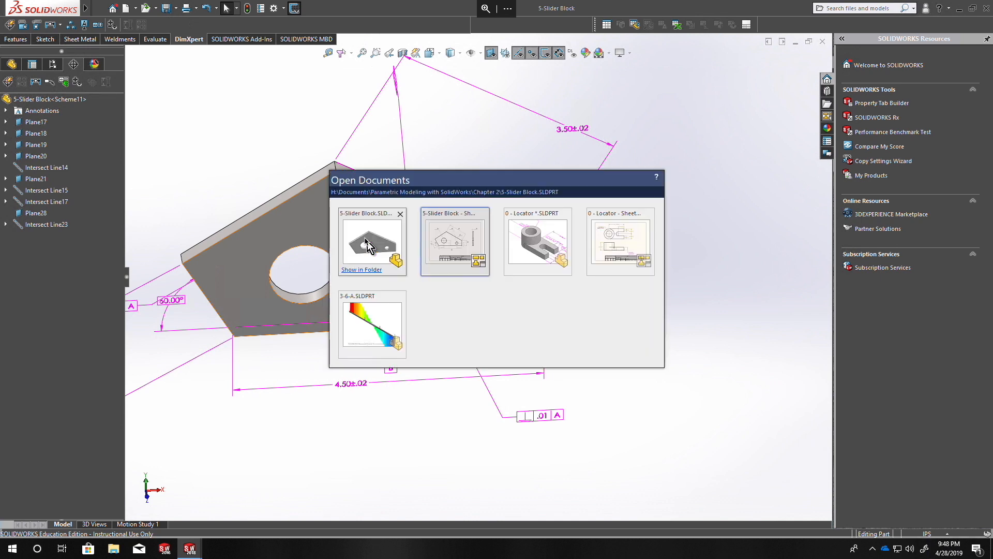
{"action": "left_click", "coordinate": [462, 248]}
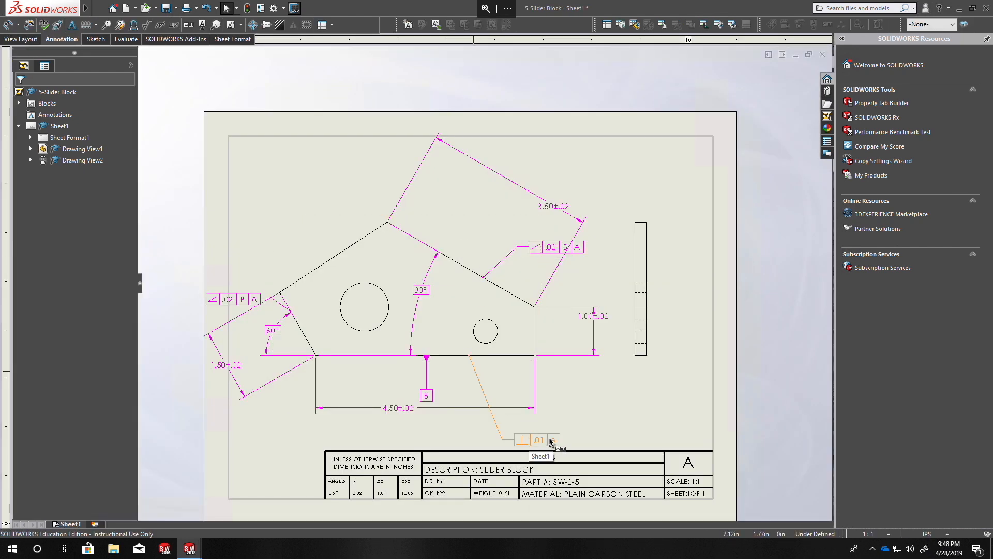
Move the perpendicularity frame up between the bottom edge and the 4.50 dimension, just beyond the datum B symbol
{"action": "left_click", "coordinate": [533, 441]}
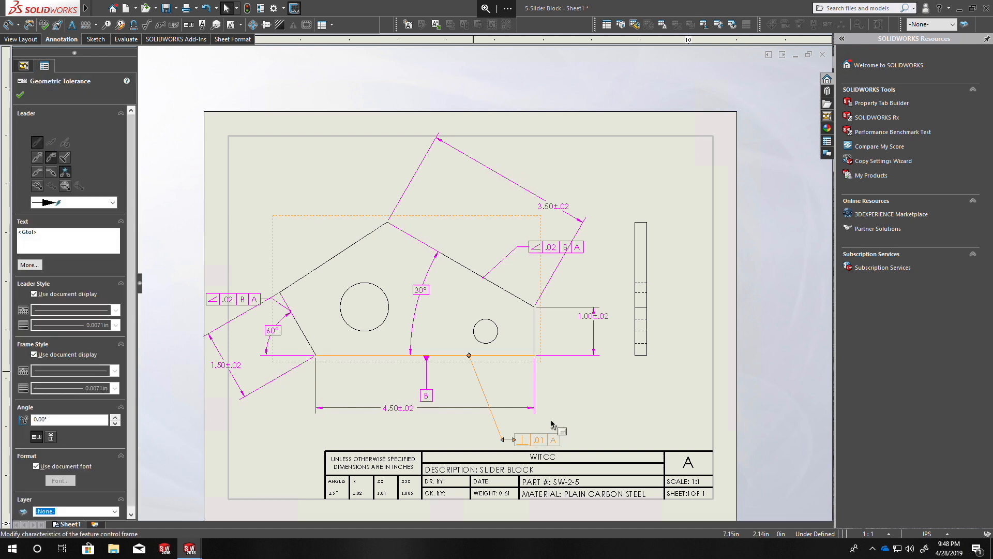
{"action": "left_click", "coordinate": [578, 419]}
{"action": "left_click_drag", "start_coordinate": [533, 442], "coordinate": [538, 418]}
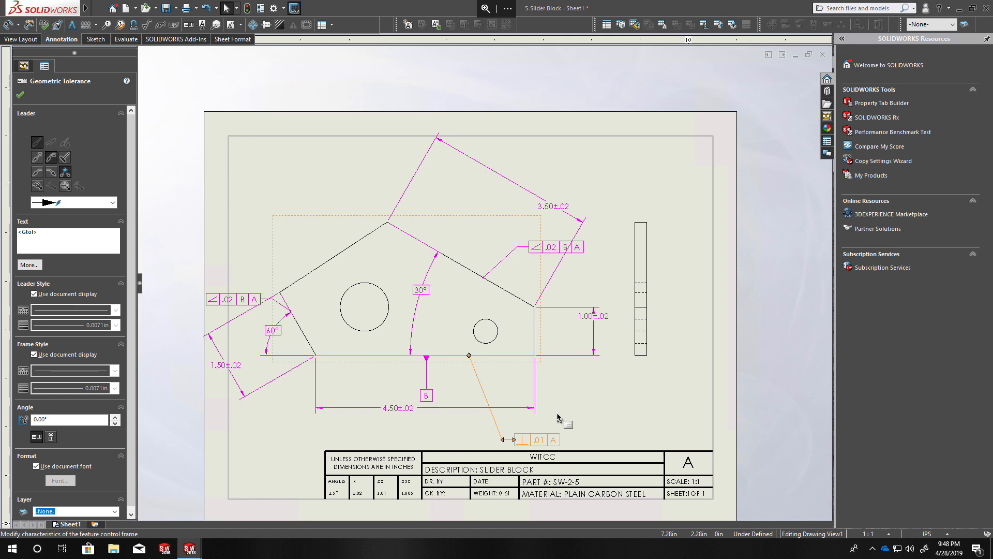
{"action": "left_click", "coordinate": [559, 417]}
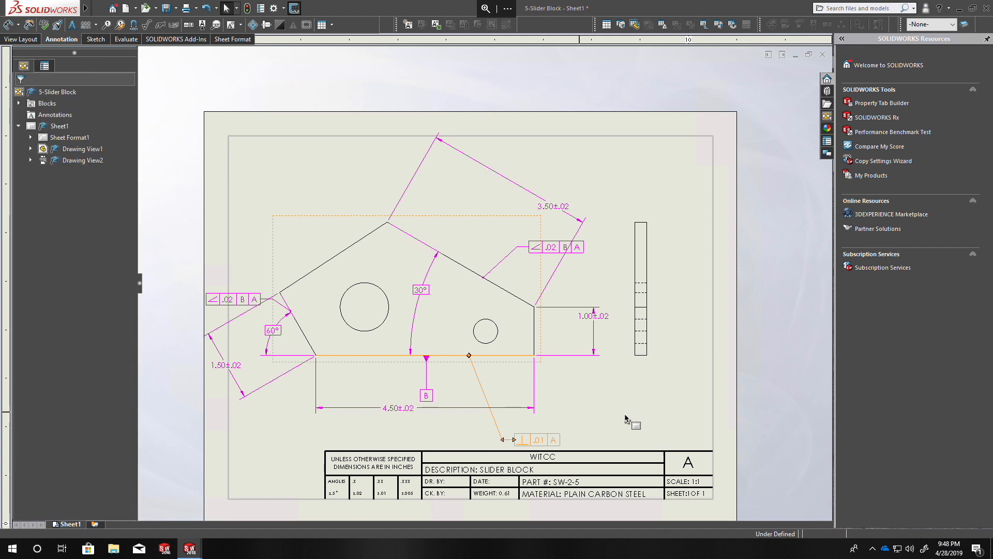
{"action": "left_click", "coordinate": [482, 386]}
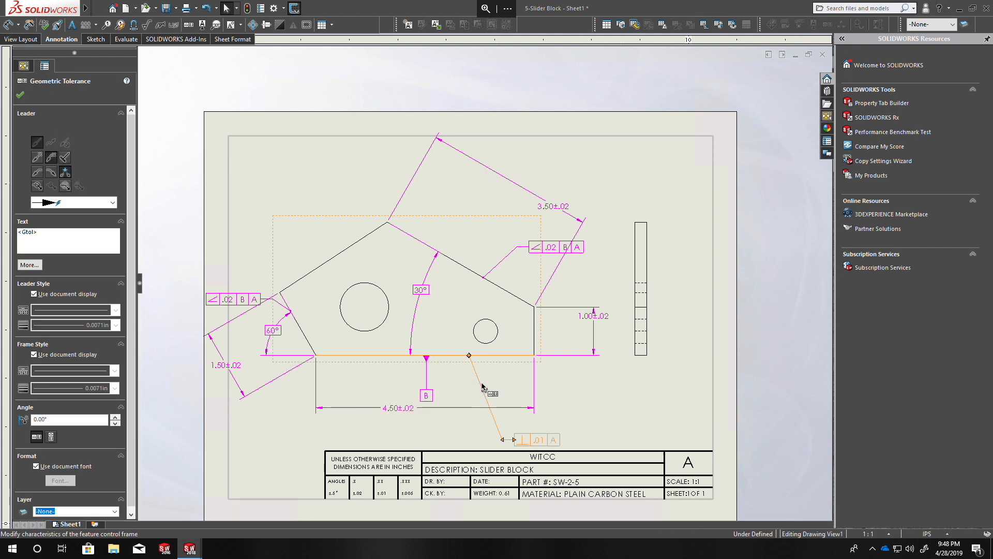
{"action": "left_click", "coordinate": [549, 403]}
{"action": "scroll", "coordinate": [612, 392], "scroll_direction": "up", "scroll_amount": 5}
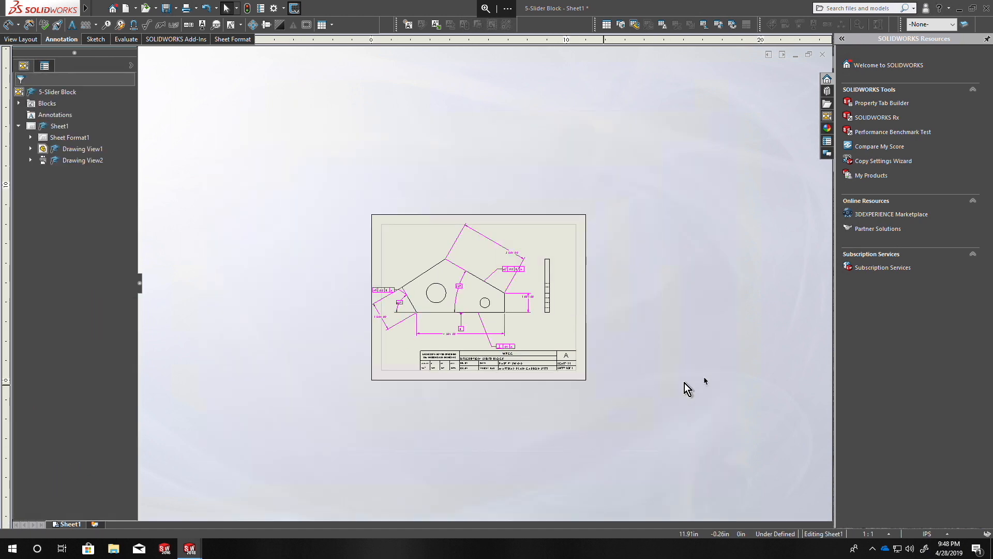
{"action": "scroll", "coordinate": [512, 343], "scroll_direction": "down", "scroll_amount": 5}
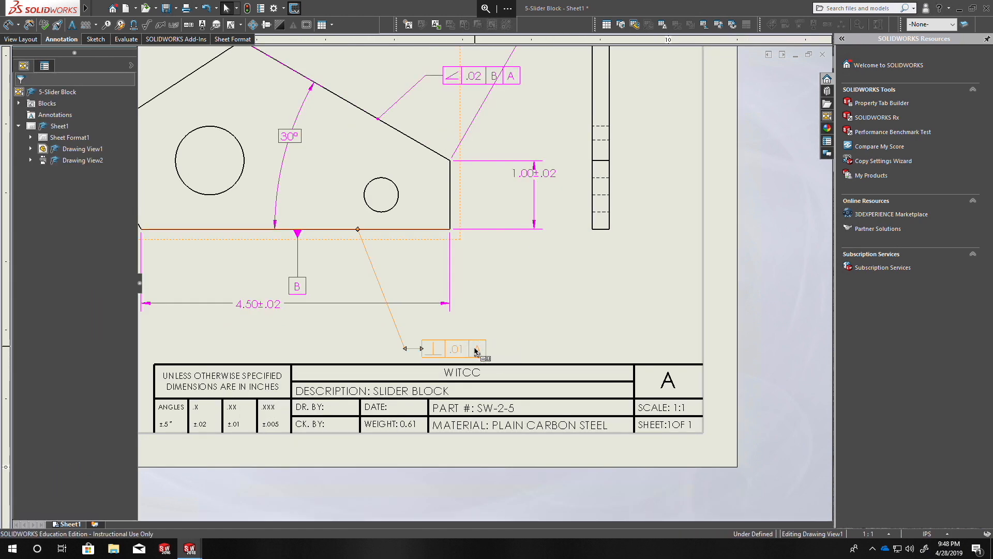
{"action": "right_click", "coordinate": [477, 351]}
{"action": "left_click", "coordinate": [438, 352]}
{"action": "left_click_drag", "start_coordinate": [438, 352], "coordinate": [380, 282]}
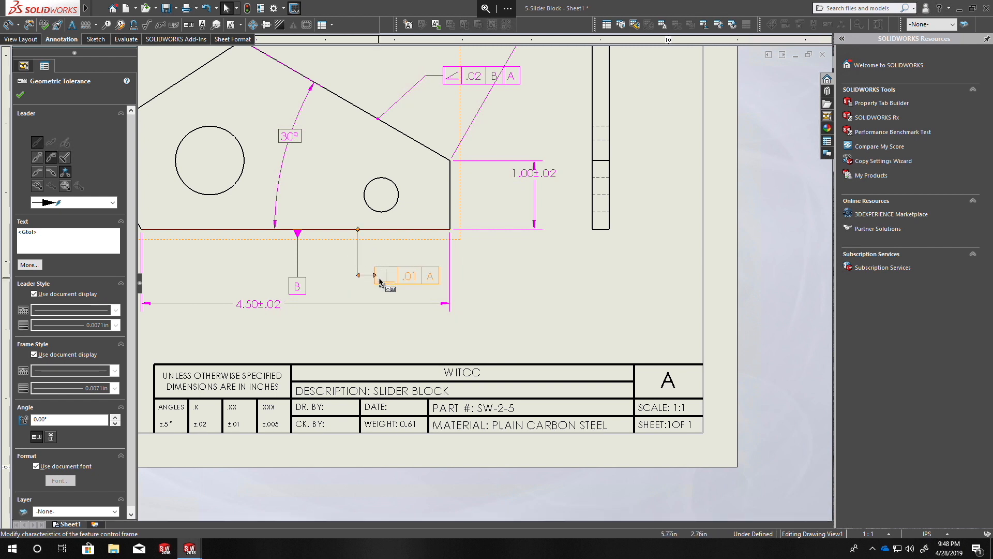
{"action": "left_click", "coordinate": [266, 308]}
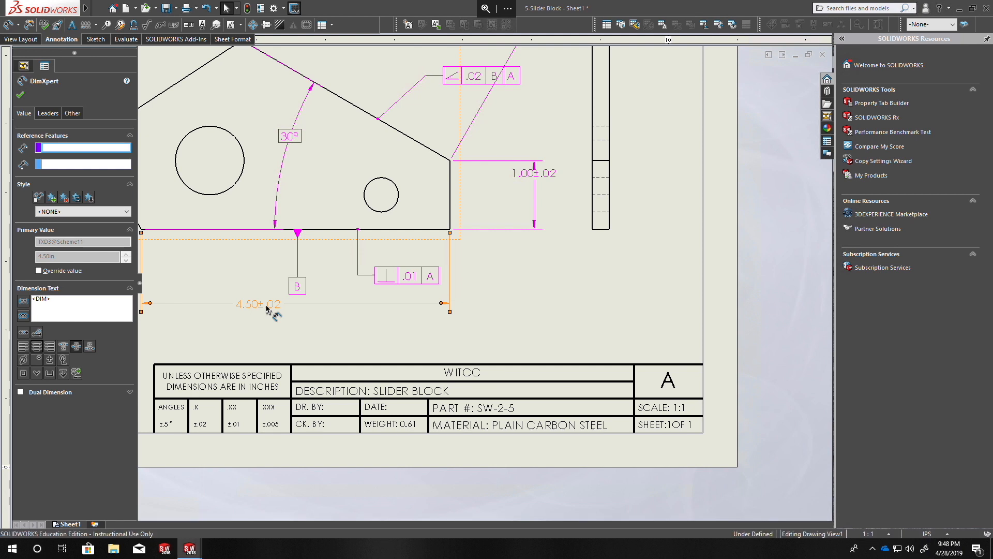
{"action": "key", "text": "Delete"}
{"action": "key", "text": "ctrl+z"}
Delete the perpendicularity frame from the front view and re-import that view's DimXpert annotations
{"action": "left_click", "coordinate": [401, 278]}
{"action": "key", "text": "Delete"}
{"action": "left_click", "coordinate": [360, 84]}
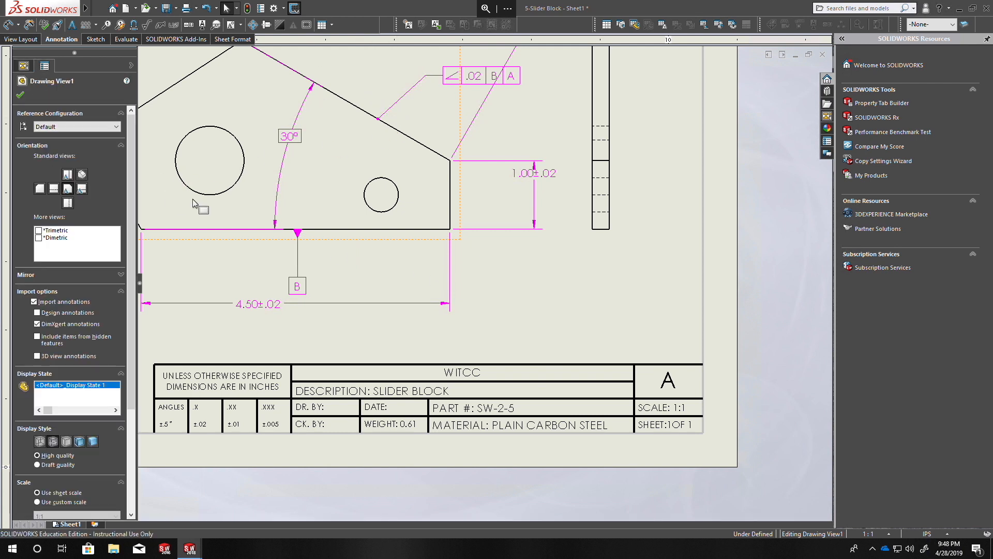
{"action": "left_click", "coordinate": [34, 302]}
{"action": "left_click", "coordinate": [45, 324]}
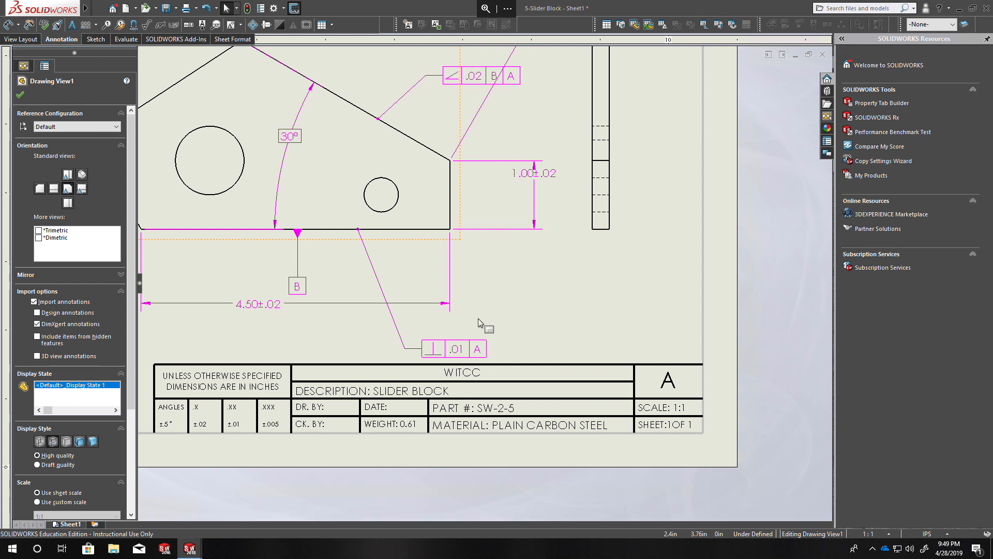
Move the re-imported perpendicularity frame up beneath the bottom edge, above the 4.50 dimension
{"action": "scroll", "coordinate": [489, 297], "scroll_direction": "up", "scroll_amount": 5}
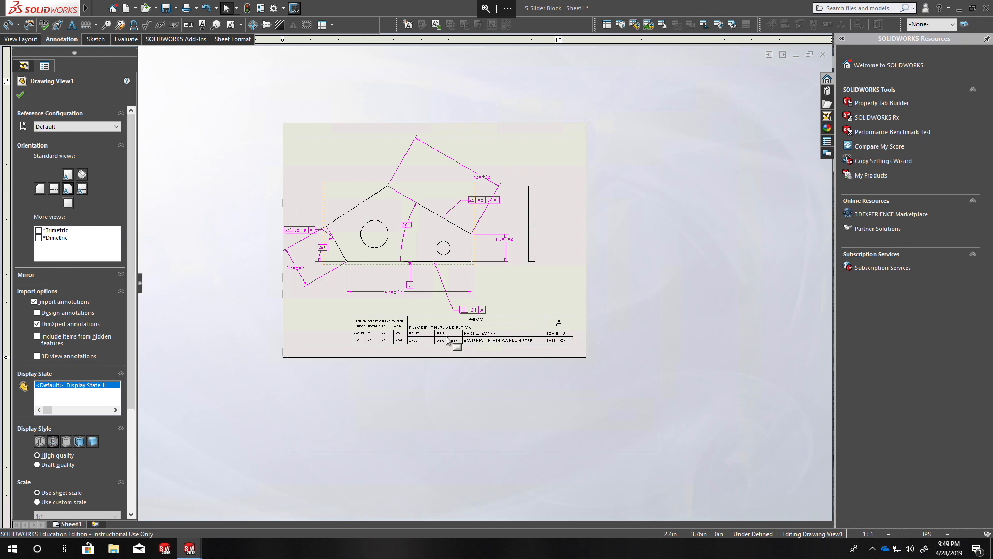
{"action": "mouse_move", "coordinate": [406, 230]}
{"action": "middle_mouse_down"}
{"action": "mouse_move", "coordinate": [418, 250]}
{"action": "mouse_move", "coordinate": [397, 273]}
{"action": "middle_mouse_up"}
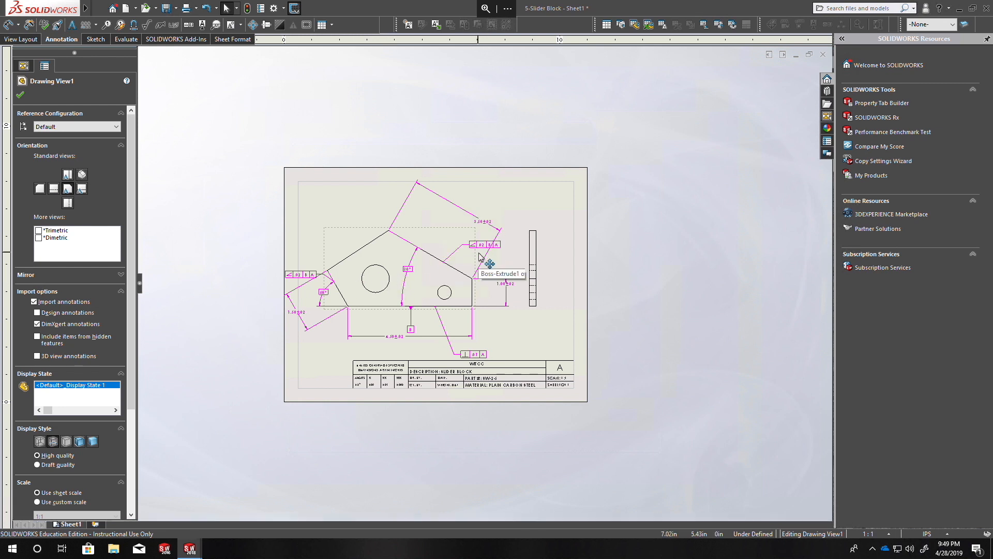
{"action": "left_click_drag", "start_coordinate": [487, 357], "coordinate": [462, 326]}
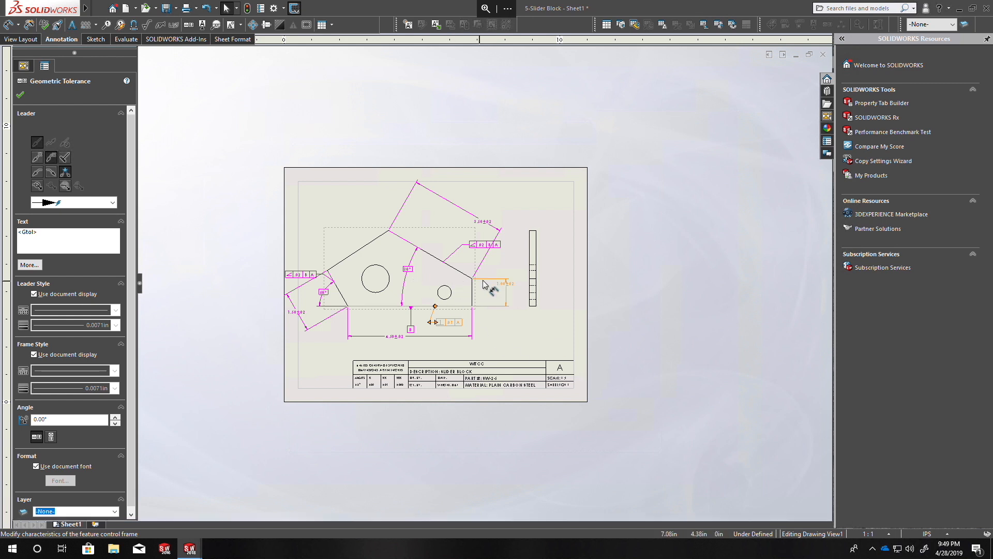
{"action": "left_click", "coordinate": [462, 328]}
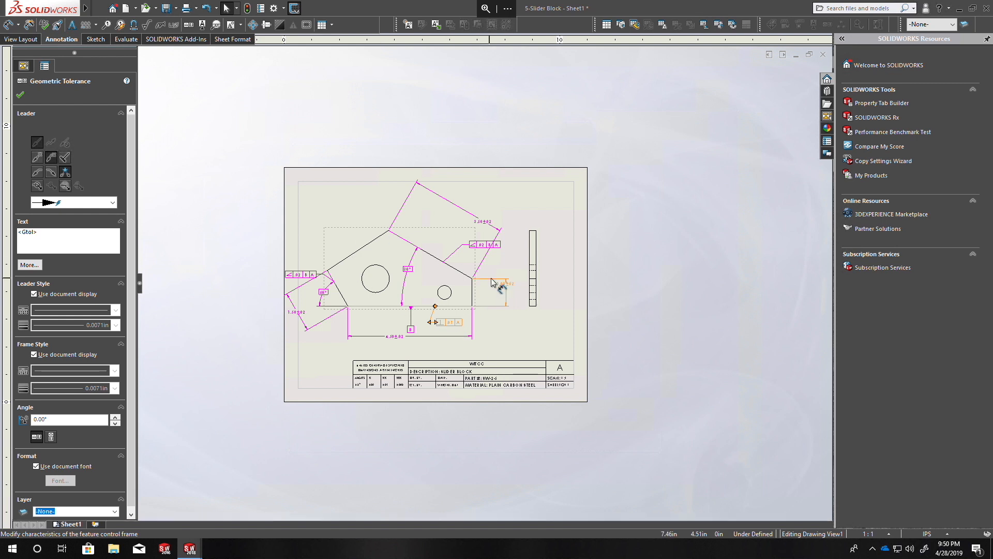